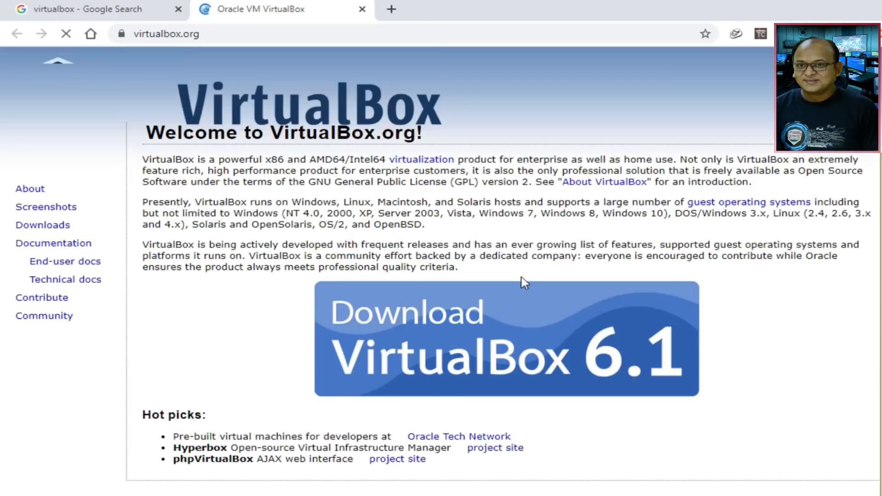
Download the VirtualBox 6.1.4 installer for Windows hosts and save it in the Virtual MC Soft folder on drive G:.
click(32, 230)
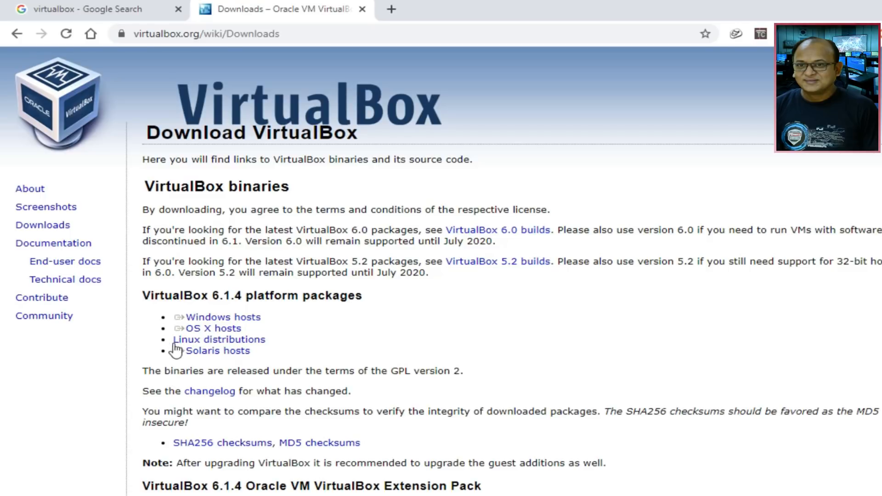
click(256, 322)
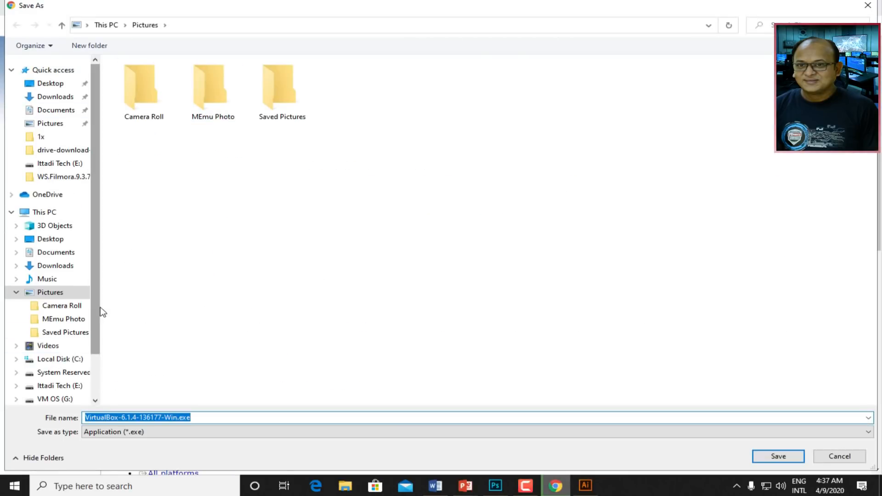
scroll(98, 334, down, 1)
scroll(97, 334, down, 2)
click(46, 336)
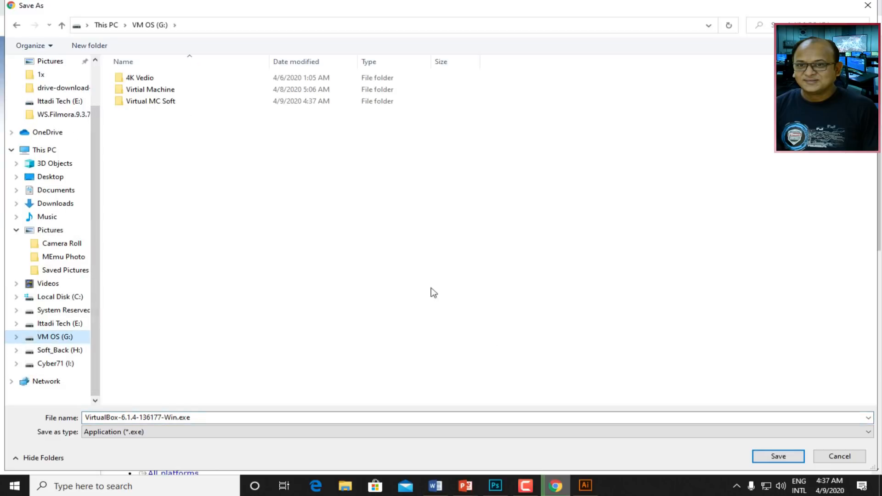
double_click(147, 101)
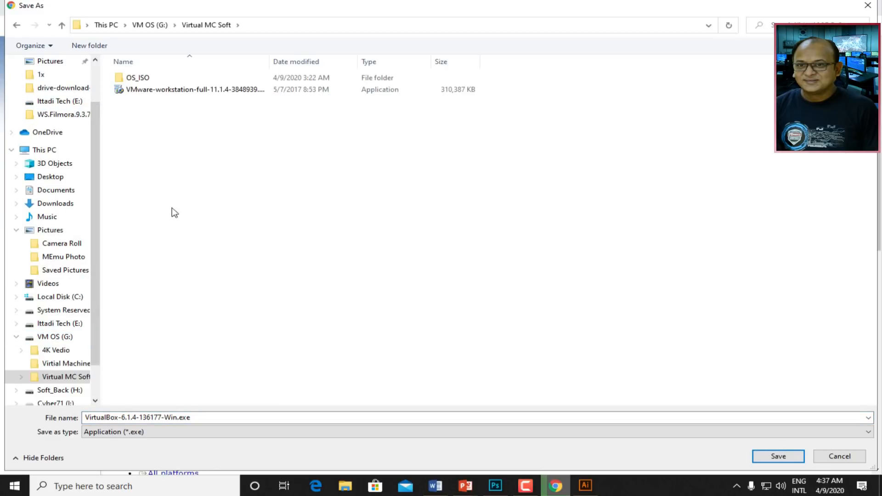
click(769, 458)
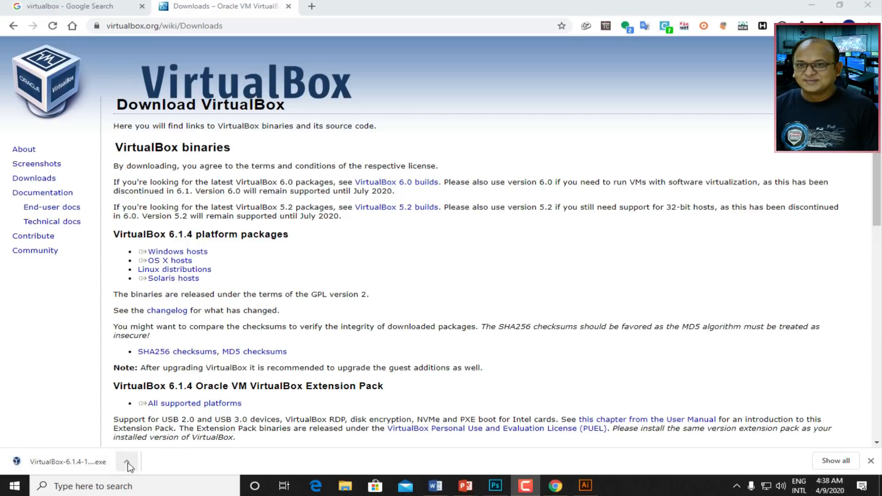
Show the downloaded VirtualBox installer in its folder, then open the OS_ISO subfolder.
click(128, 462)
click(143, 422)
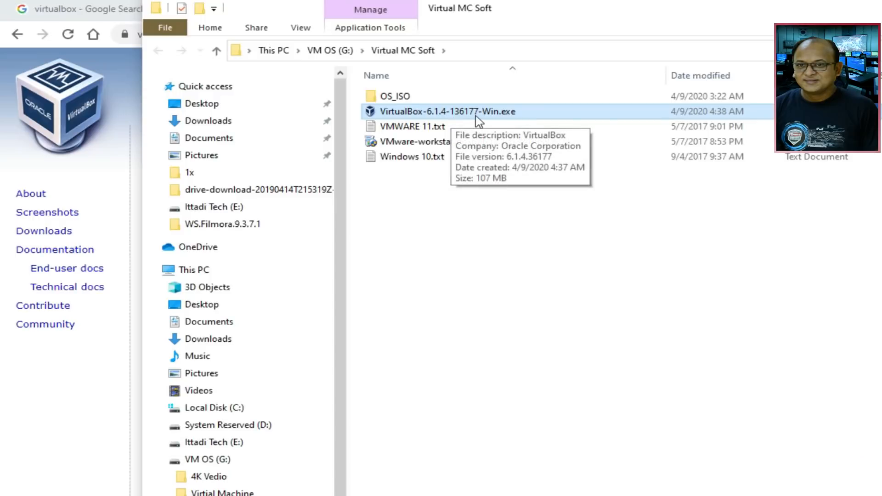
click(542, 232)
drag(506, 7, 509, 44)
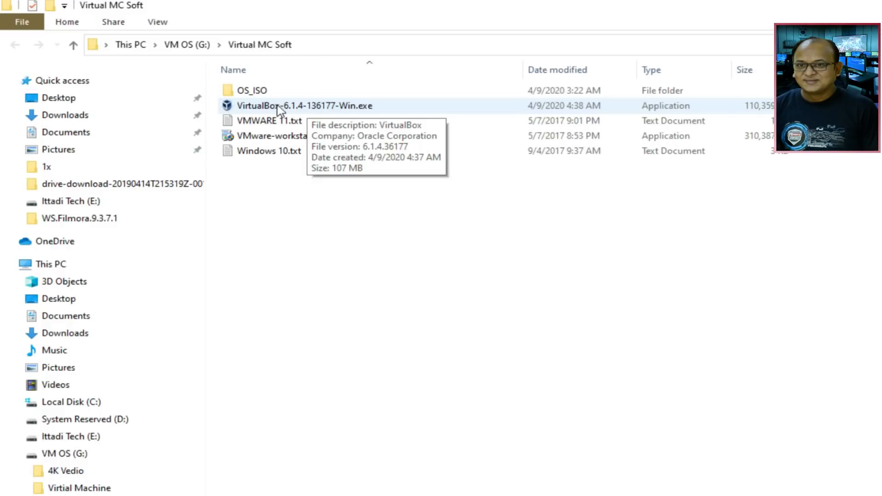
click(260, 112)
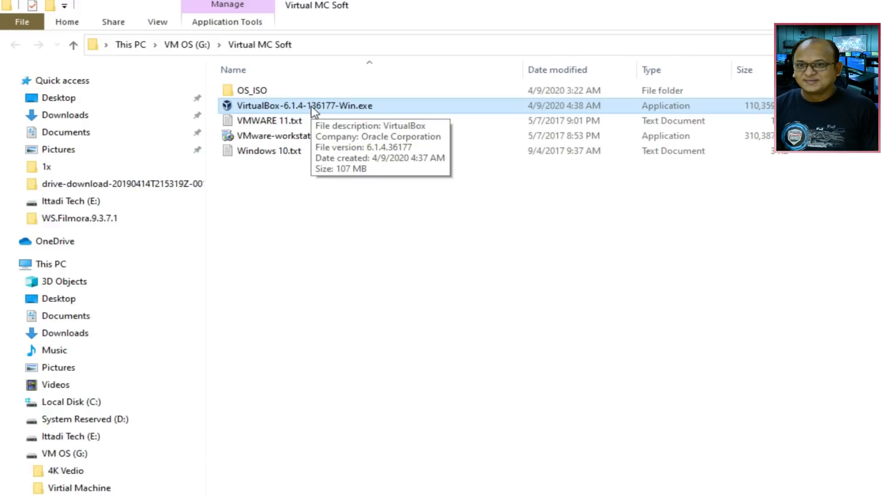
double_click(258, 96)
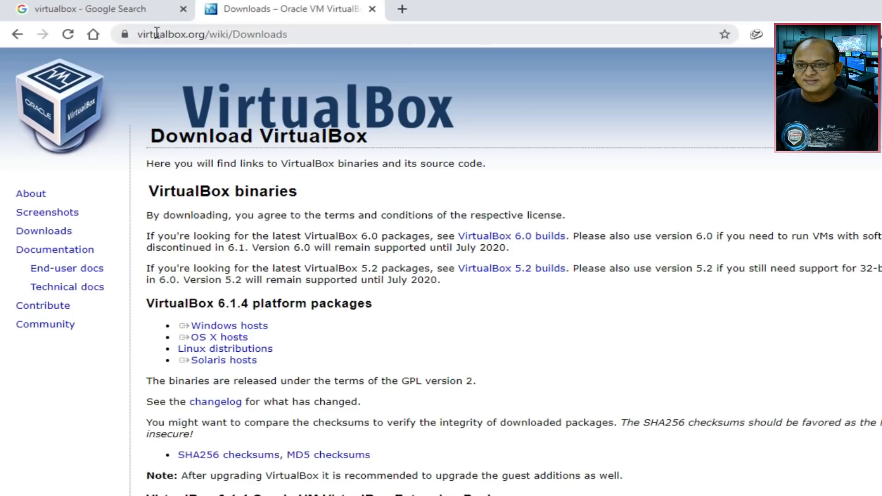
Return to the Google results in the browser and search for "kali linux ova file".
click(146, 12)
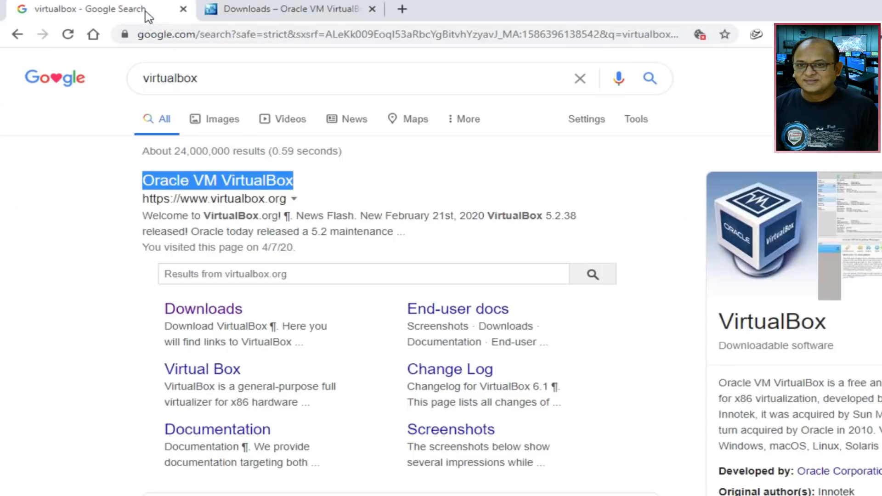
double_click(252, 85)
text(k)
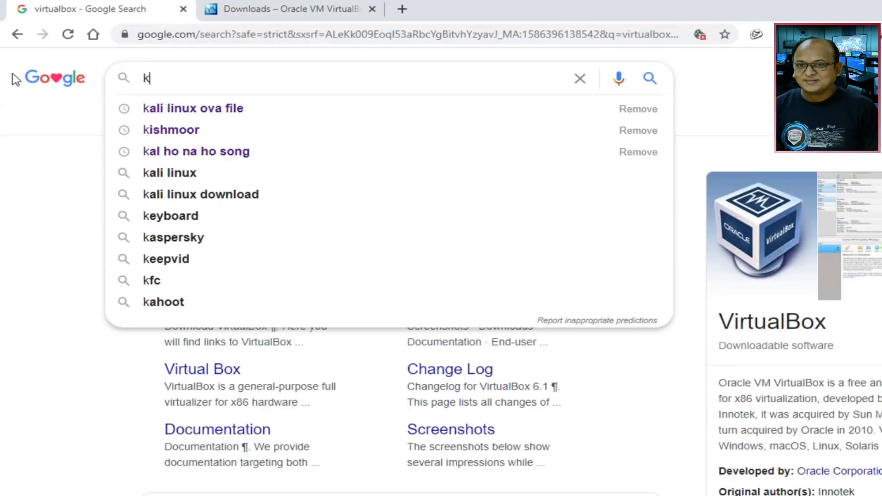
text(ali linux )
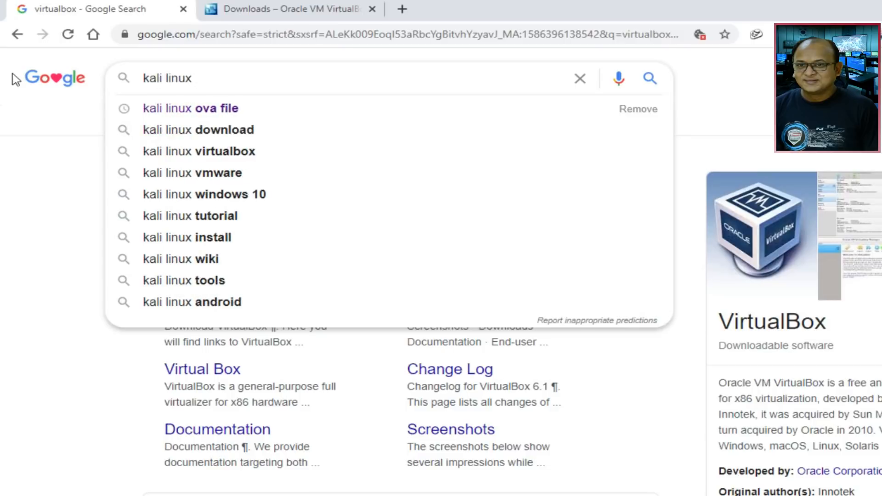
text(ova)
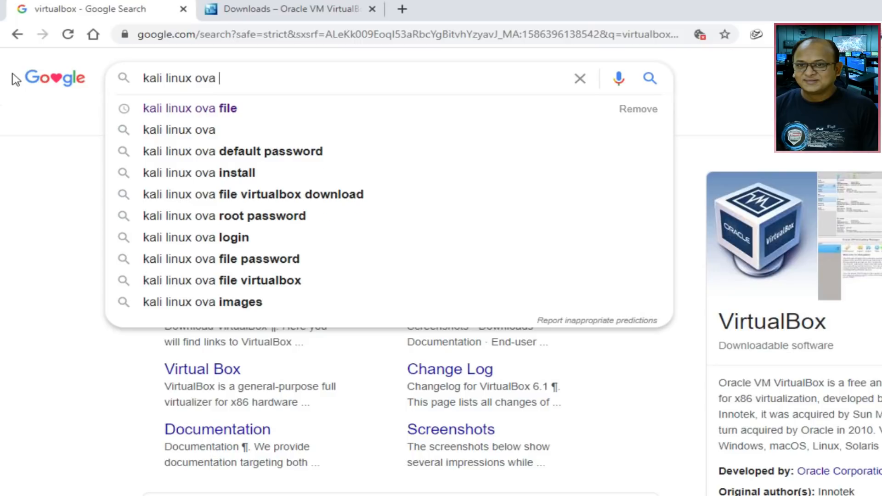
text( file)
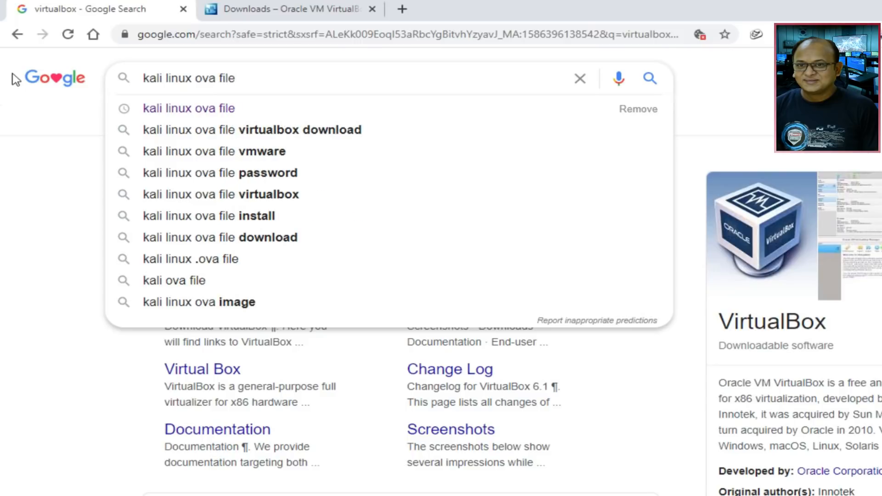
key(Return)
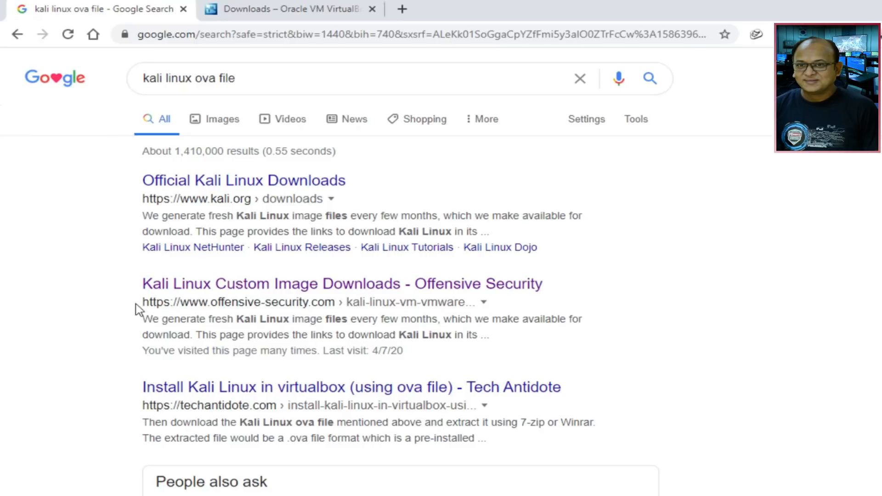
Open the Offensive Security "Kali Linux Custom Image Downloads" result in a new tab and switch to it.
right_click(327, 289)
click(404, 298)
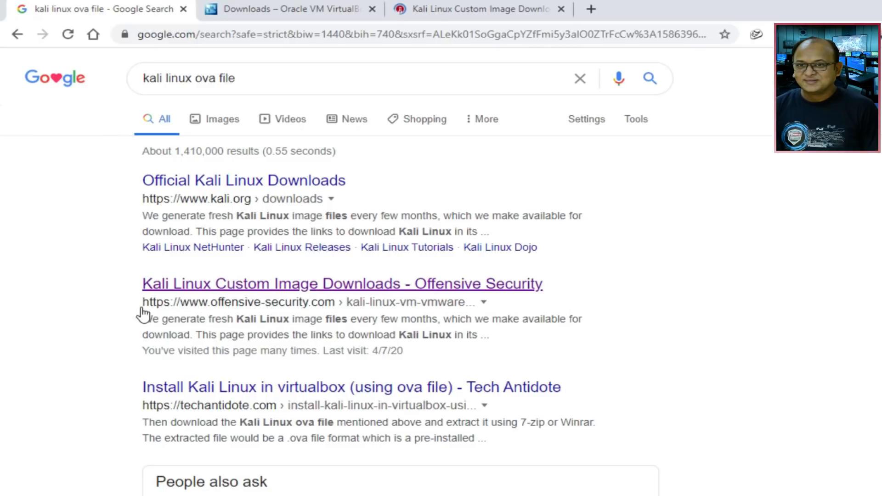
click(488, 14)
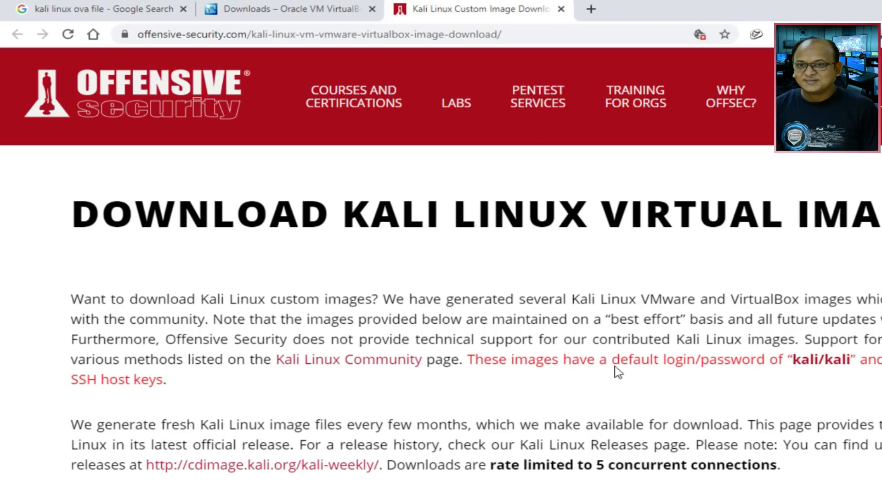
Examine the Kali Linux VMware, VirtualBox and Hyper-V image lists, including the sizes of the 32-bit and 64-bit VirtualBox images.
scroll(90, 440, down, 2)
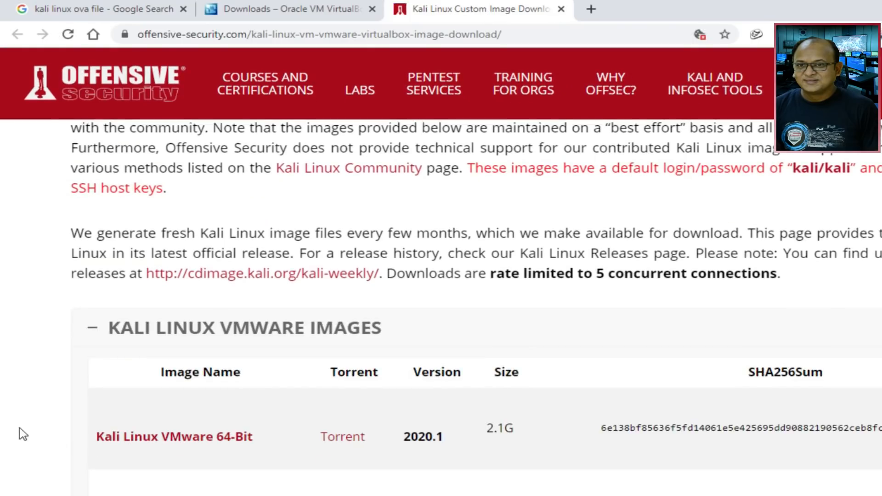
scroll(21, 433, down, 5)
scroll(21, 433, up, 4)
scroll(352, 350, down, 3)
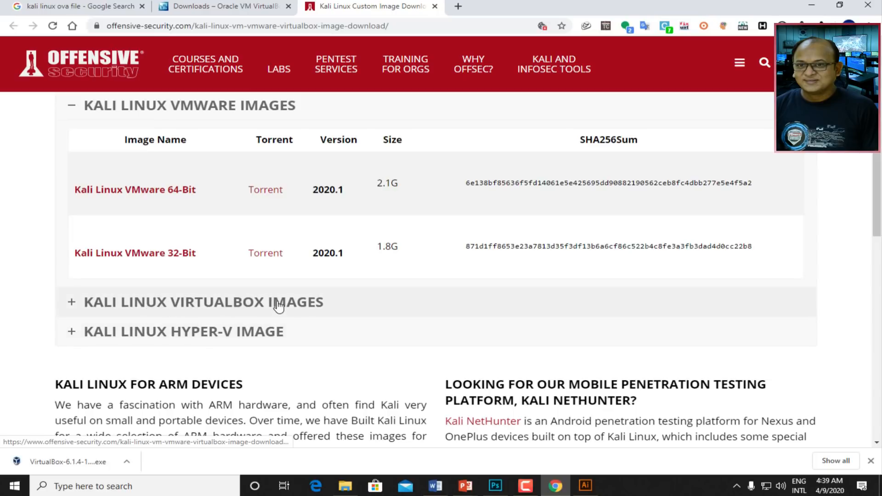
click(134, 309)
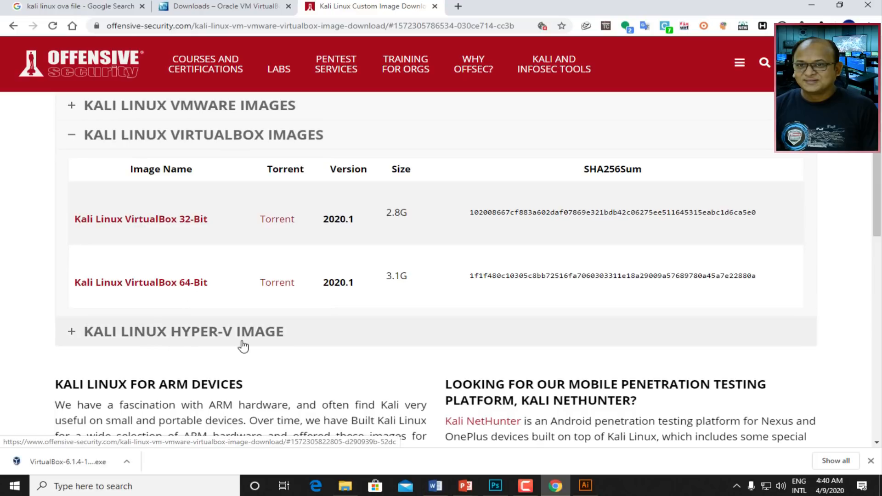
click(118, 336)
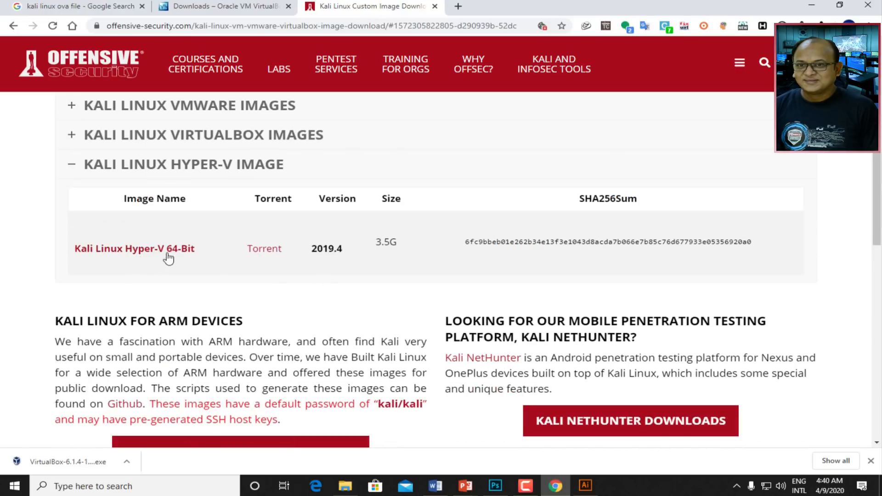
scroll(222, 319, up, 2)
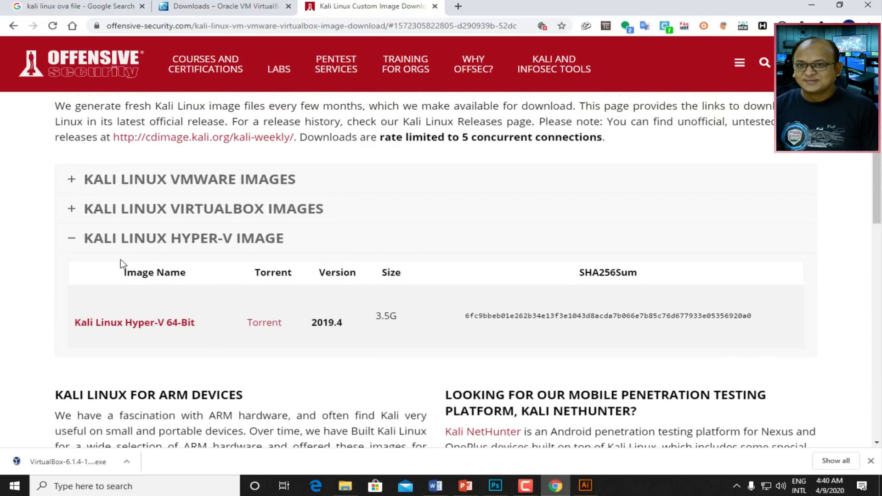
click(203, 213)
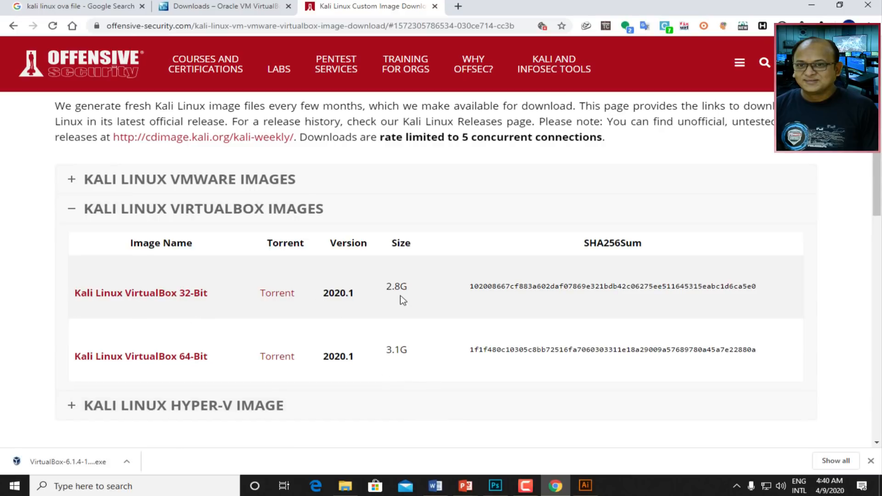
drag(415, 289, 385, 287)
drag(414, 356, 388, 351)
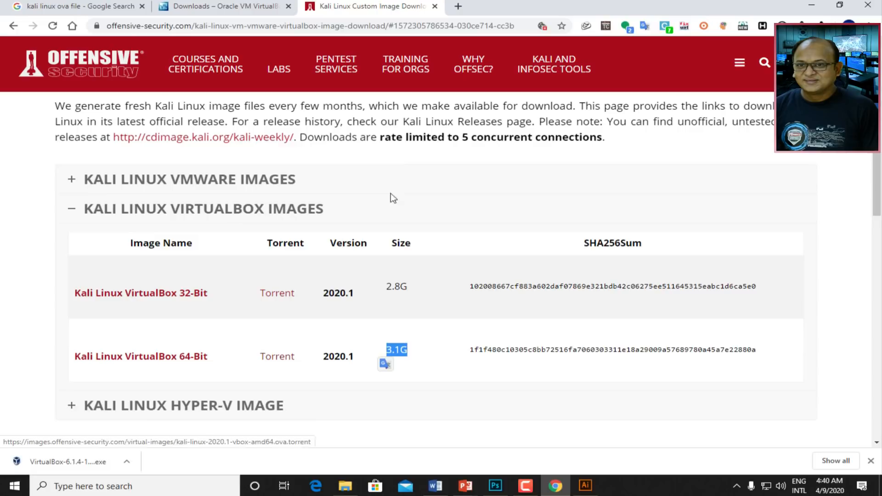
Switch to File Explorer and inspect the Kali Linux, Win10_1909, Windows 7 and Andriod_9.0r2 subfolders of OS_ISO for their image files.
click(812, 5)
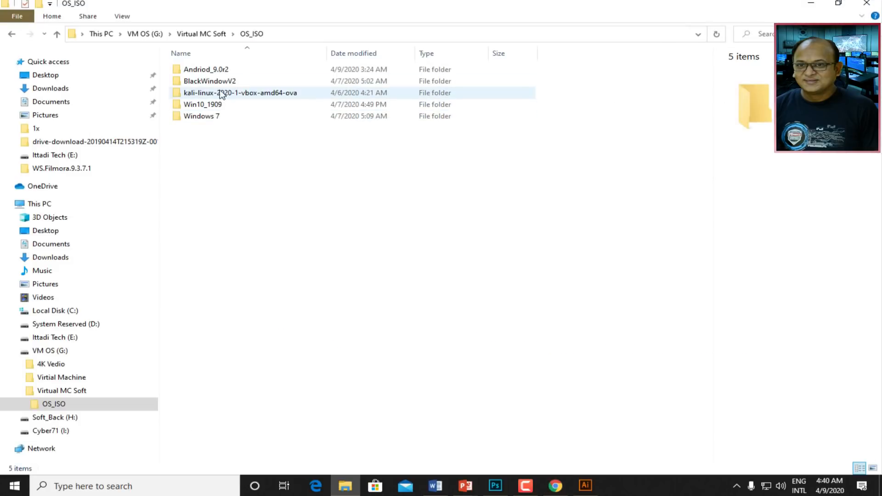
double_click(245, 93)
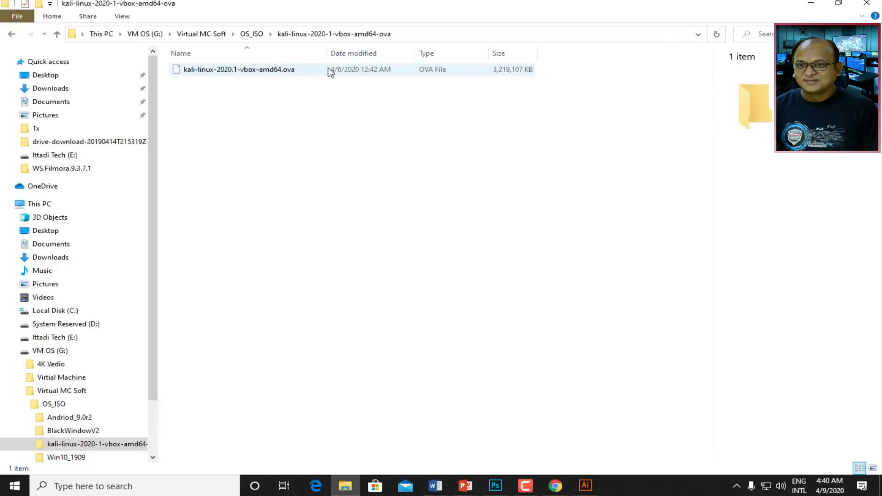
click(252, 35)
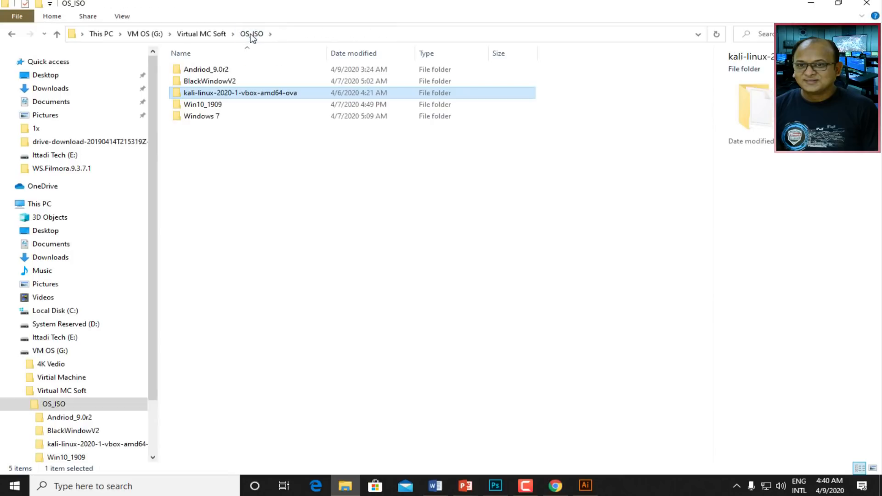
double_click(217, 106)
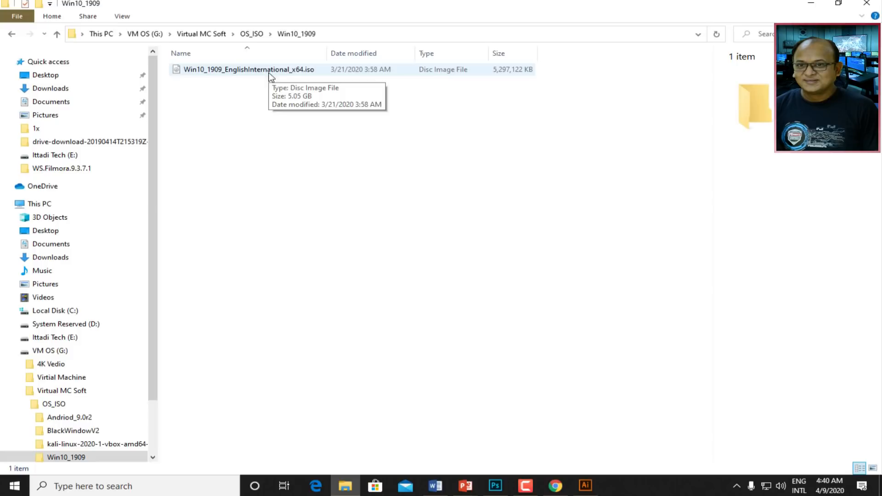
click(253, 34)
double_click(199, 117)
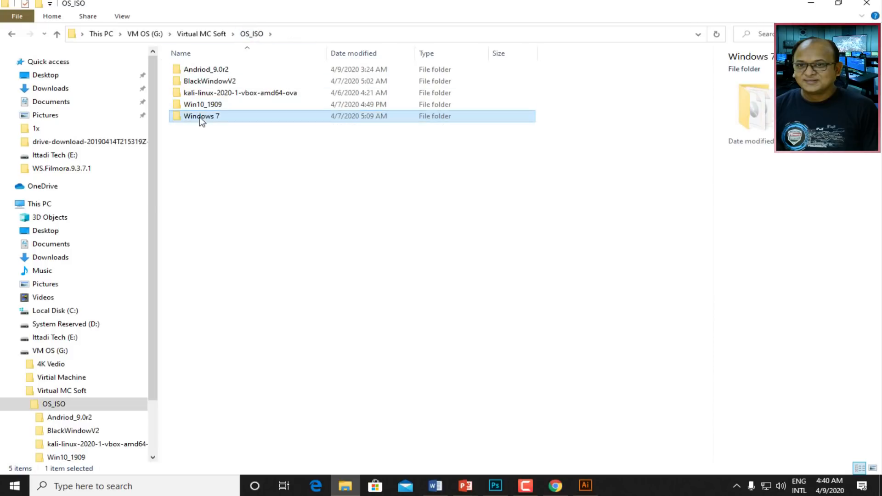
click(202, 34)
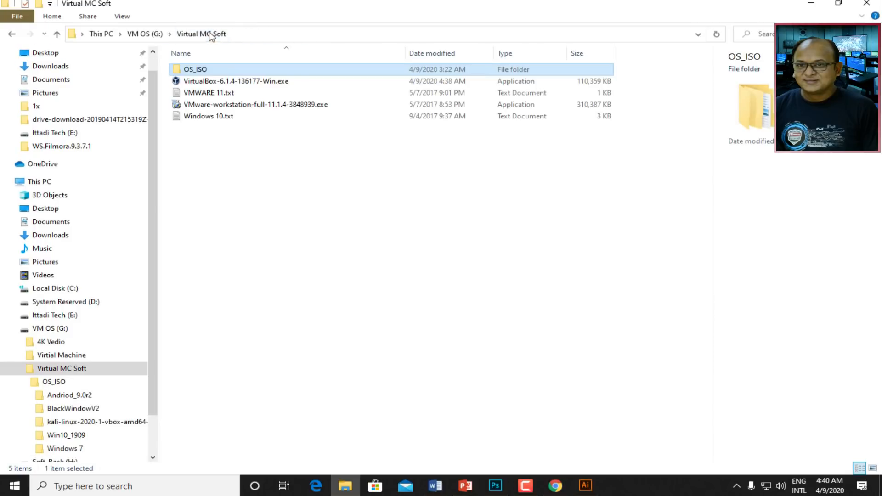
double_click(197, 69)
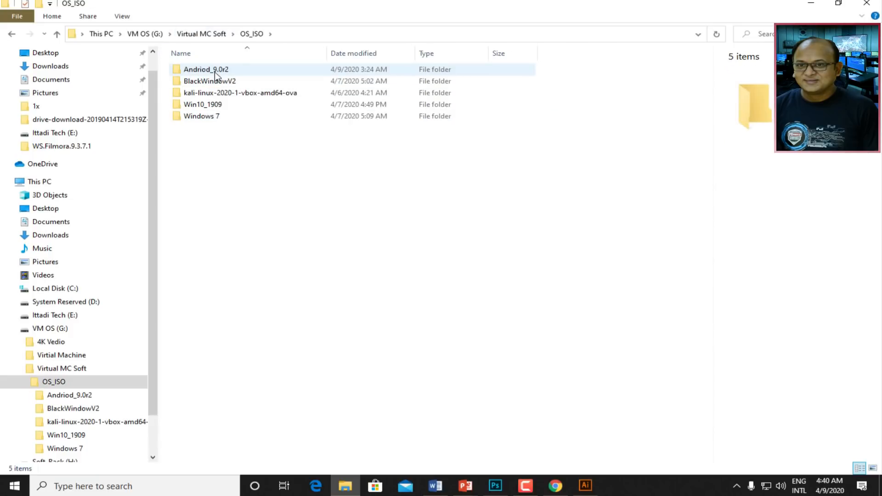
double_click(214, 72)
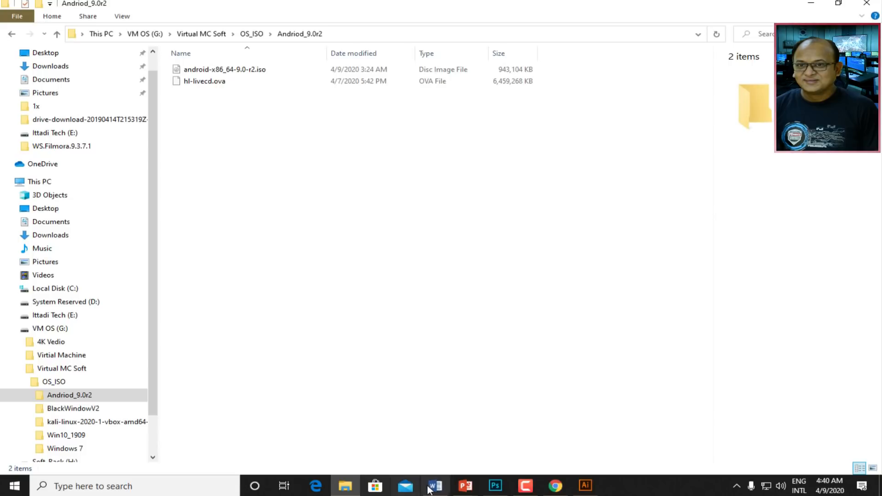
Switch back to Chrome, open android-x86.org in a new tab and select its full web address.
click(556, 486)
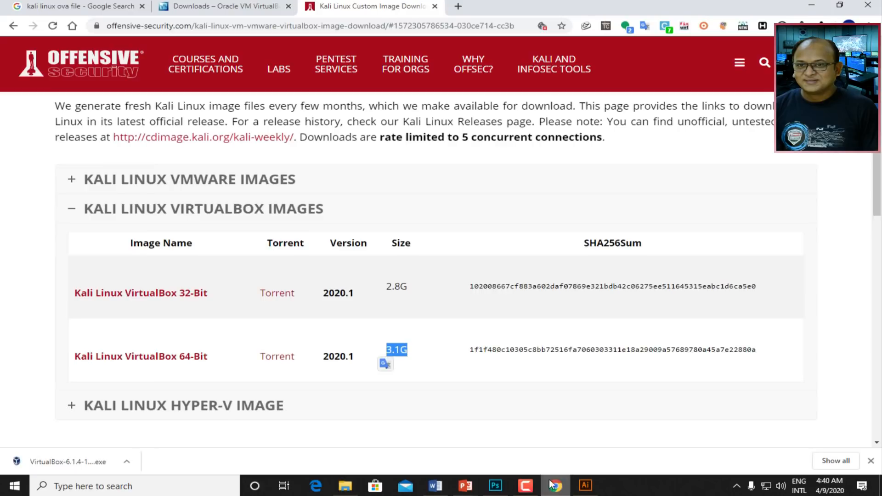
right_click(233, 27)
click(276, 112)
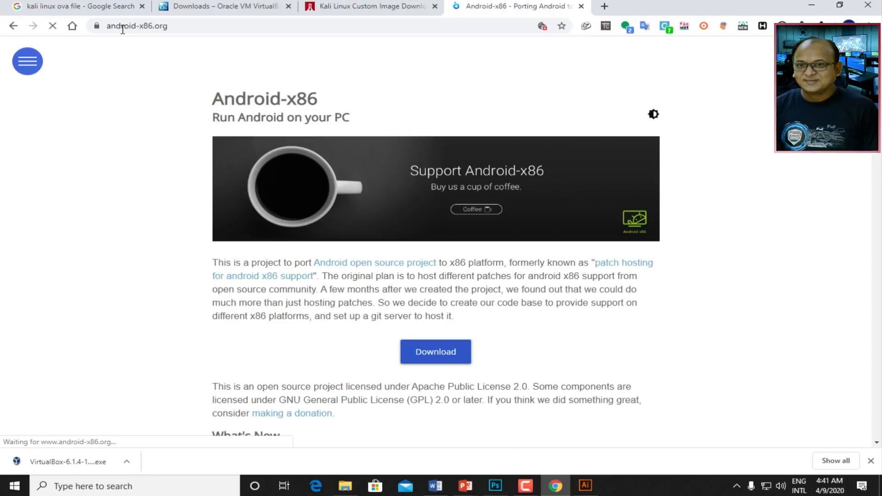
click(201, 26)
click(191, 26)
drag(191, 26, 97, 26)
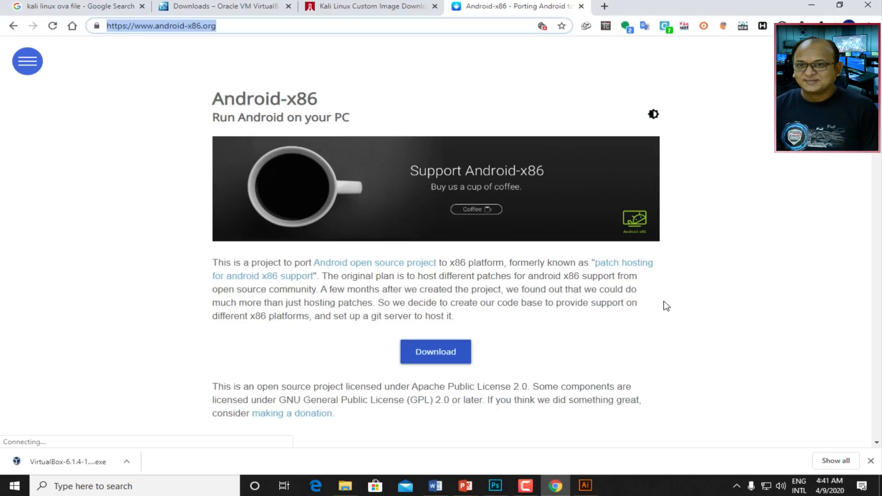
Open the Android-x86 download page, and load the copied FossHub Android-x86 address in a new tab.
scroll(665, 306, down, 3)
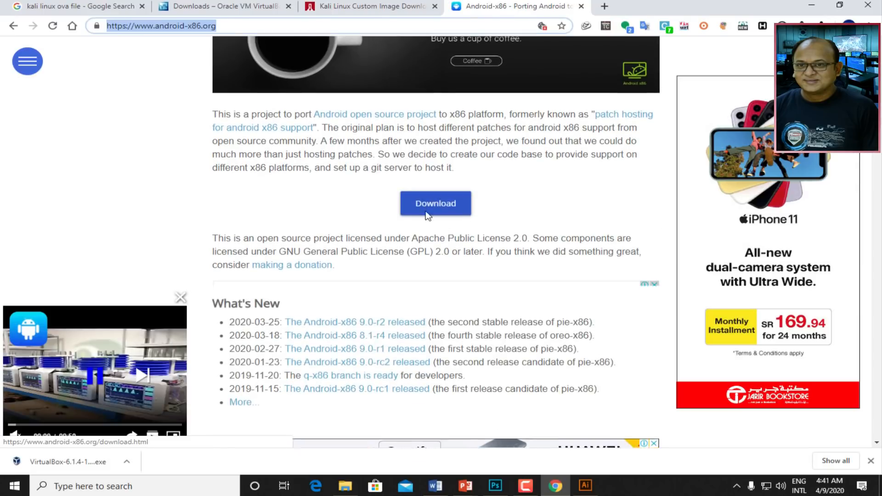
click(444, 208)
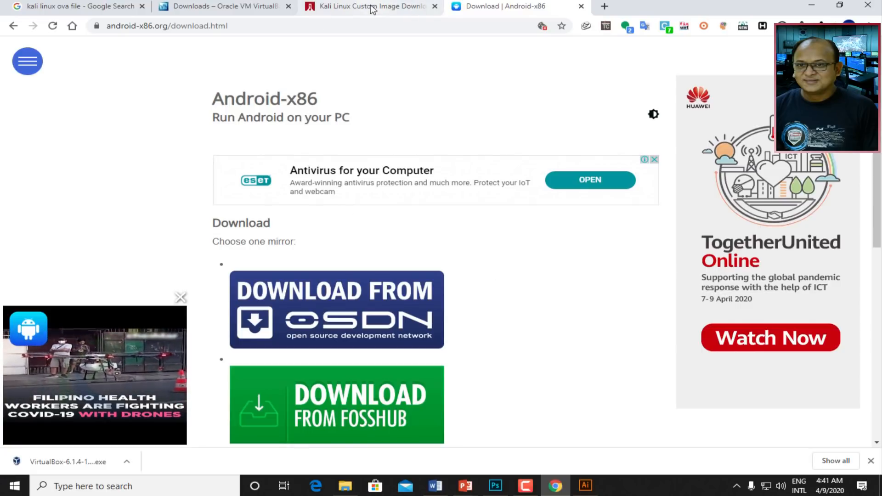
click(605, 8)
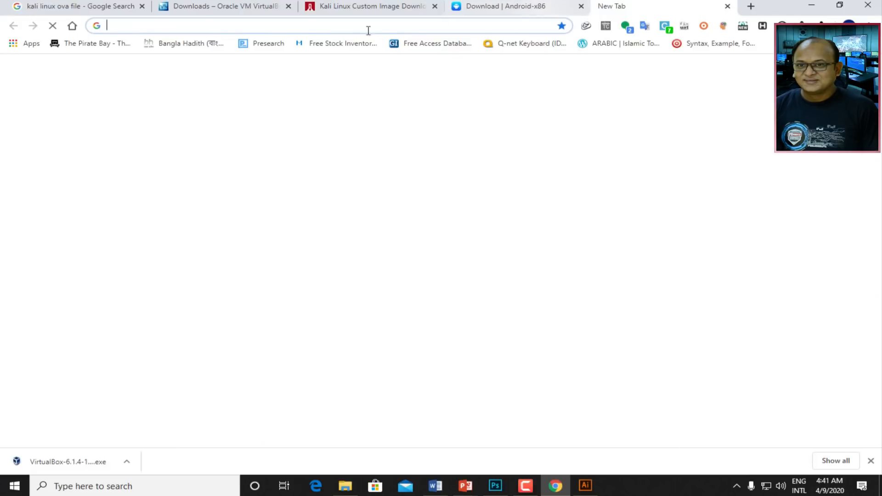
right_click(129, 25)
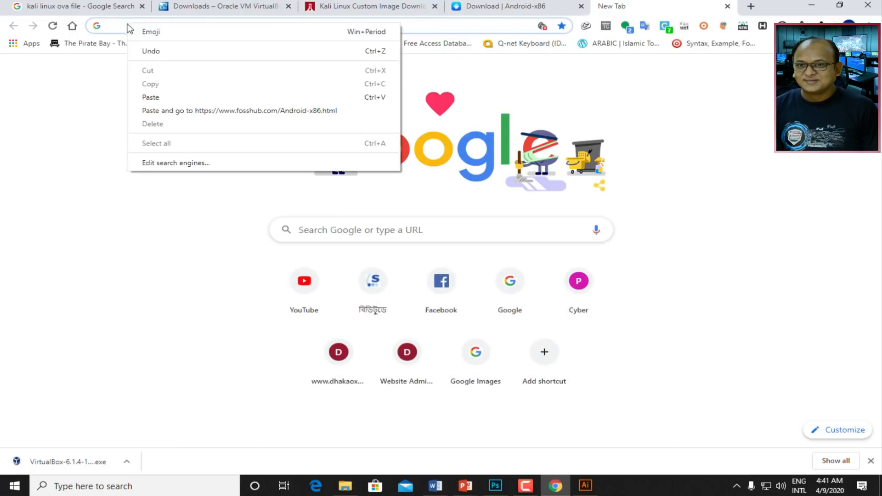
click(180, 111)
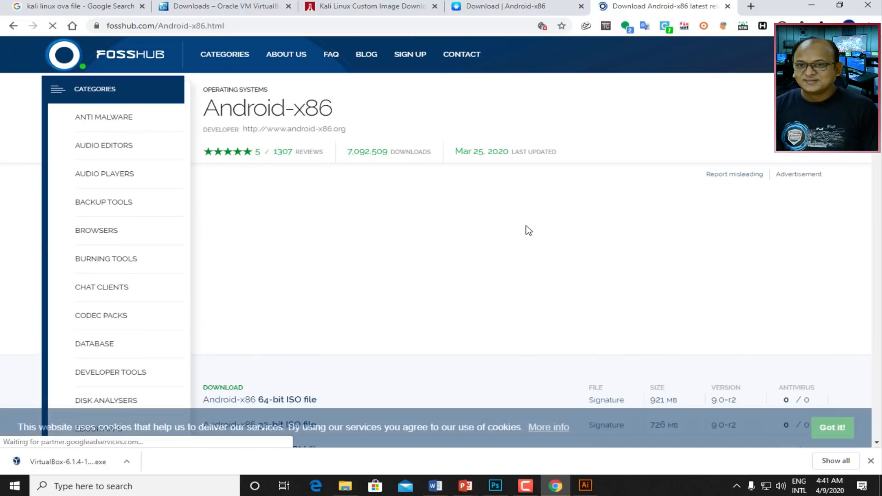
Check the file size of the Android-x86 64-bit ISO, version 9.0-r2, in the FossHub download list.
scroll(423, 288, down, 4)
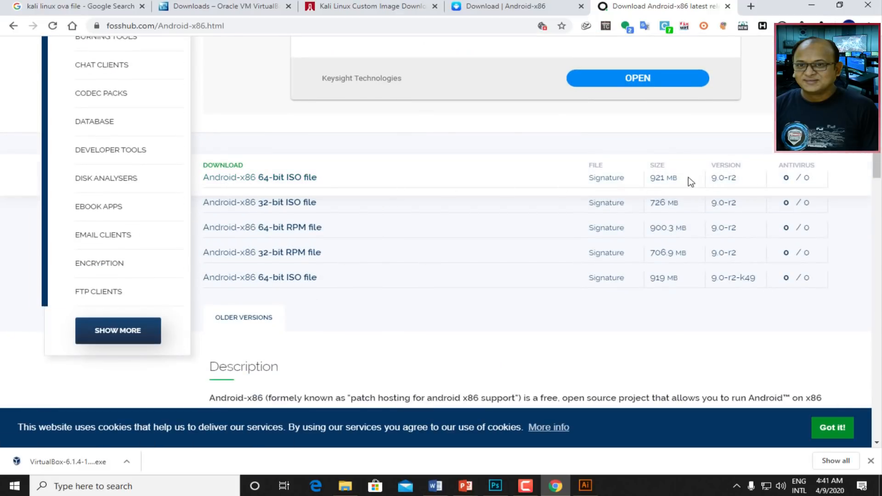
double_click(672, 178)
drag(661, 178, 651, 179)
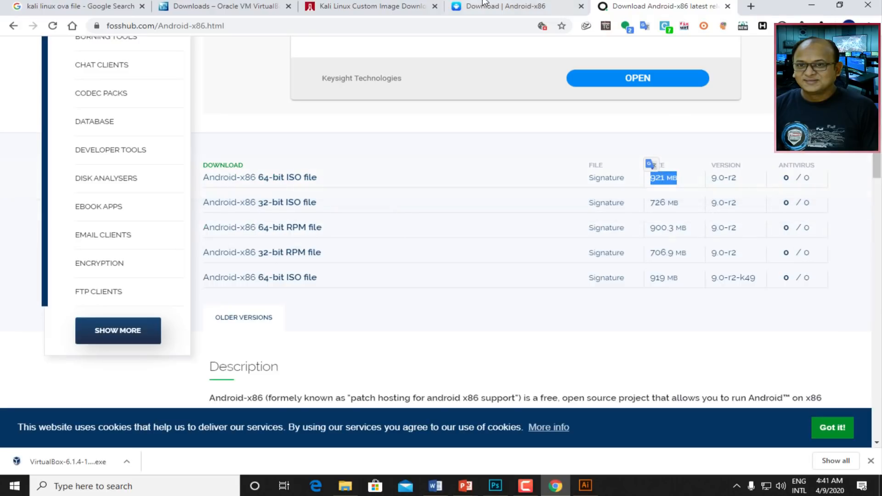
Switch to File Explorer and inspect the VirtualBox installer in Virtual MC Soft and the Kali Linux image folder in OS_ISO.
click(811, 5)
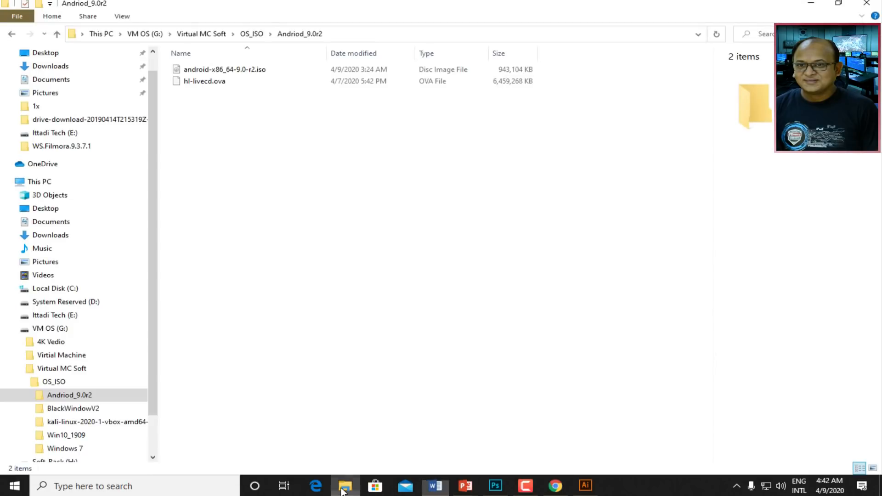
click(205, 35)
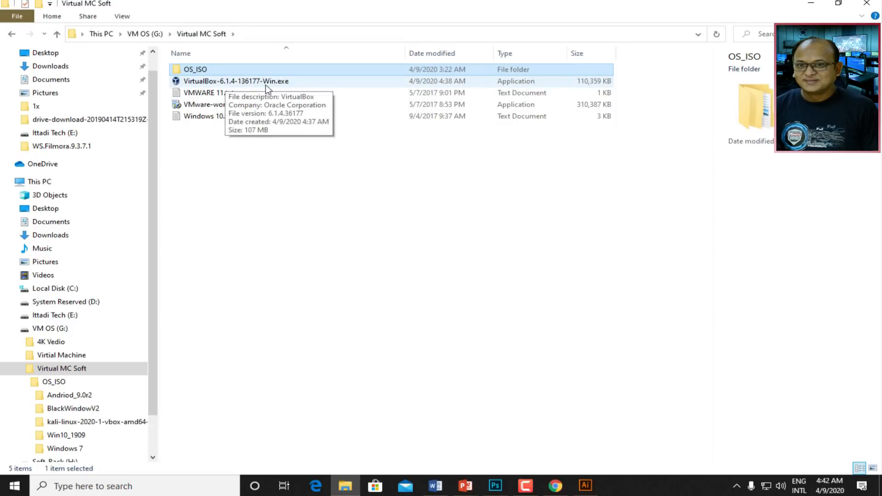
click(205, 82)
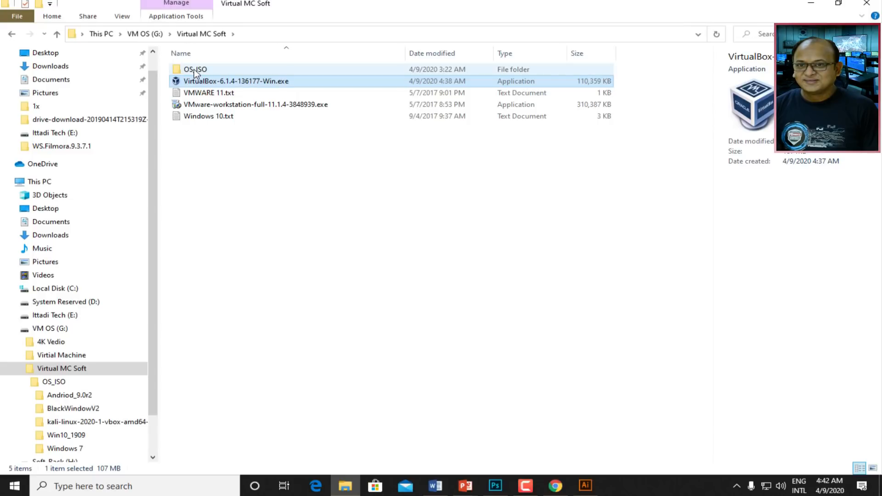
double_click(195, 70)
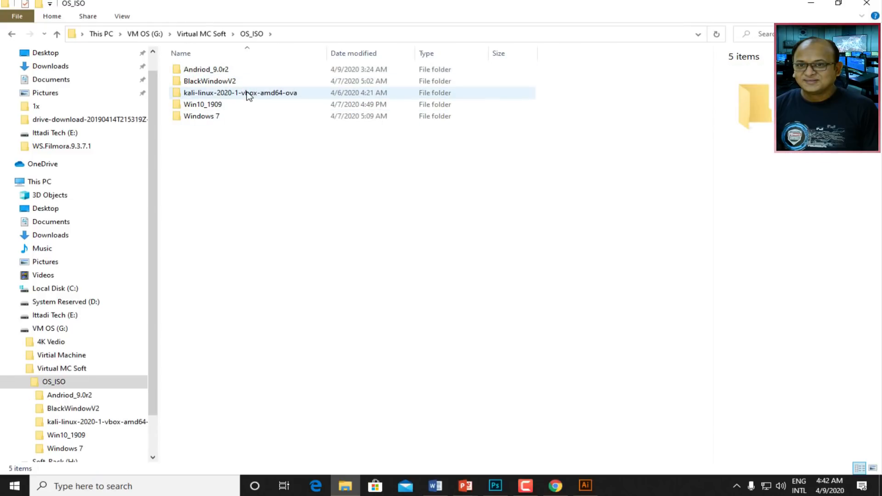
mouse_move(246, 95)
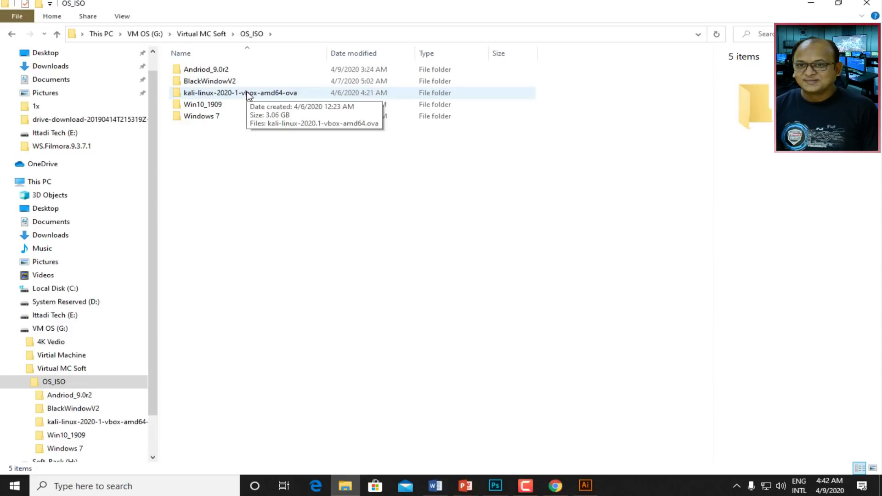
double_click(278, 94)
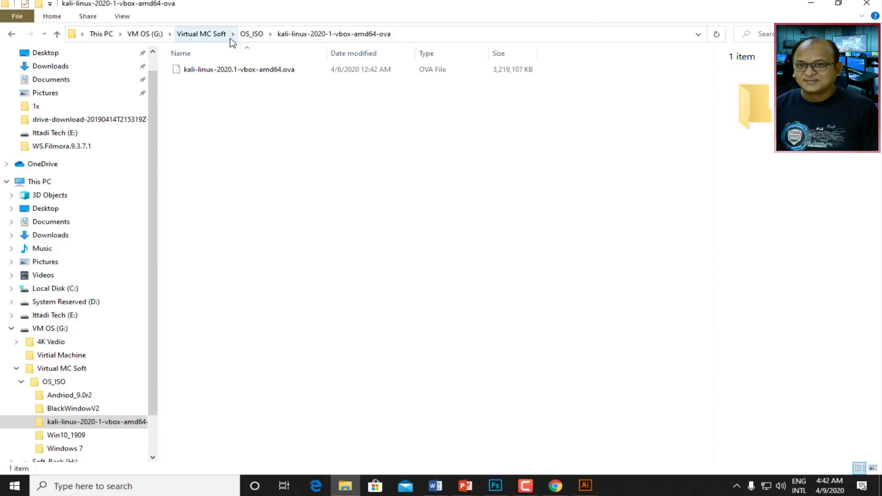
click(216, 34)
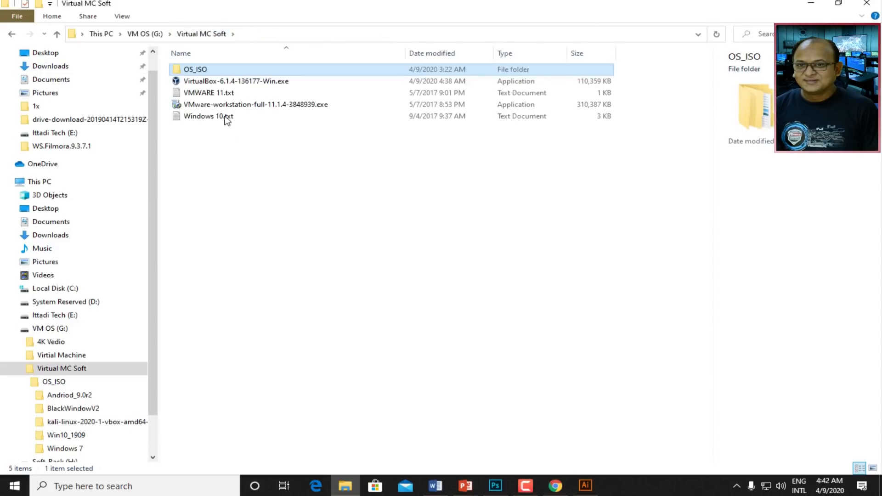
Run VirtualBox-6.1.4-136177-Win.exe from the Virtual MC Soft folder as administrator and close File Explorer.
click(243, 82)
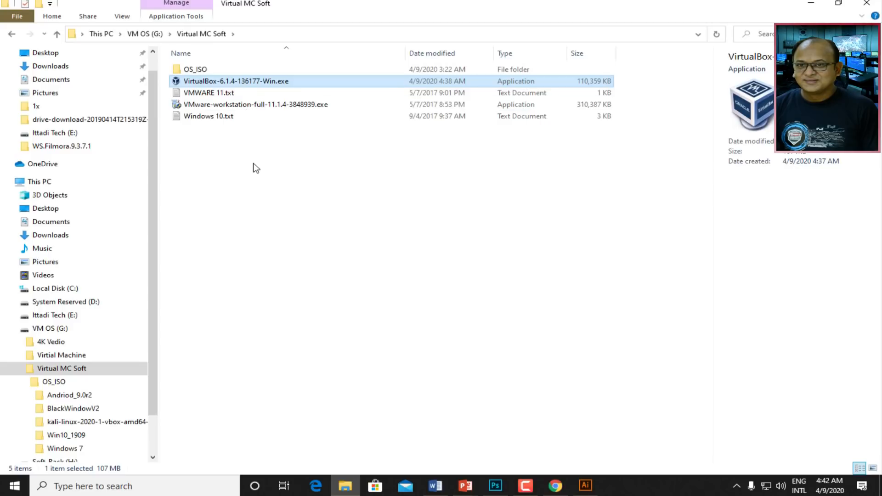
click(810, 3)
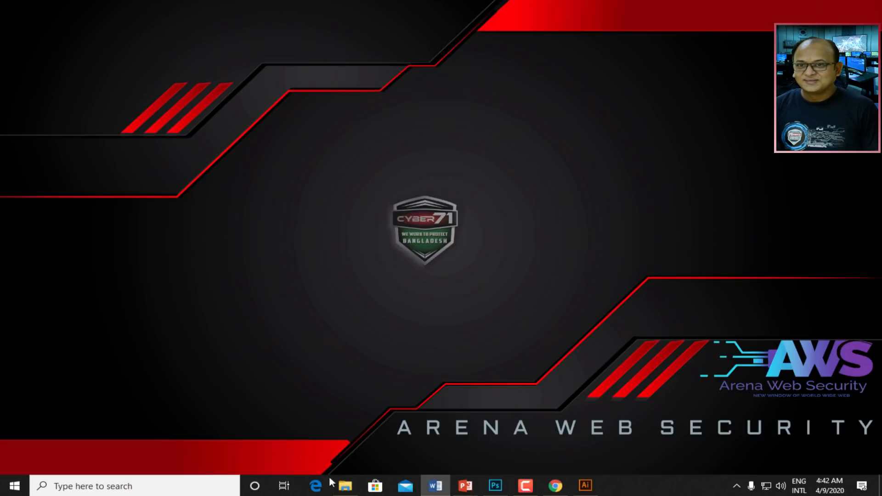
click(345, 485)
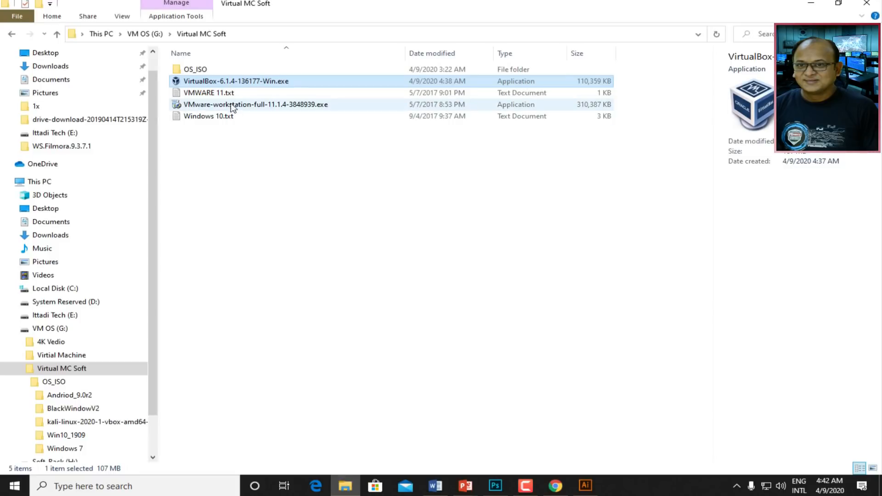
right_click(241, 82)
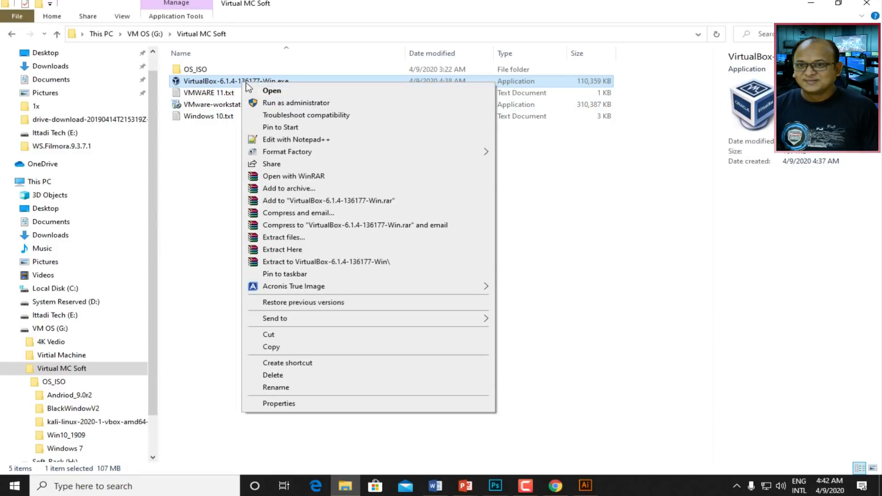
click(298, 104)
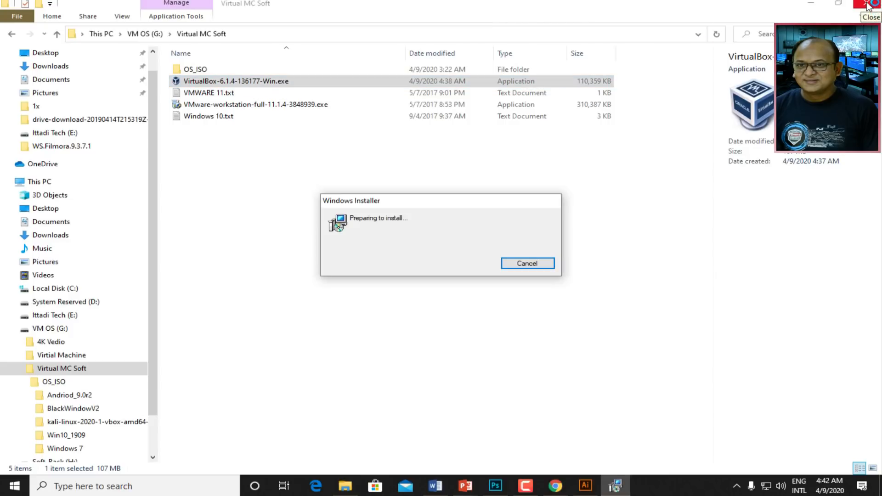
click(867, 6)
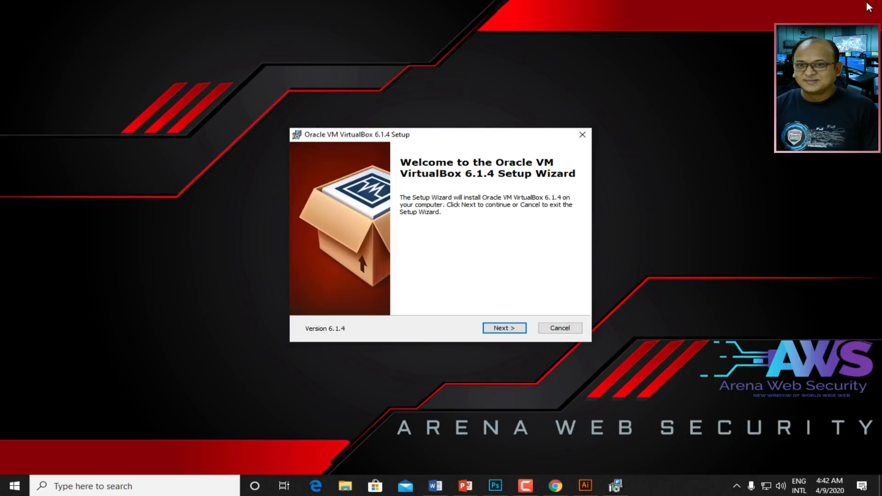
Install Oracle VM VirtualBox 6.1.4 with the default features, location and shortcuts, accept the network interface reset, and finish the setup wizard.
key(Return)
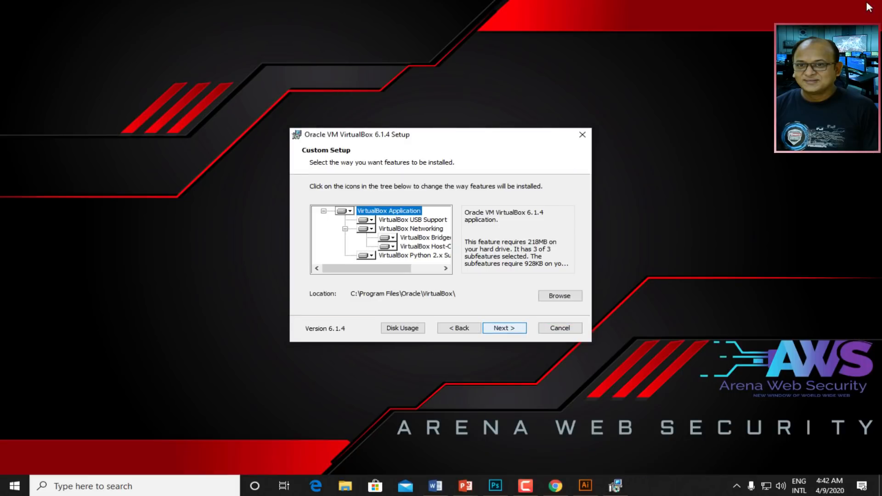
key(Return)
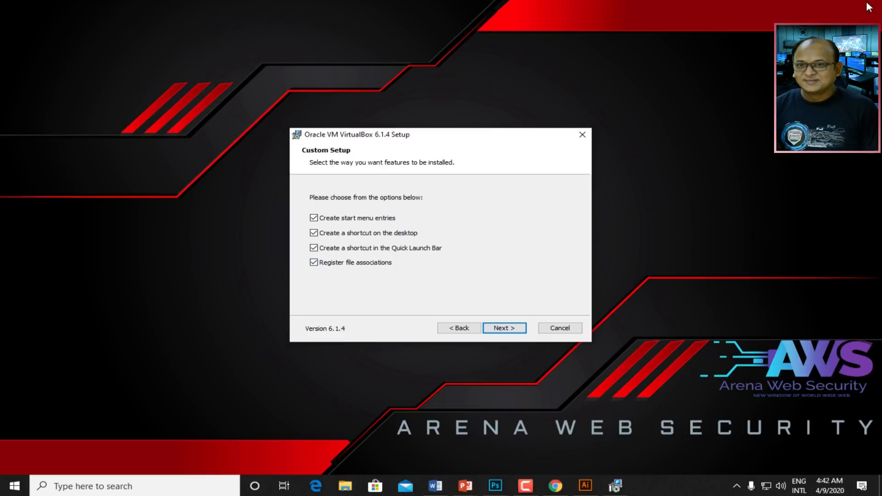
key(Return)
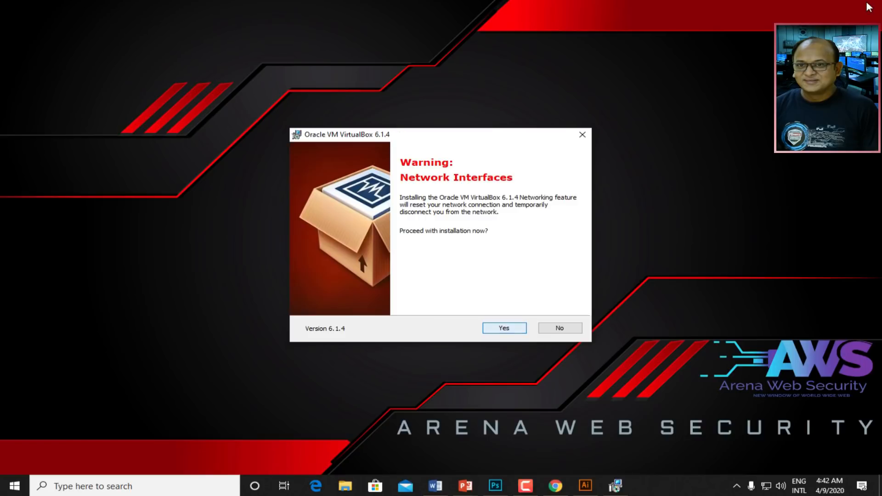
key(Return)
key(Return)
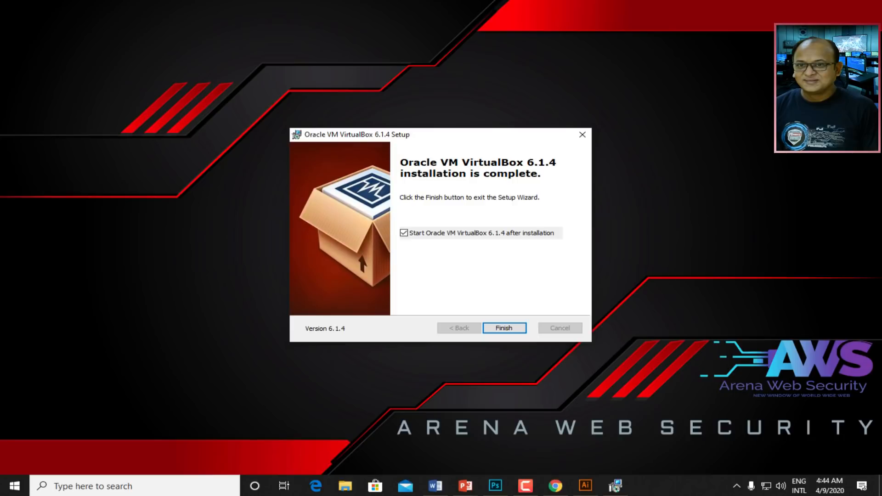
click(505, 327)
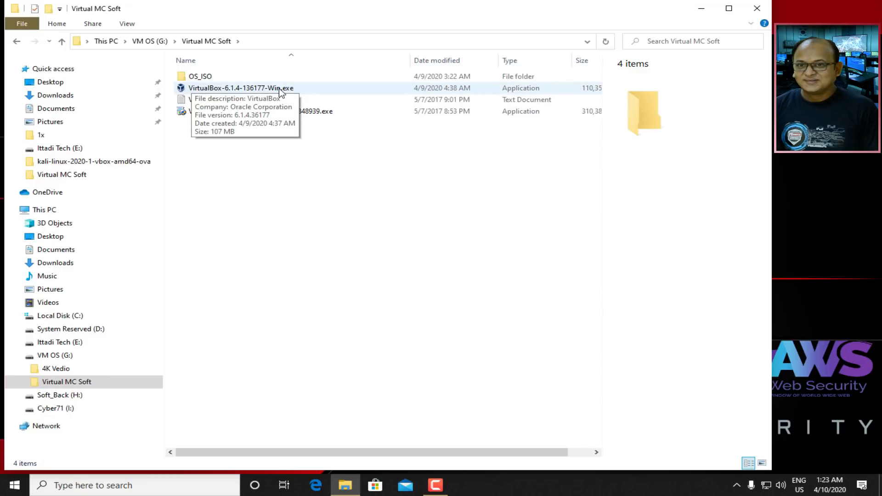
Inspect the OS_ISO folder and its Andriod_9.0r2 subfolder for image files, and minimize File Explorer.
double_click(201, 78)
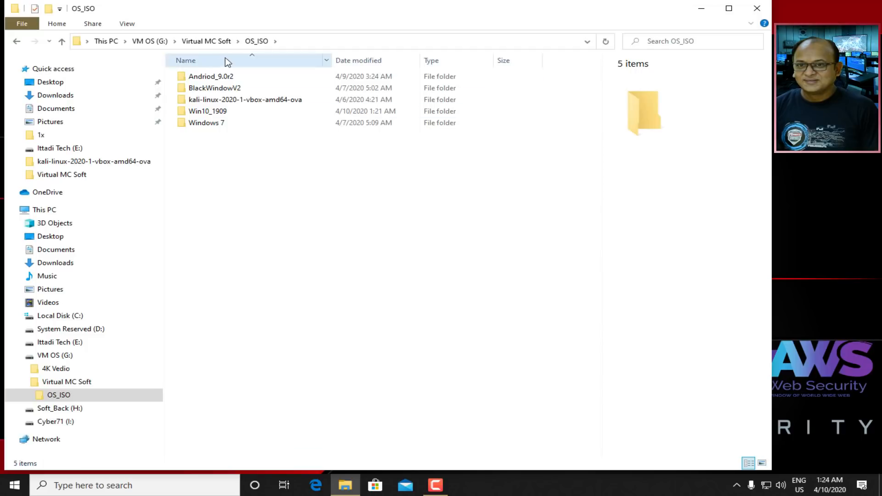
double_click(225, 77)
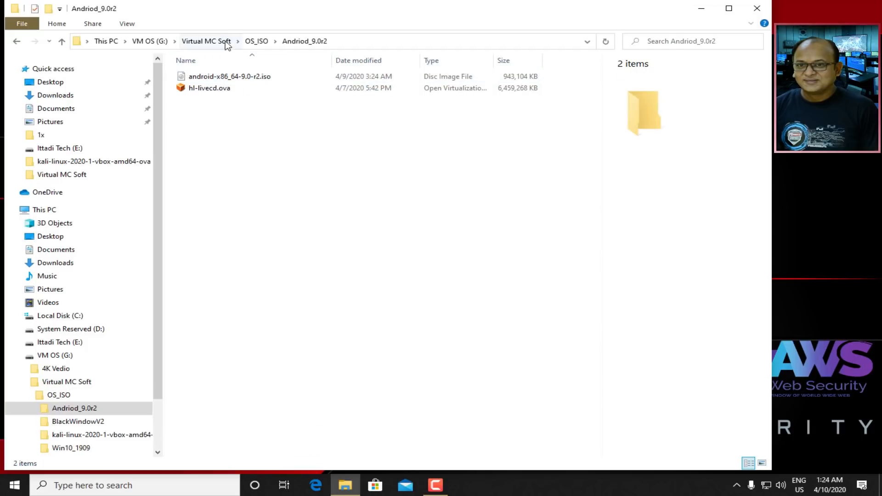
click(250, 41)
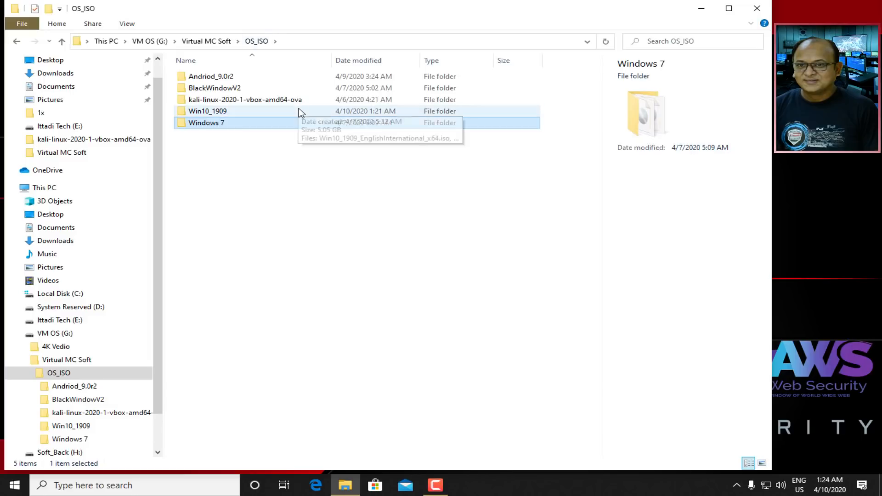
click(702, 8)
Search Windows for "virtual" and launch Oracle VM VirtualBox.
click(75, 485)
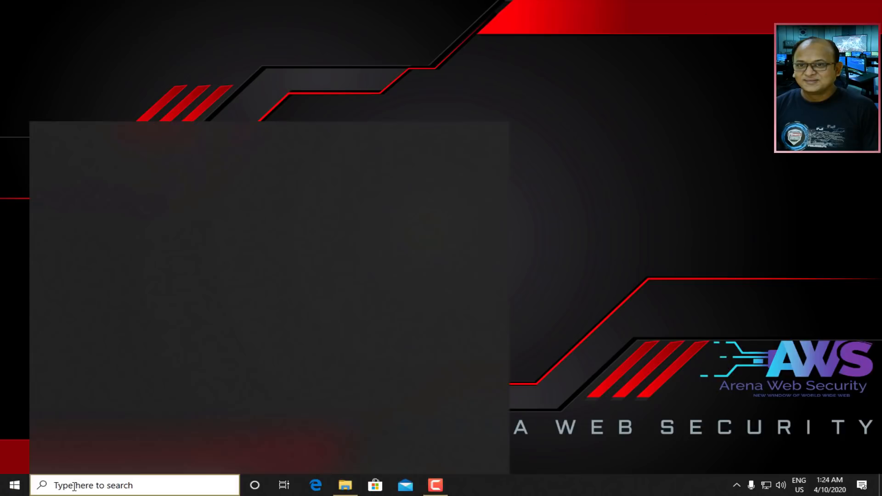
text(virt)
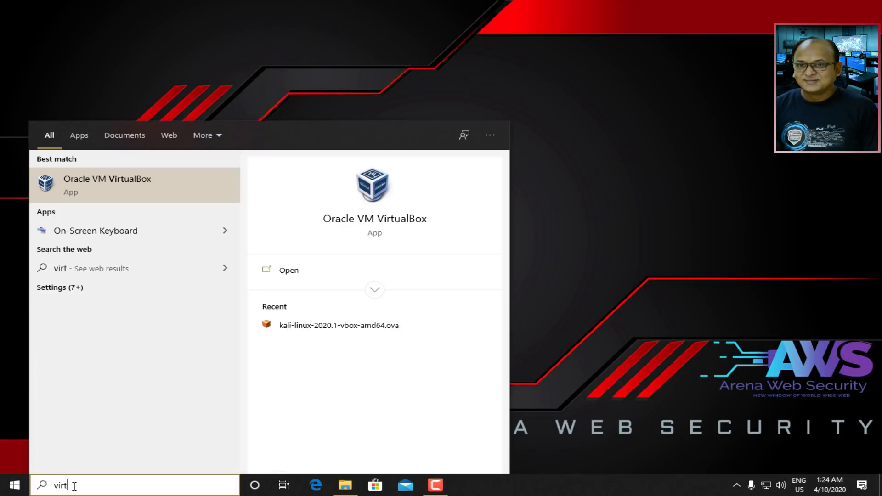
text(ual)
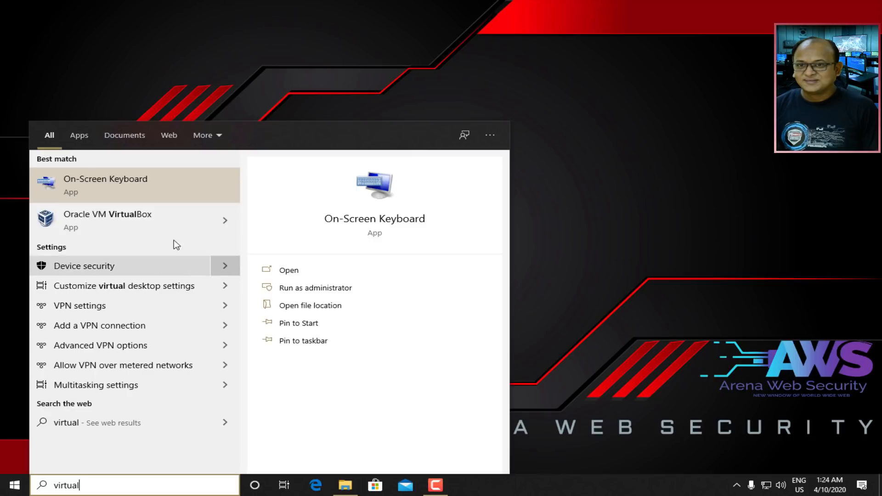
click(129, 223)
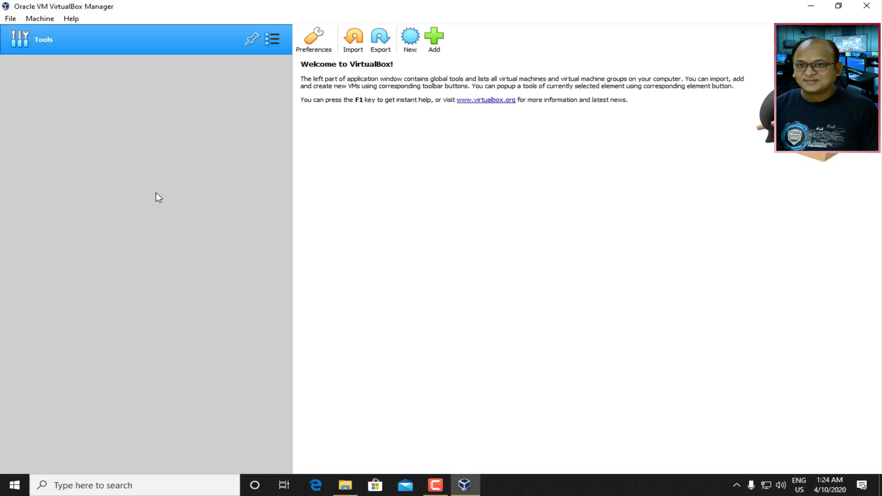
click(9, 18)
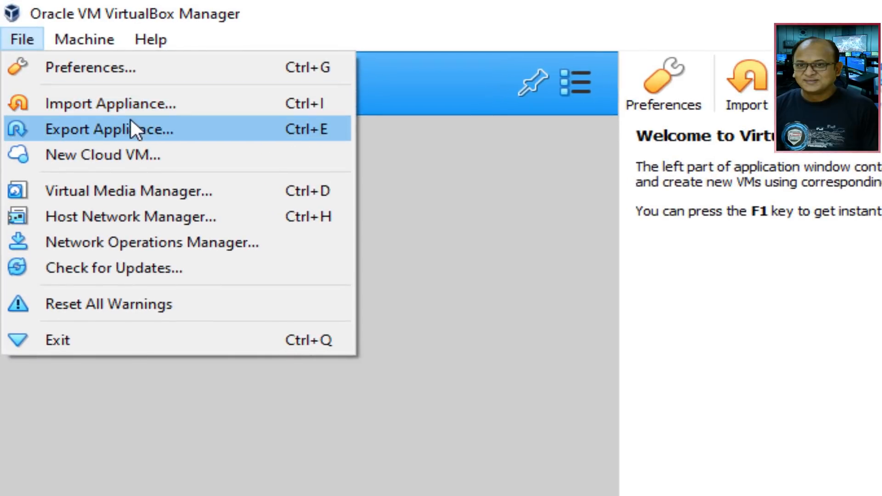
click(241, 102)
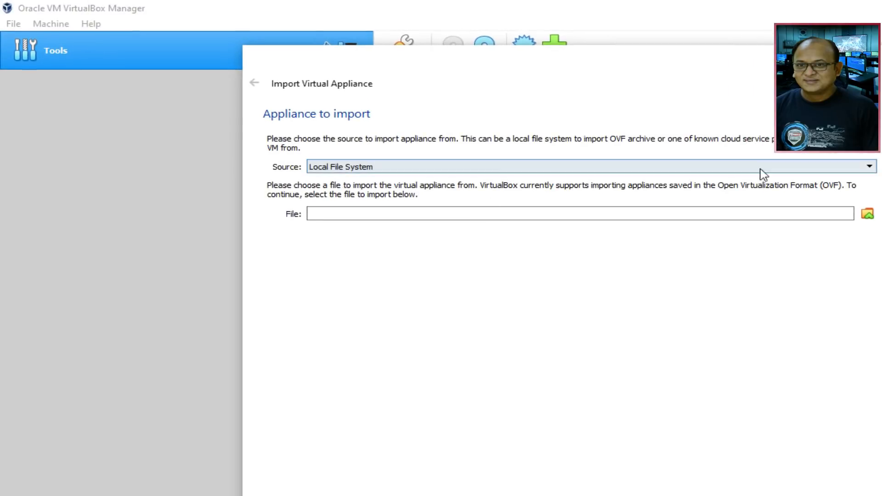
click(865, 169)
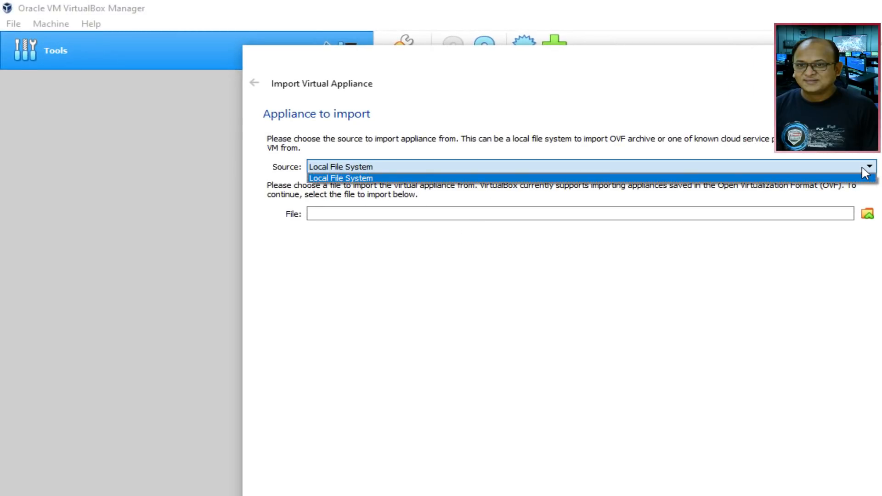
click(864, 176)
click(868, 215)
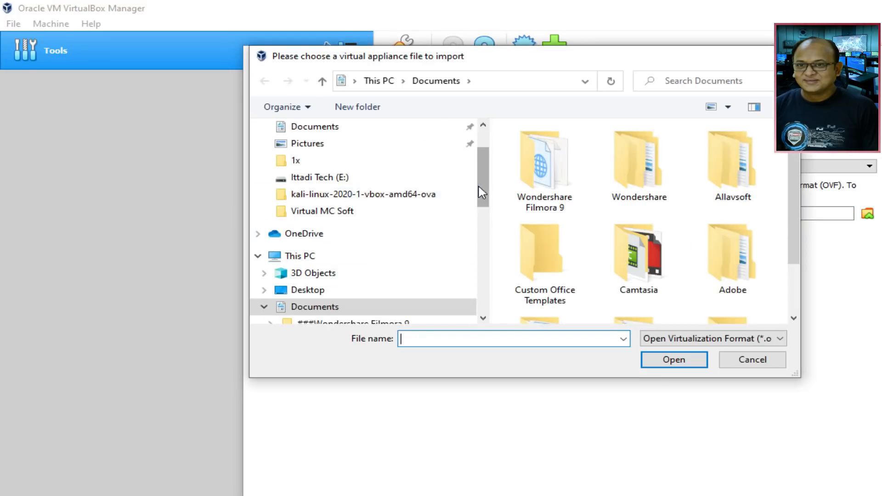
drag(483, 191, 495, 288)
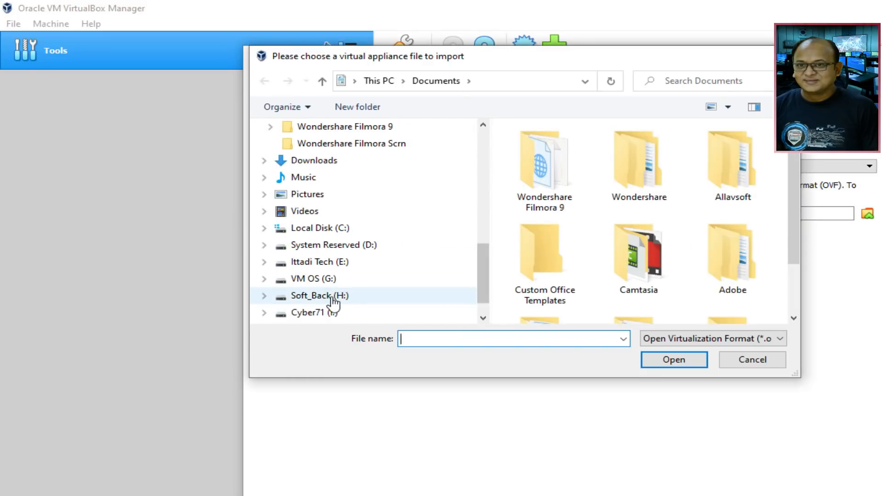
click(334, 283)
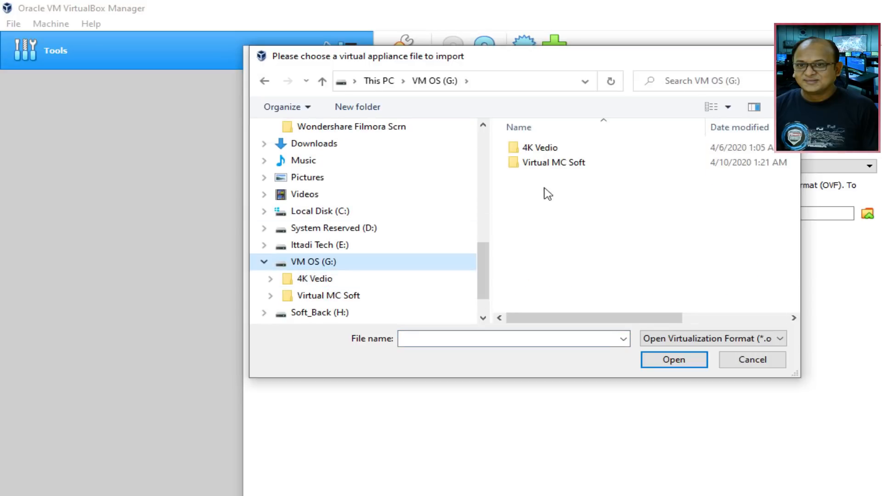
double_click(562, 166)
double_click(538, 147)
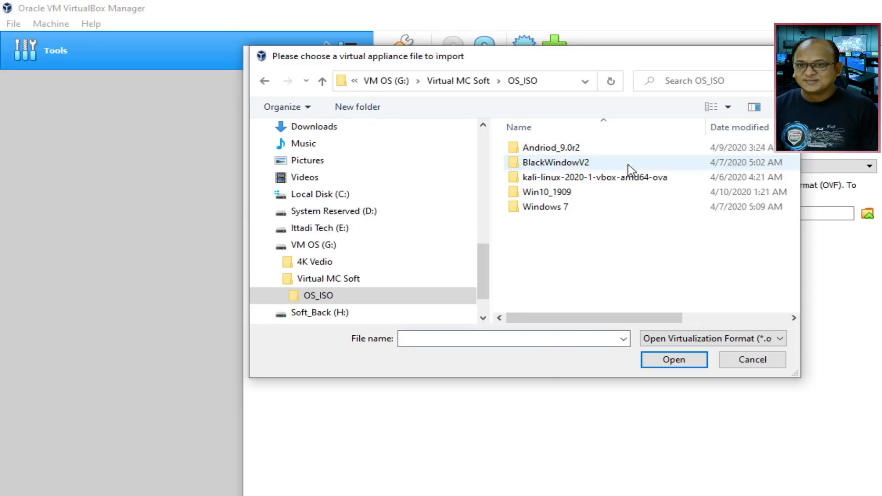
double_click(623, 179)
click(626, 150)
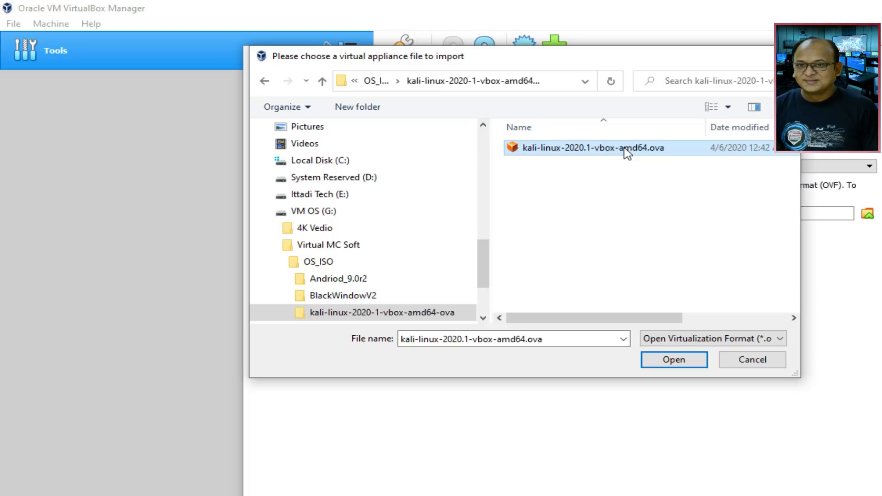
click(674, 360)
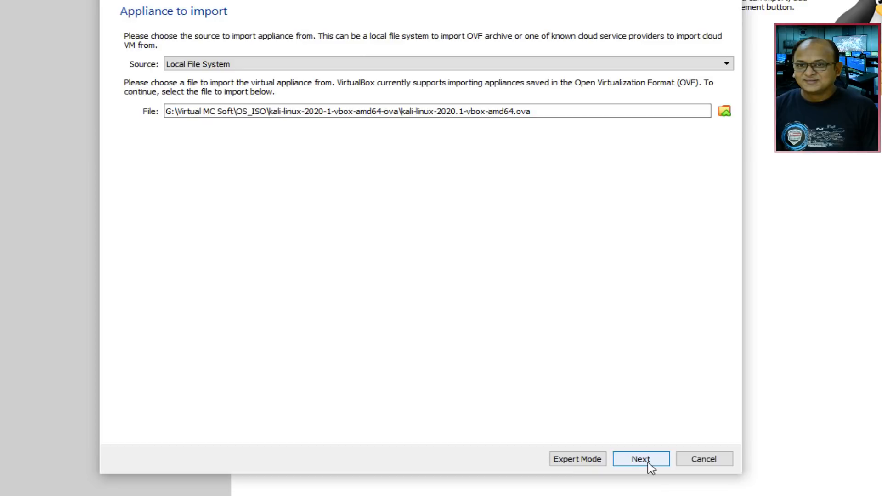
click(703, 459)
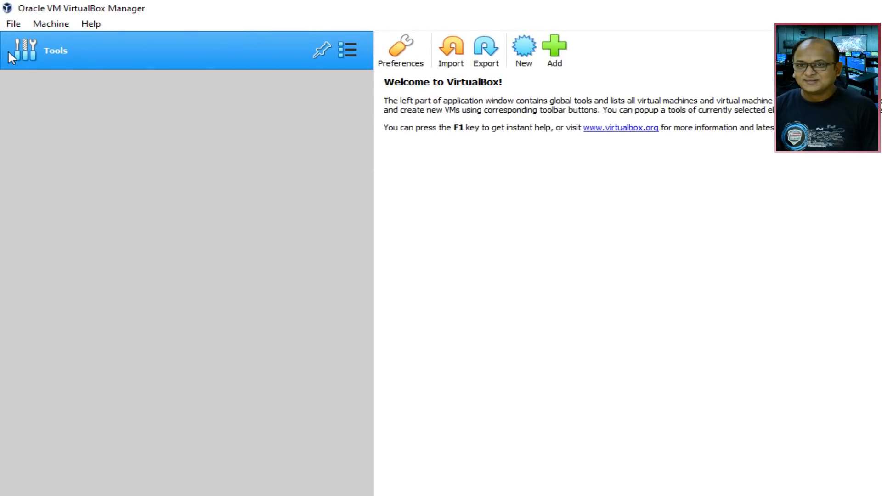
Open kali-linux-2020.1-vbox-amd64.ova from File Explorer, review its appliance settings in VirtualBox, and cancel the import.
click(452, 64)
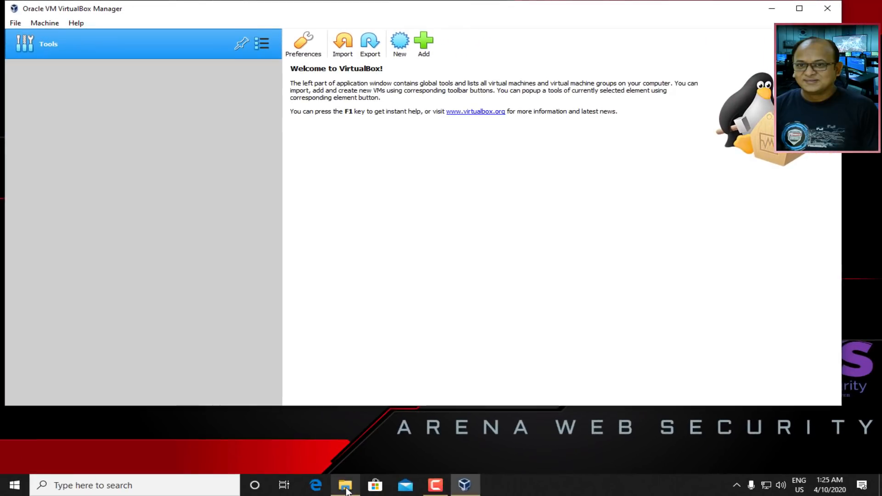
click(346, 488)
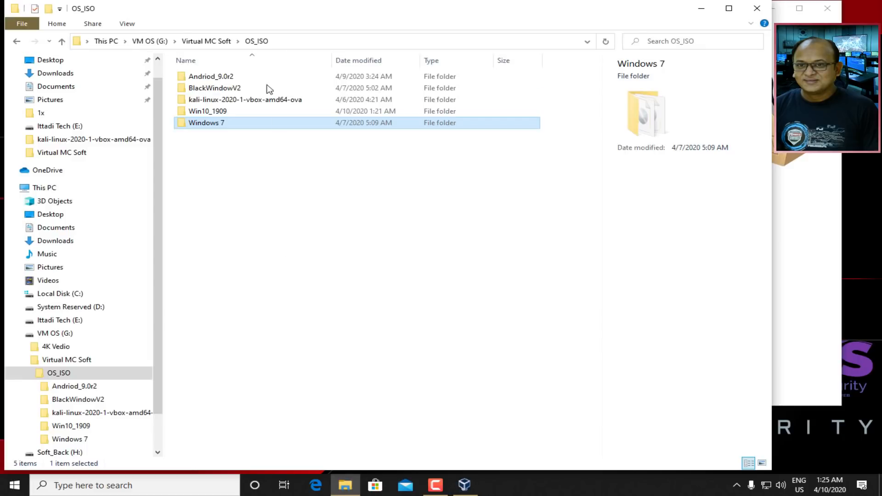
double_click(239, 99)
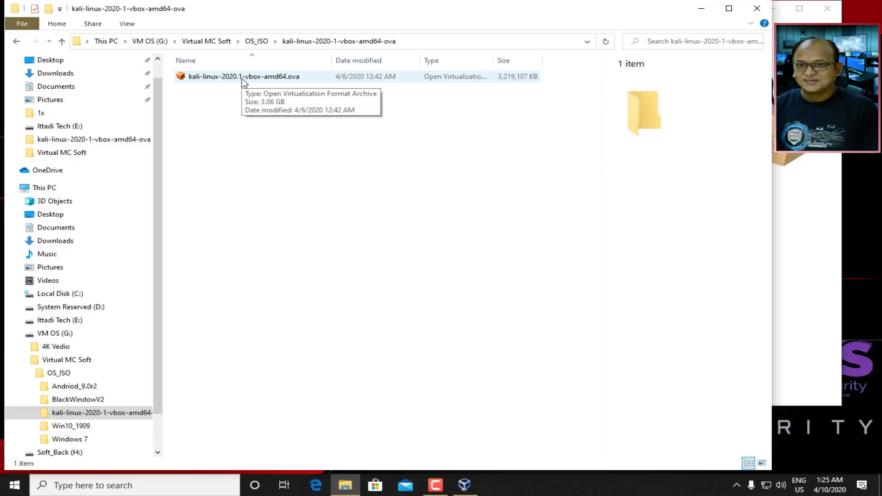
double_click(279, 77)
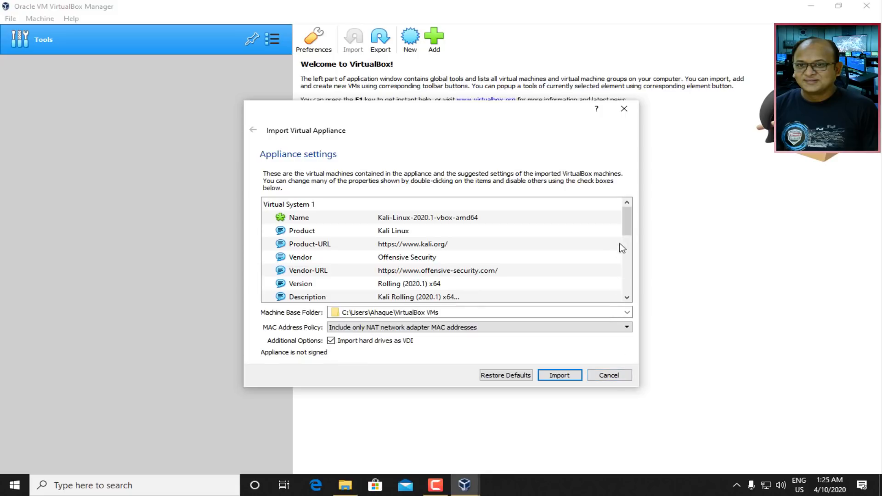
drag(628, 221, 626, 298)
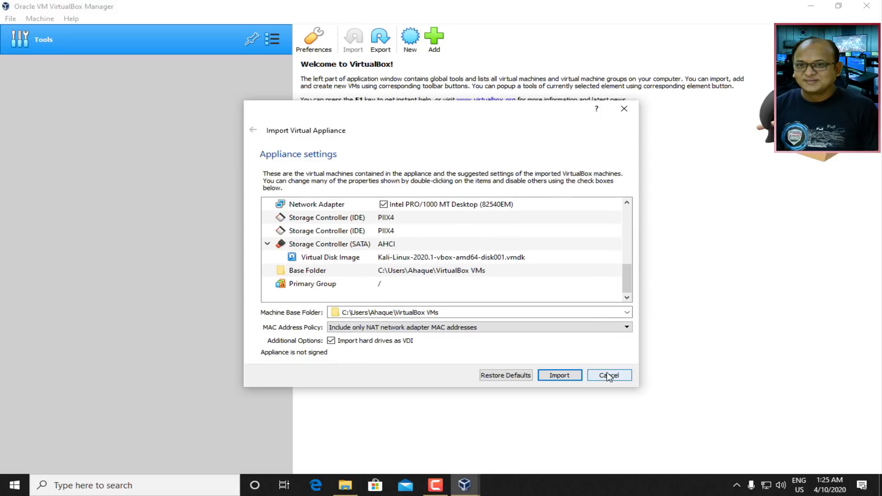
click(609, 375)
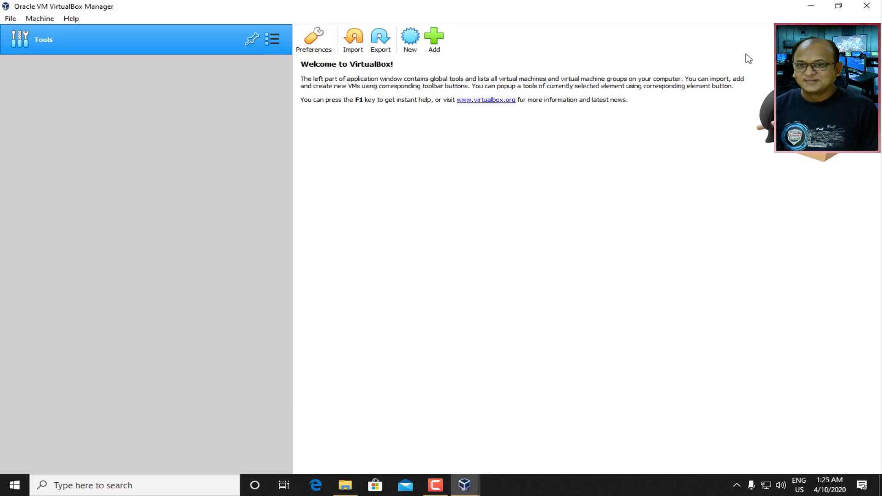
Start an appliance import using kali-linux-2020.1-vbox-amd64.ova from G:\Virtual MC Soft\OS_ISO\kali-linux-2020-1-vbox-amd64-ova and continue to its settings.
click(11, 19)
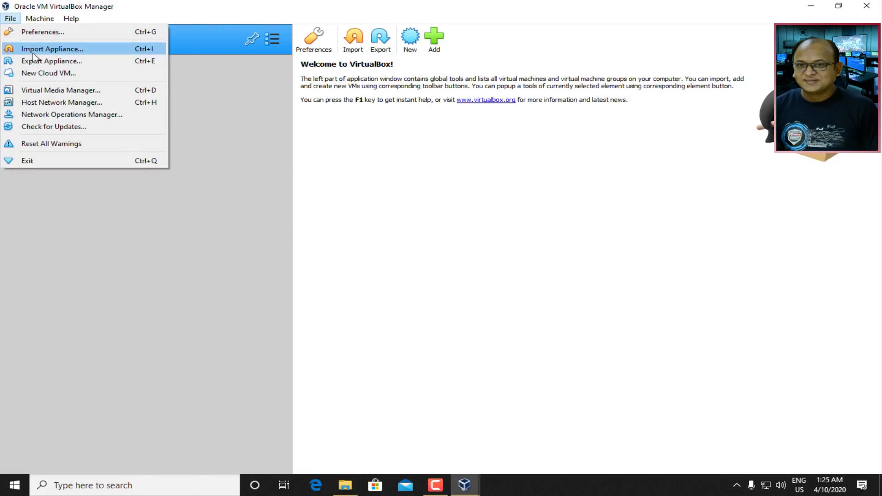
click(69, 51)
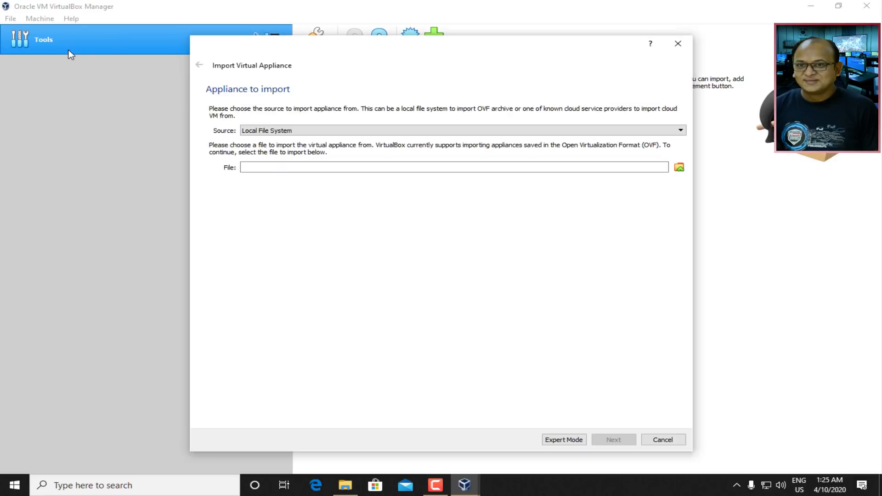
click(680, 168)
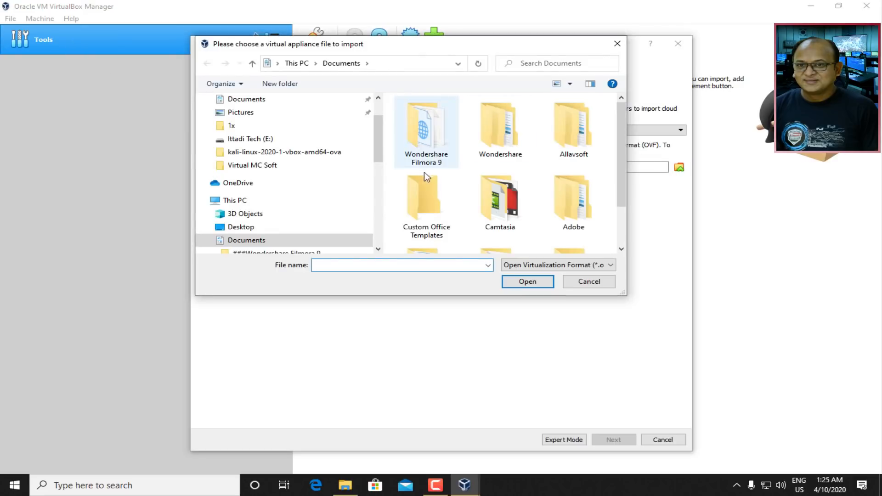
drag(377, 133, 379, 227)
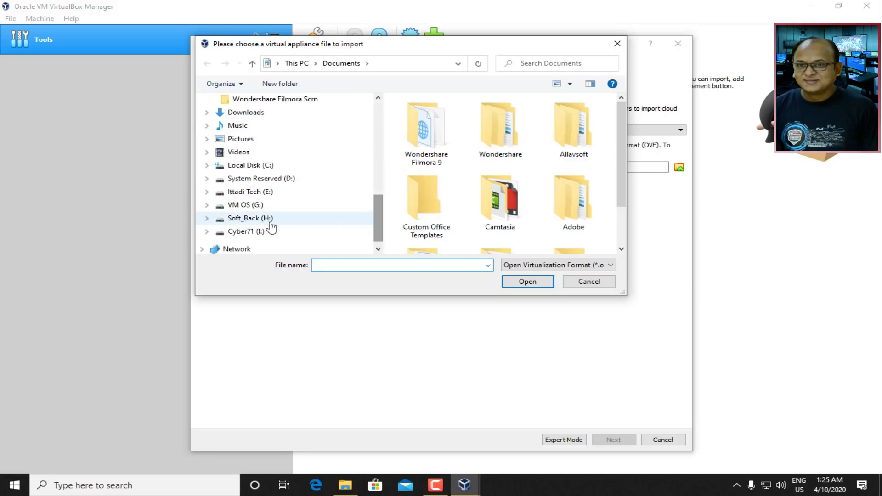
click(252, 207)
double_click(434, 126)
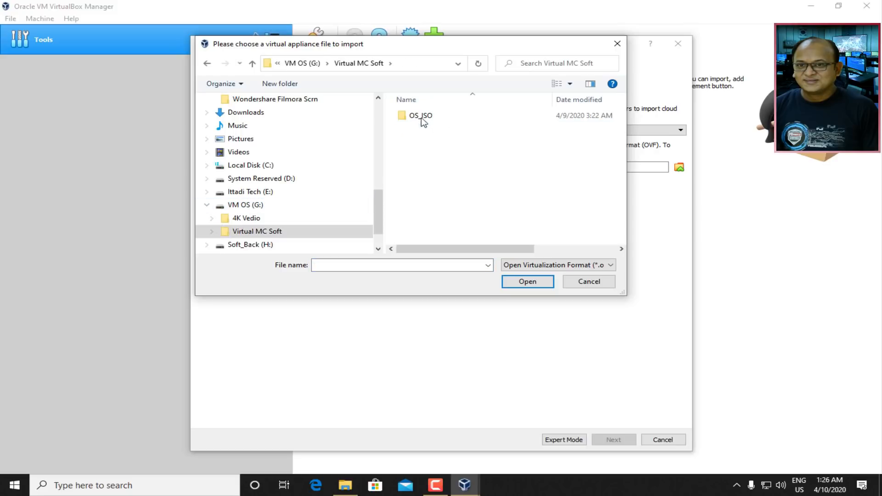
double_click(423, 117)
click(483, 140)
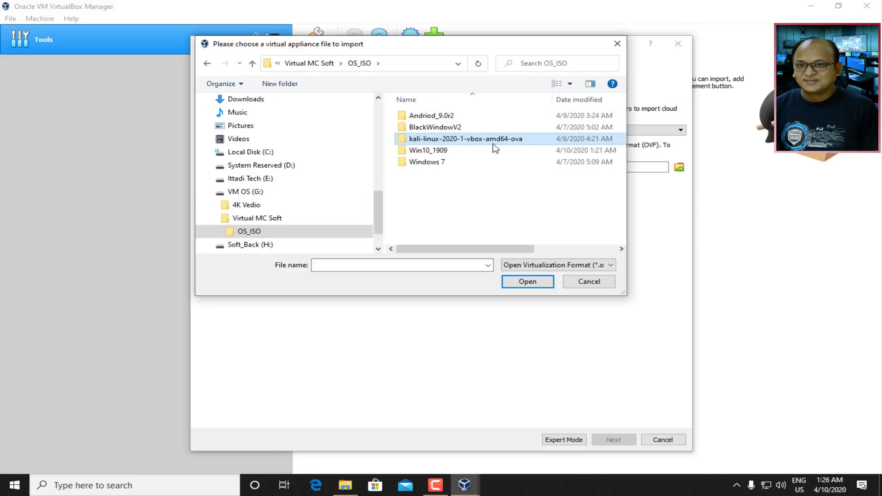
double_click(478, 139)
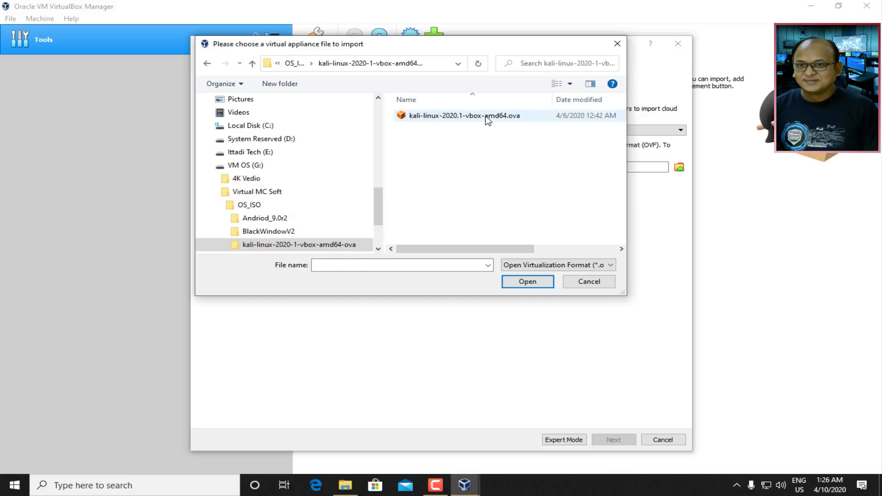
double_click(486, 116)
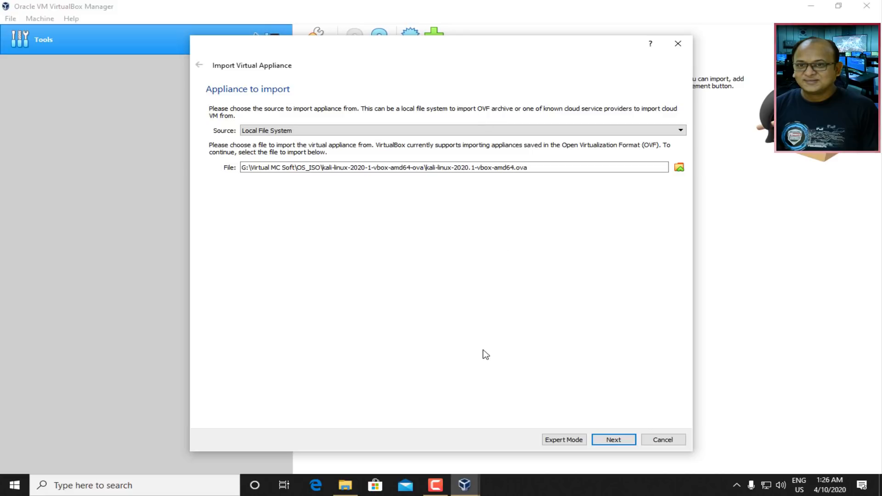
click(614, 440)
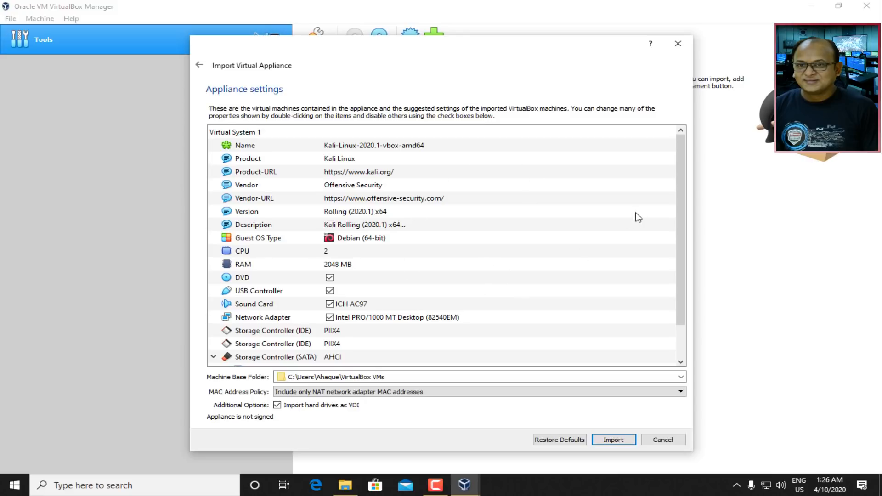
Choose another location for the virtual system's Base Folder and browse to the VM OS (G:) drive.
scroll(683, 179, down, 3)
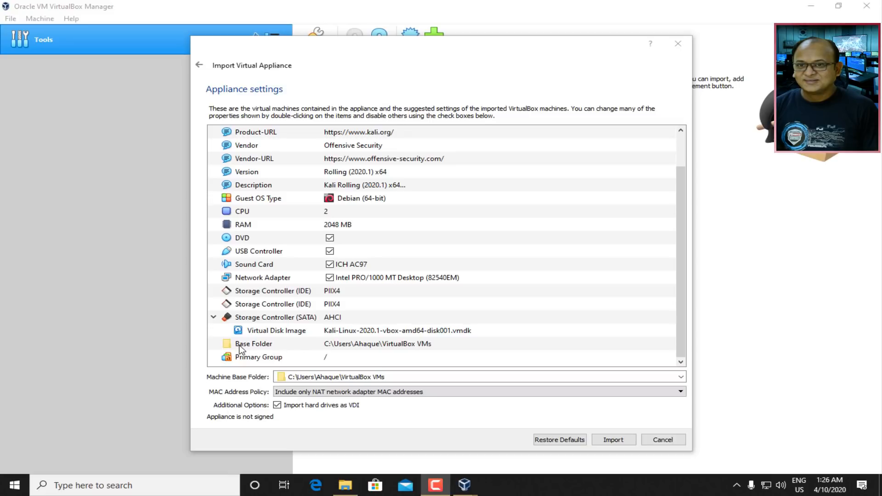
click(444, 348)
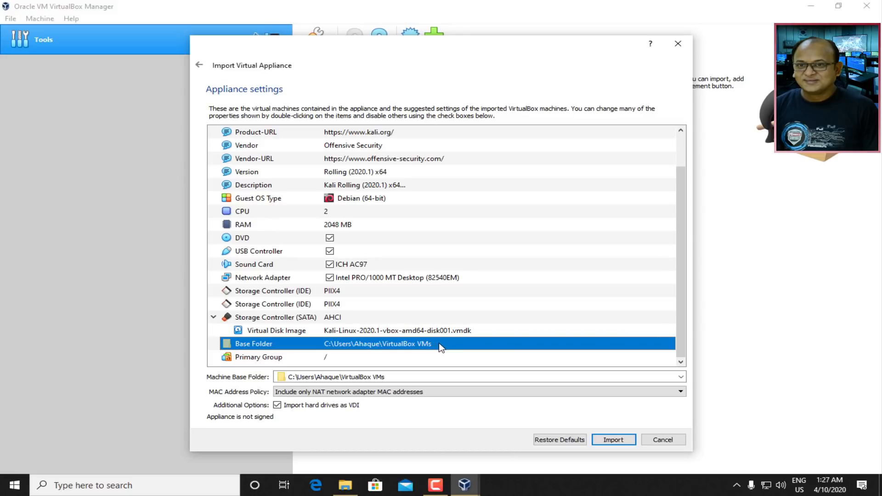
double_click(579, 348)
click(671, 344)
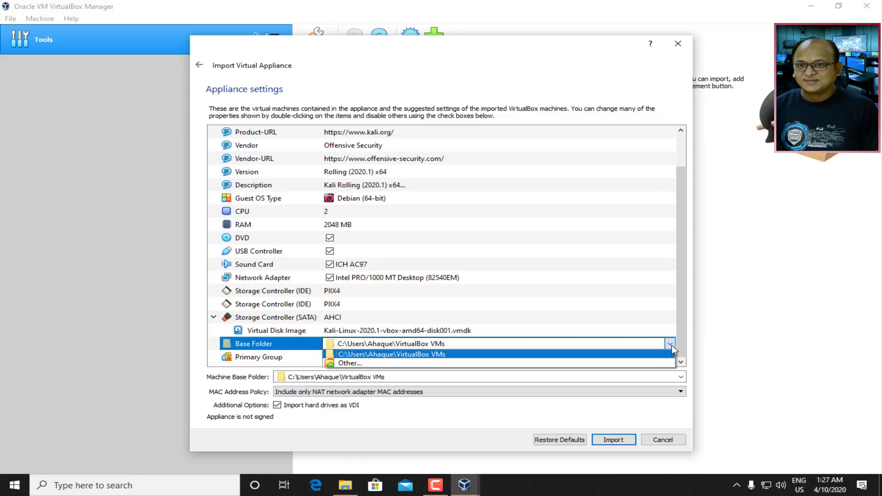
click(340, 363)
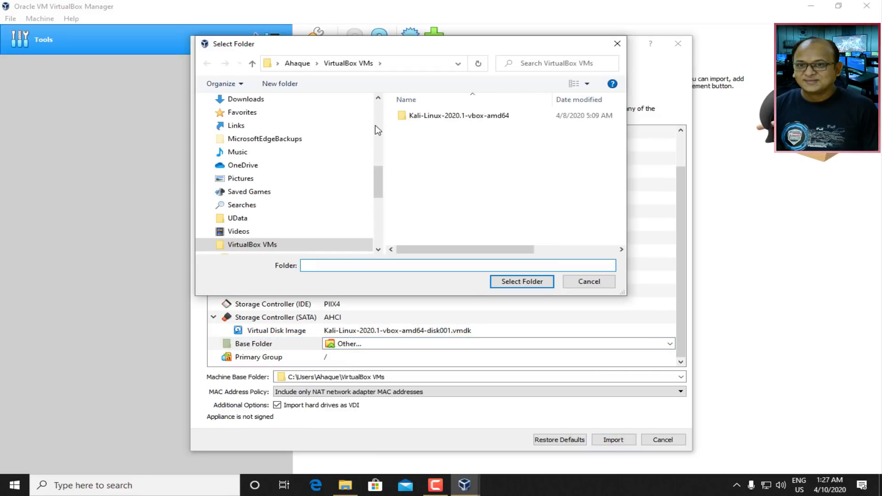
click(296, 64)
drag(376, 144, 372, 224)
click(240, 205)
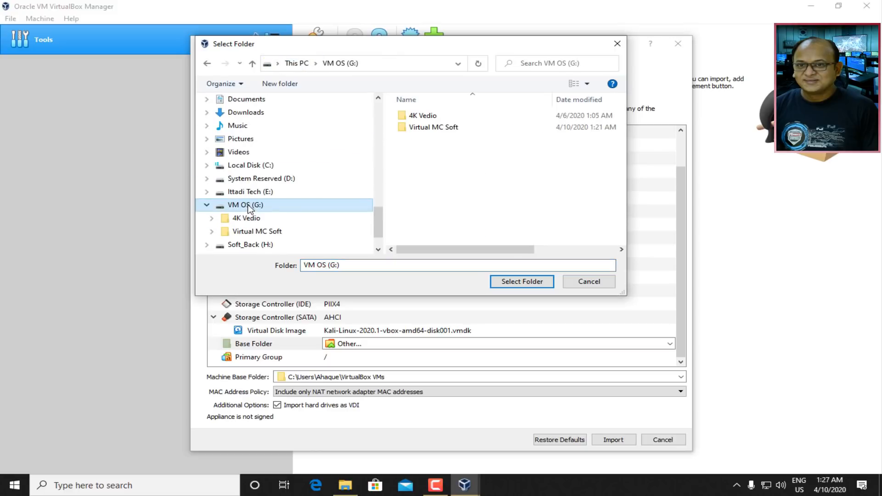
Create a folder named VM on the G: drive and select it as the Base Folder.
right_click(405, 147)
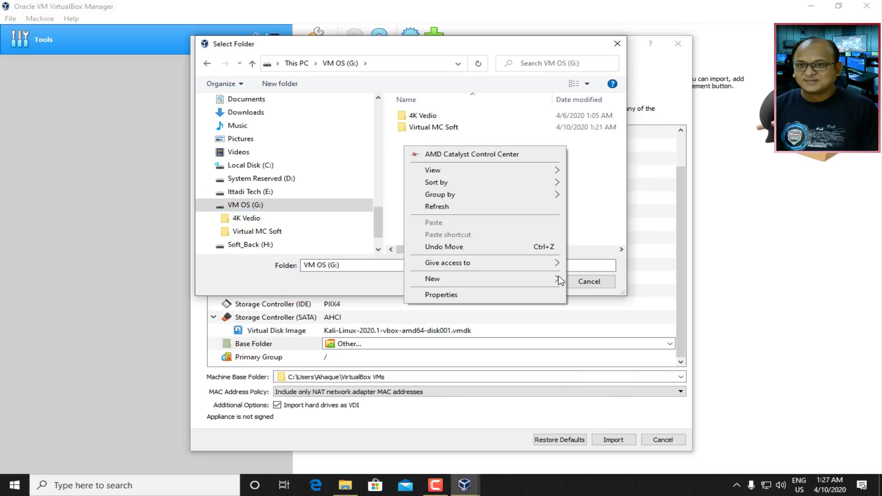
mouse_move(535, 280)
click(586, 281)
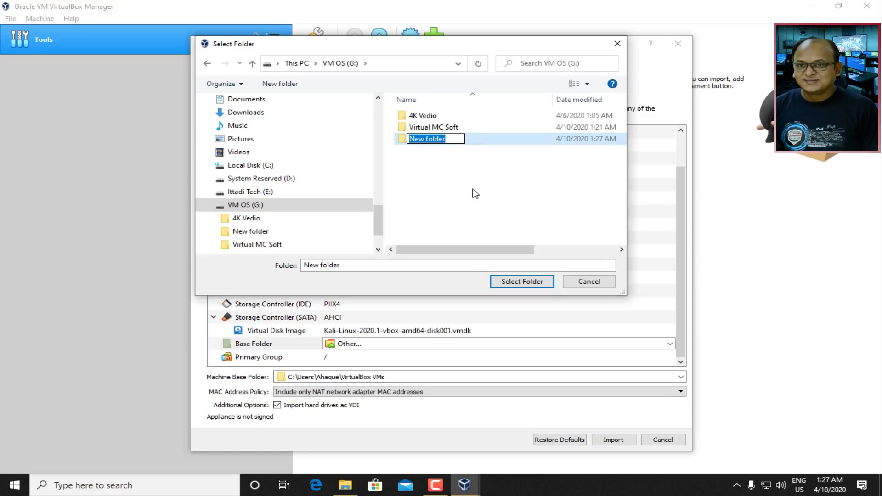
text(VM)
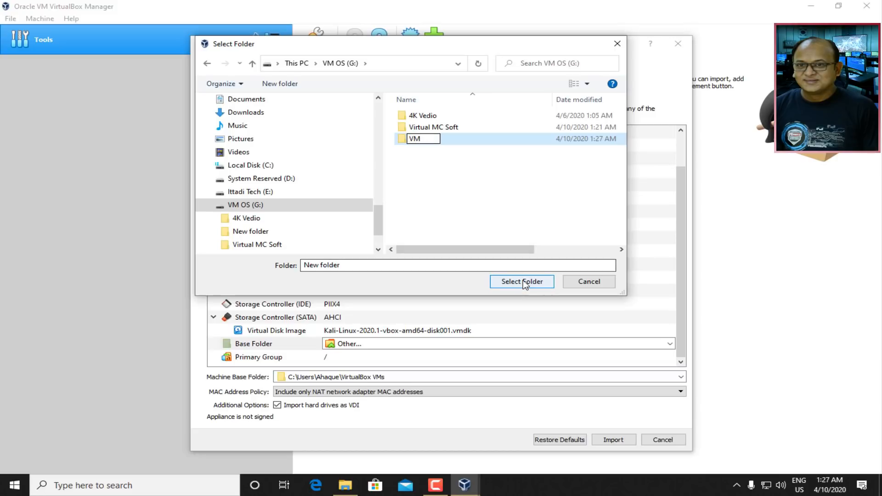
key(Return)
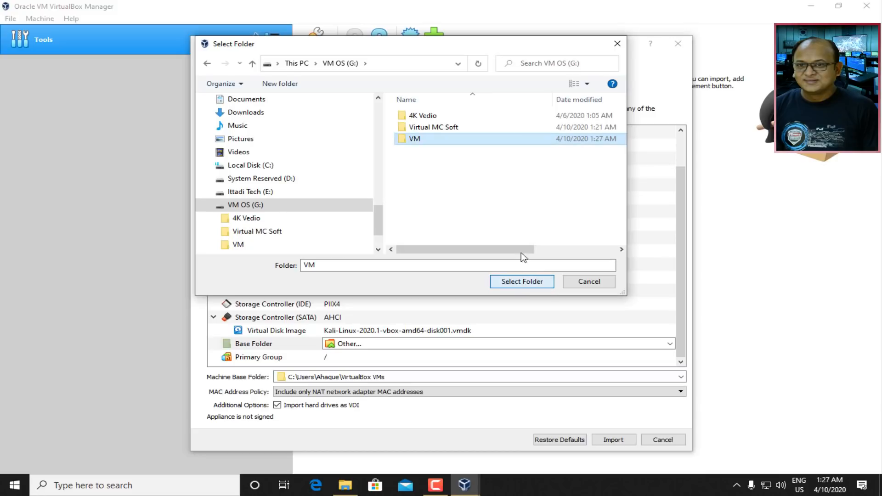
click(518, 285)
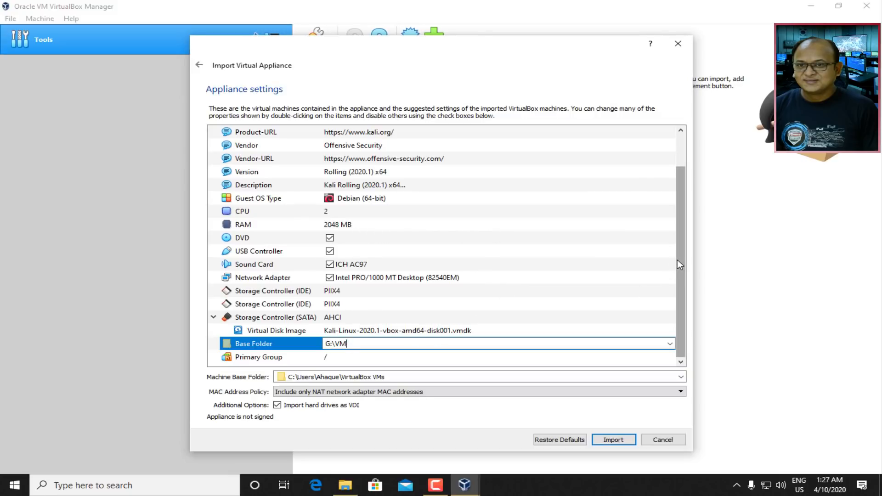
Import the Kali Linux appliance with the chosen settings and accept its software license agreement.
drag(678, 260, 678, 296)
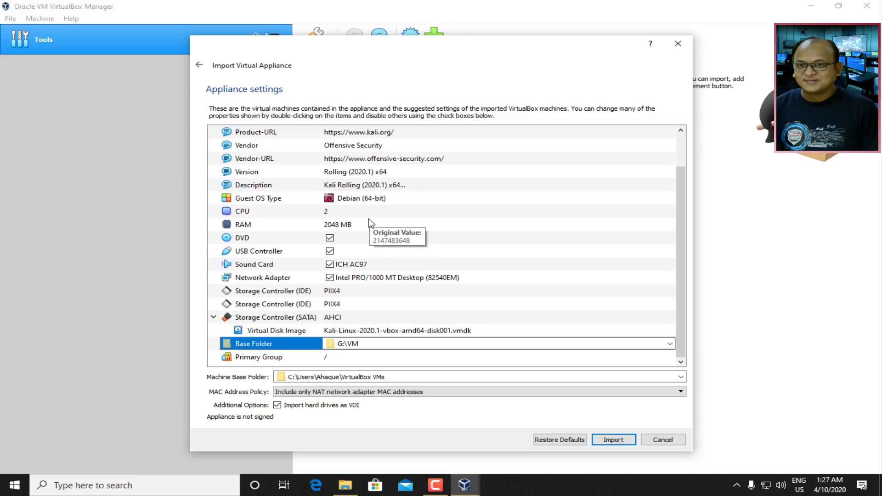
click(617, 441)
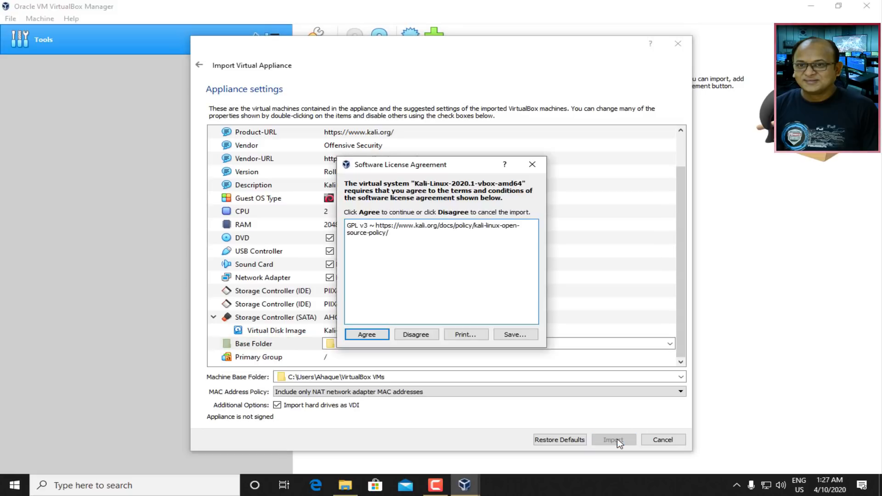
click(364, 337)
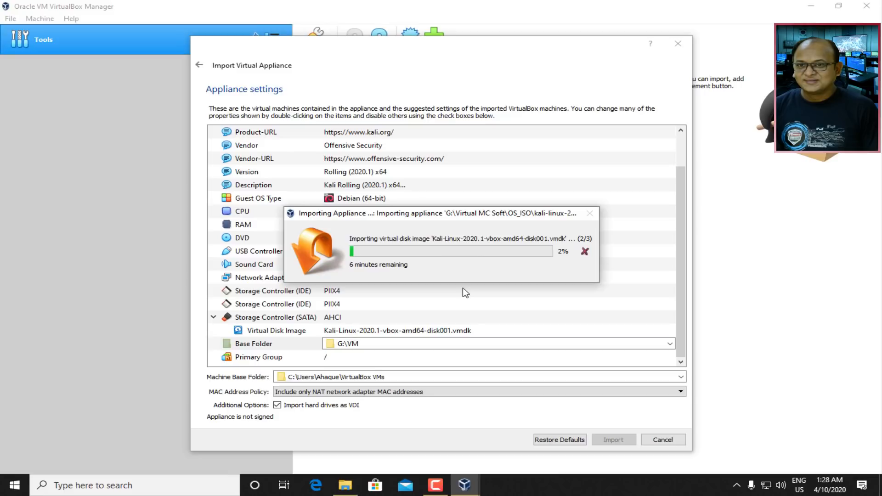
Switch to Google Chrome, go to google.com, and search for kali linux.
click(199, 490)
text(chrome)
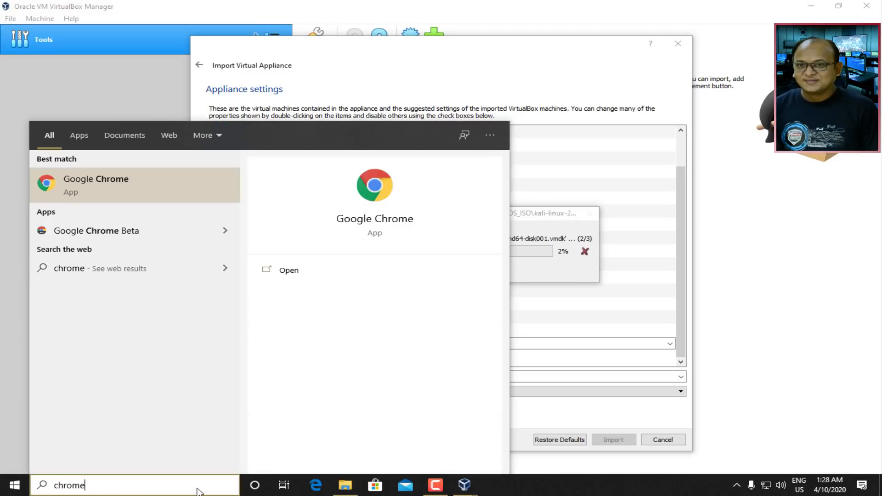
key(Return)
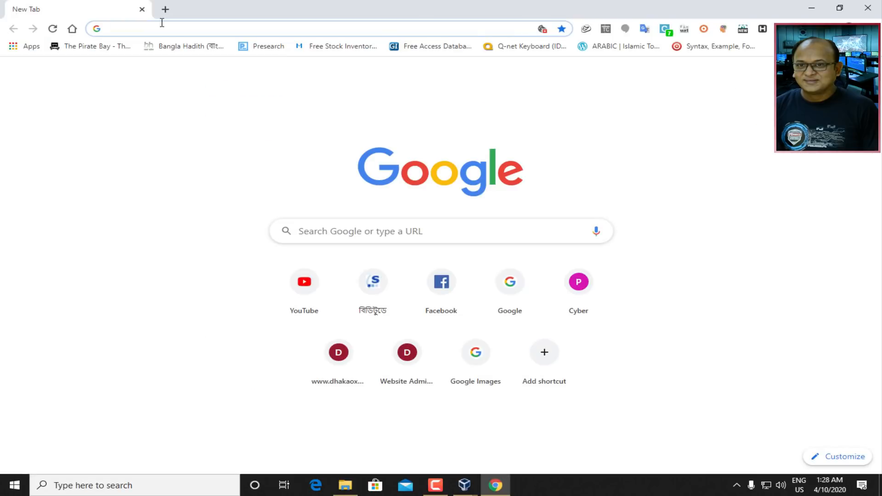
text(google.com)
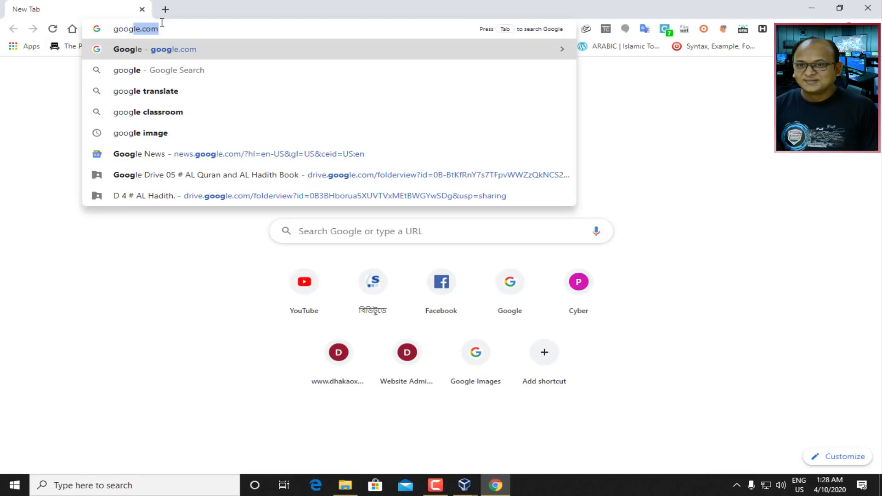
key(Return)
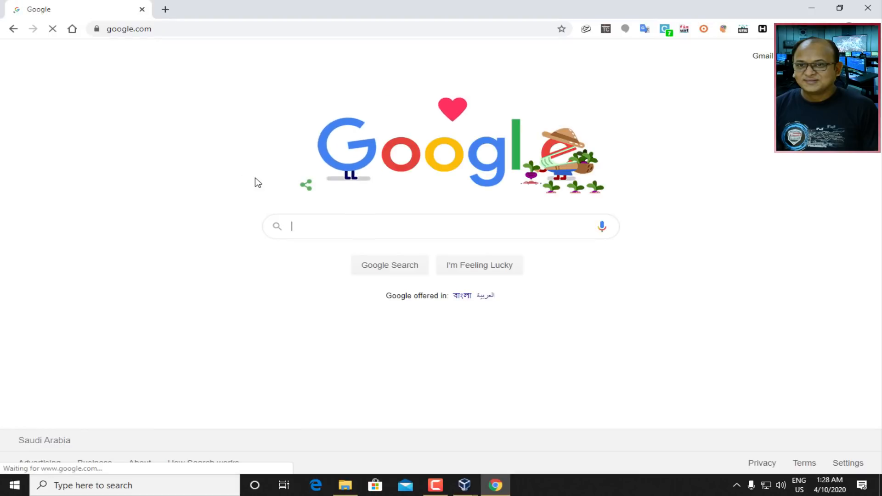
text(kali)
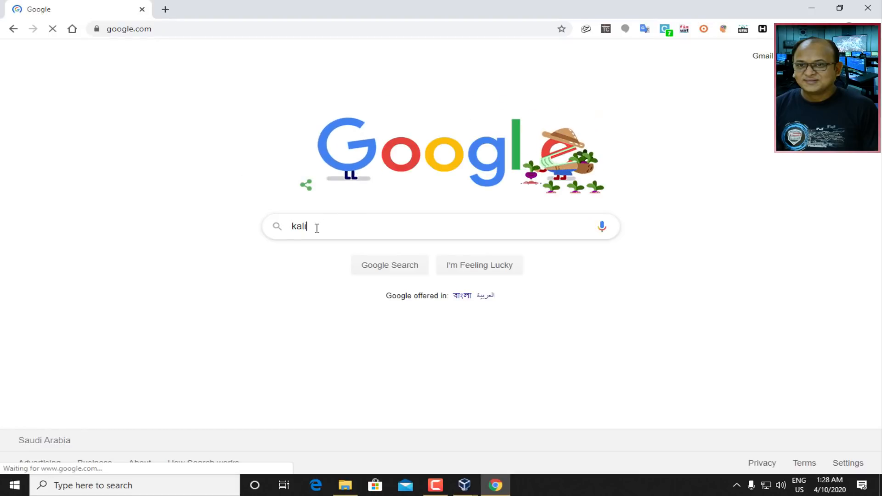
text( linux)
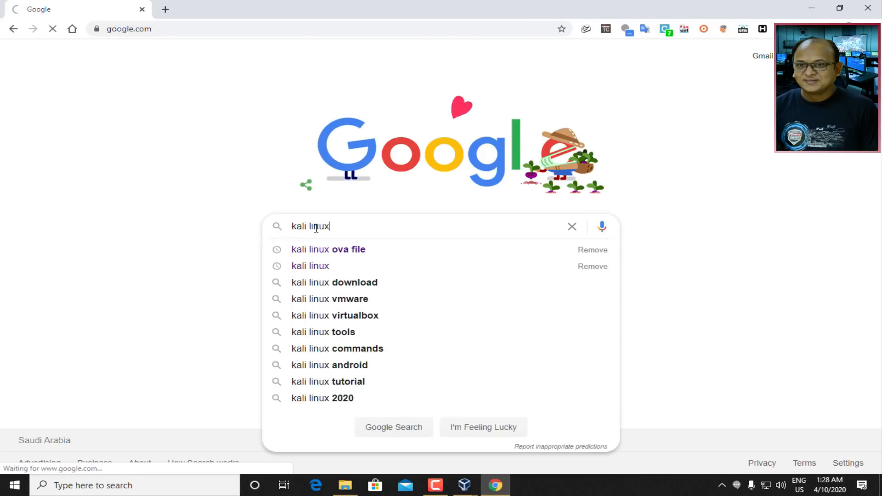
key(Return)
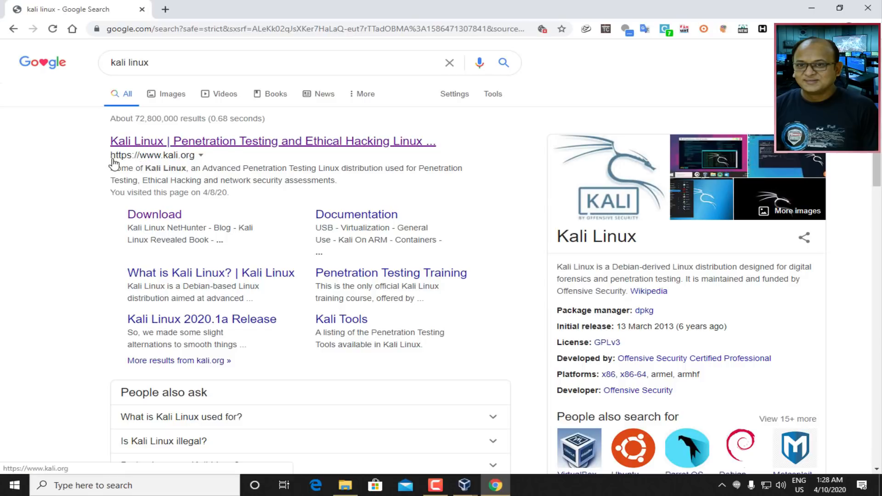
Open the Downloads page on kali.org, examine the listed Kali Linux images, and minimize the browser.
drag(103, 161, 182, 161)
click(214, 146)
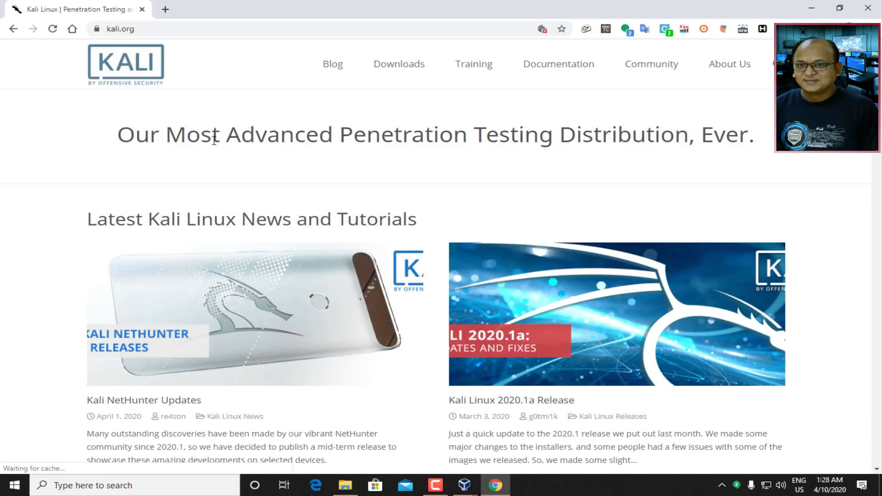
click(405, 67)
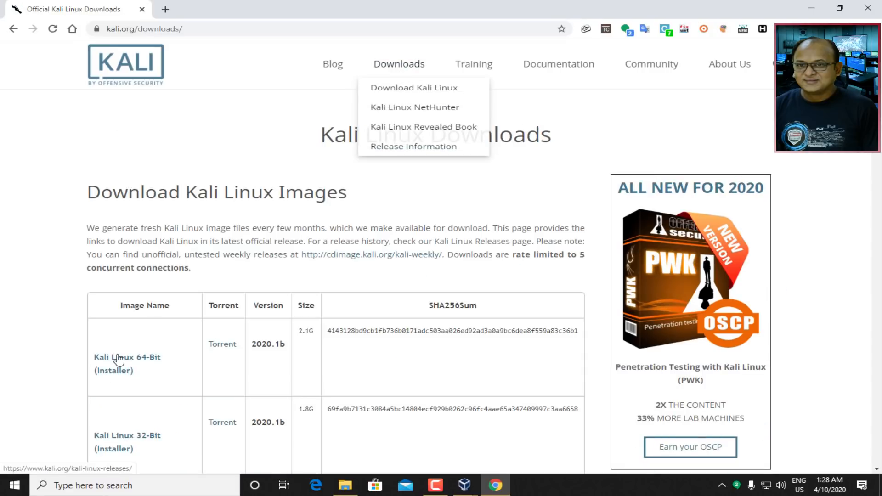
scroll(59, 382, down, 3)
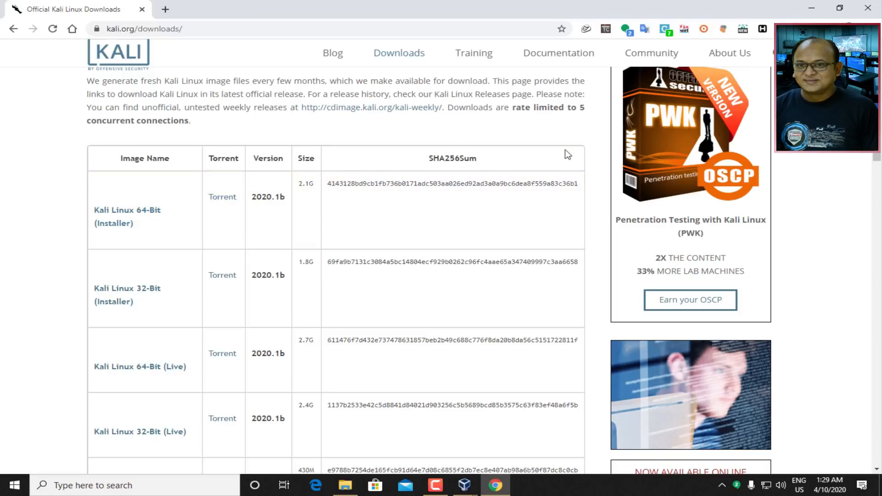
scroll(184, 309, down, 5)
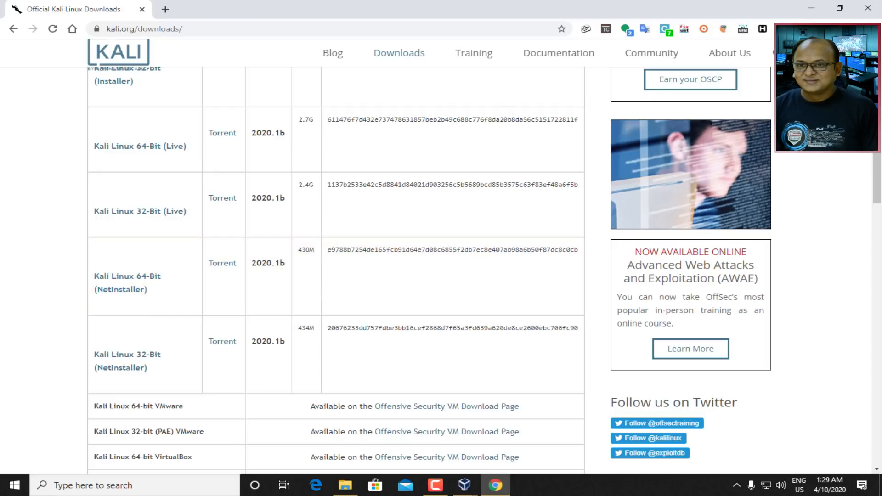
click(815, 8)
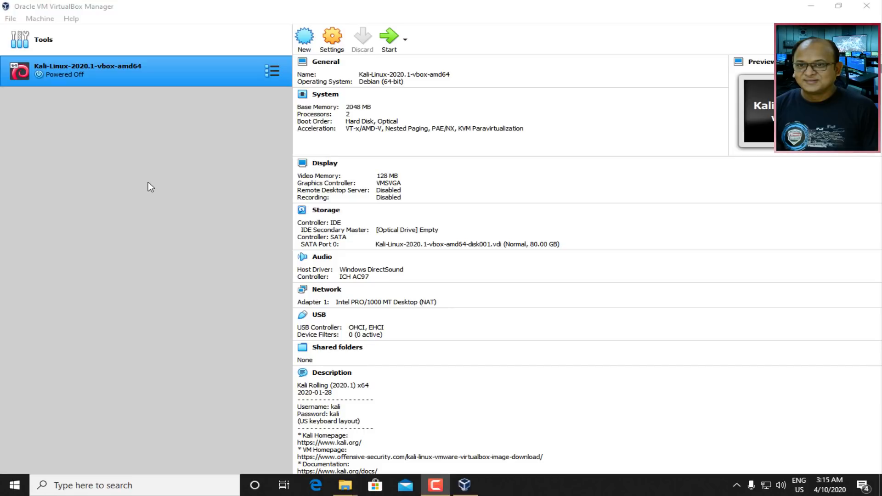
Open the Kali-Linux-2020.1-vbox-amd64 settings and examine the General section's advanced options and the login credentials in its description.
right_click(212, 70)
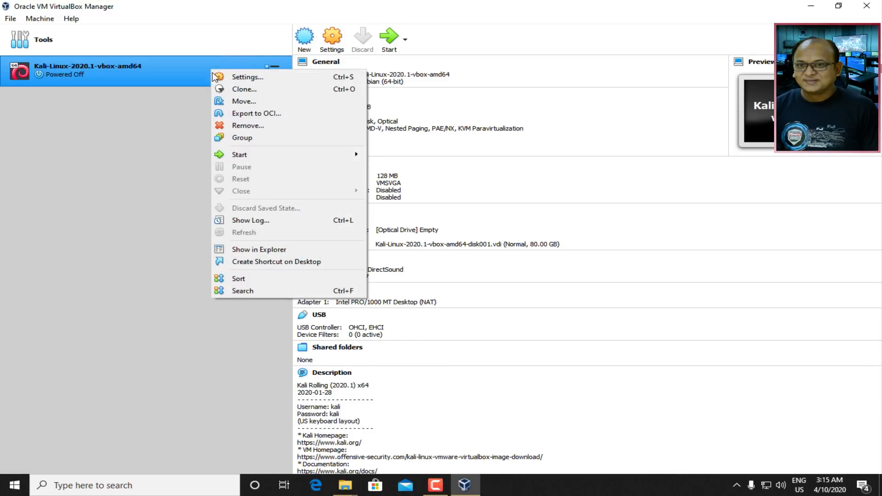
click(336, 39)
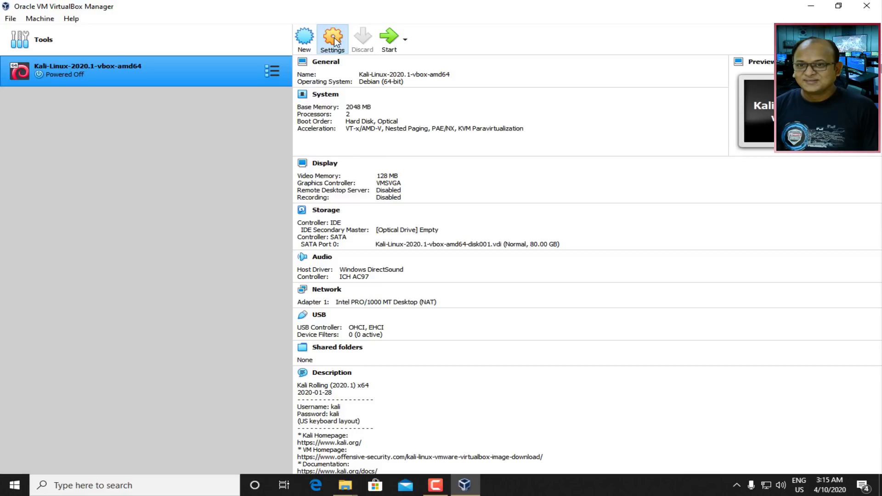
click(336, 41)
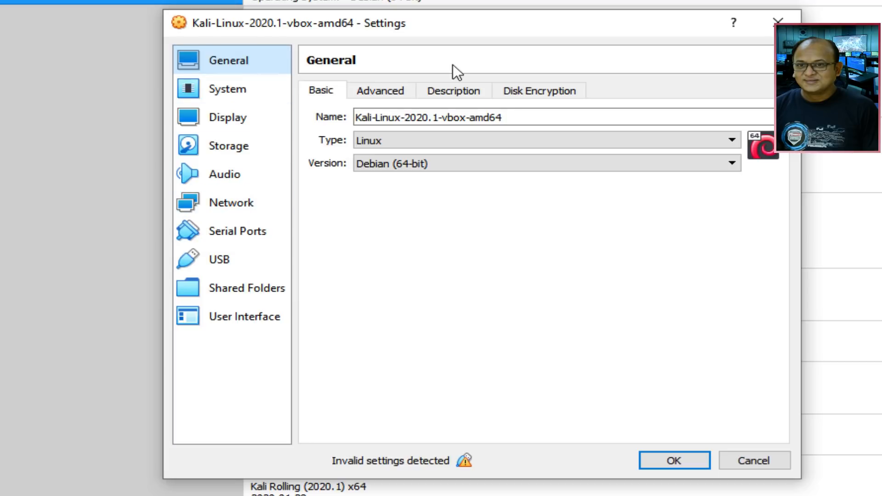
click(369, 88)
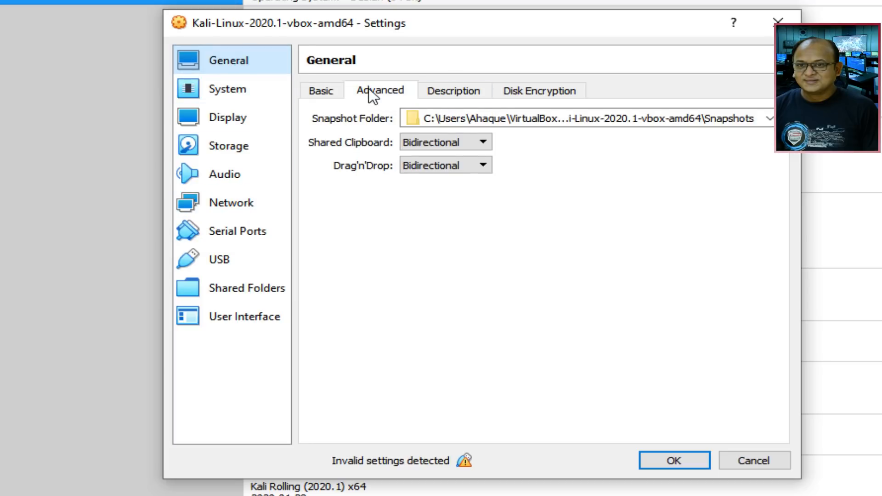
click(451, 90)
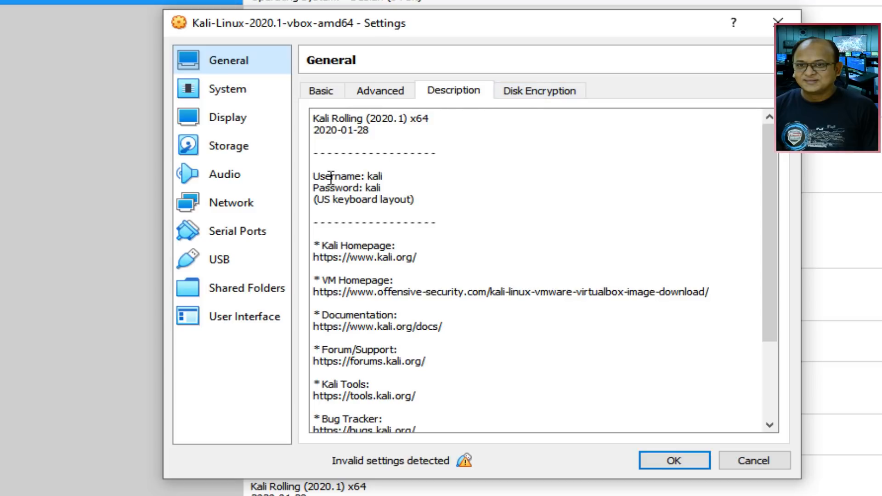
click(368, 177)
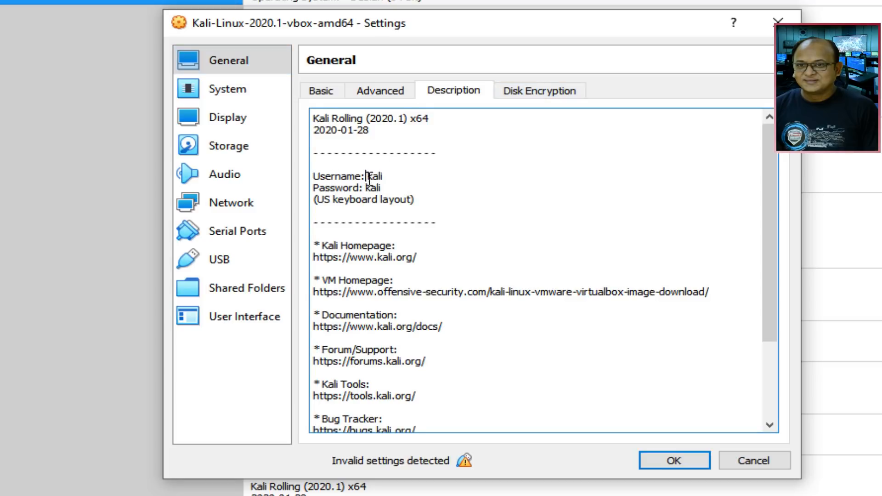
drag(368, 177, 394, 176)
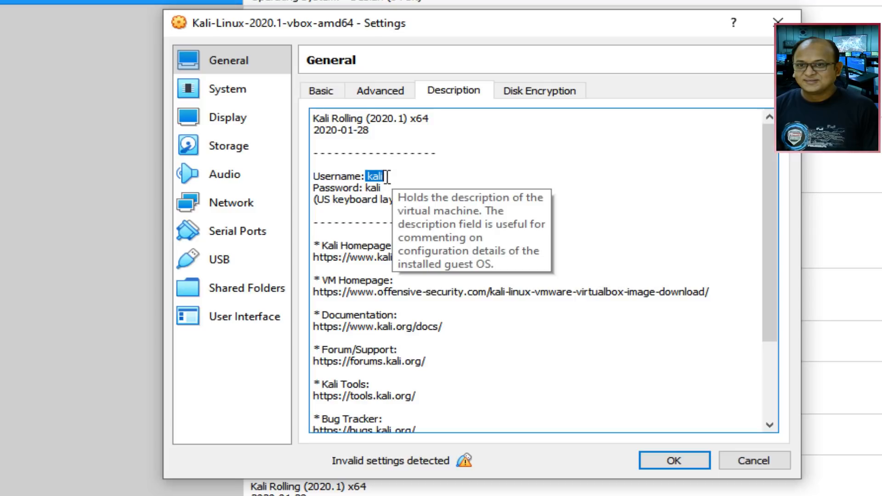
drag(364, 188, 391, 188)
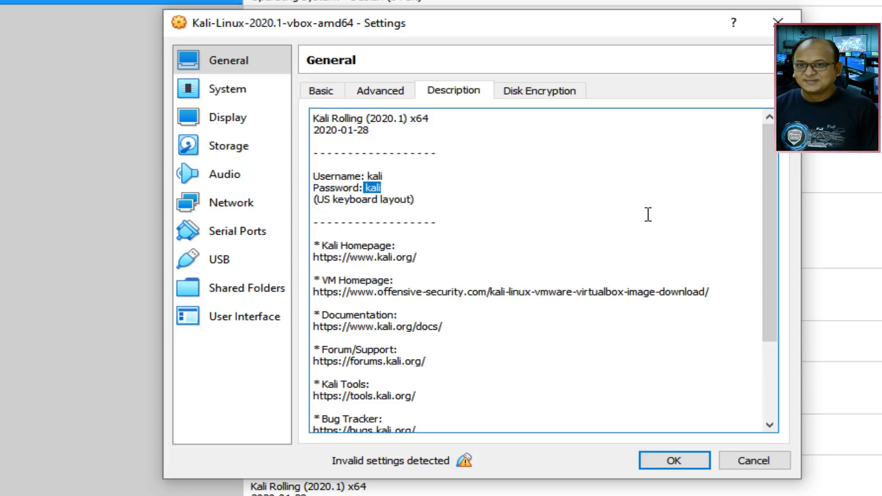
Set the Kali virtual machine's base memory to 4096 MB and its processor count to 3.
click(228, 90)
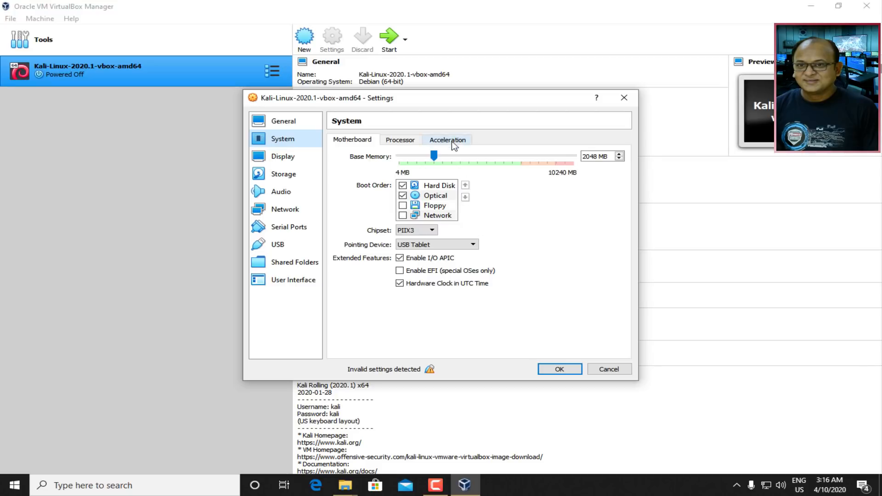
click(435, 158)
drag(460, 156, 472, 158)
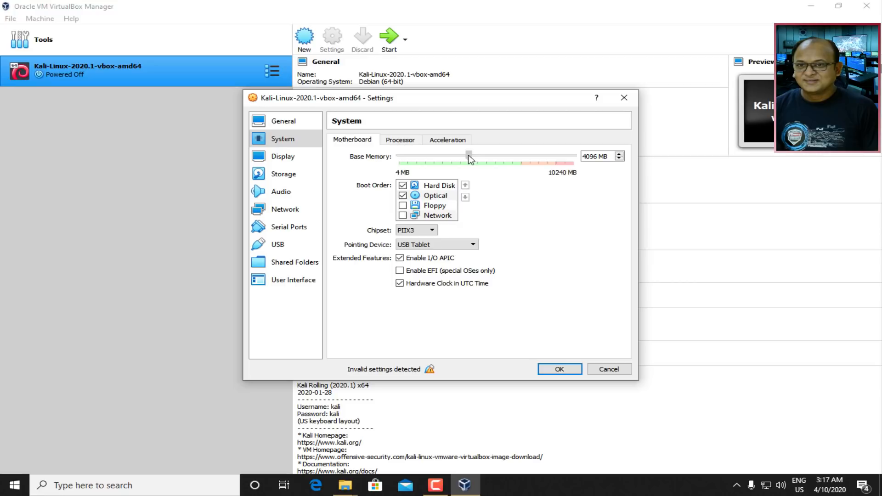
drag(468, 156, 467, 157)
click(399, 140)
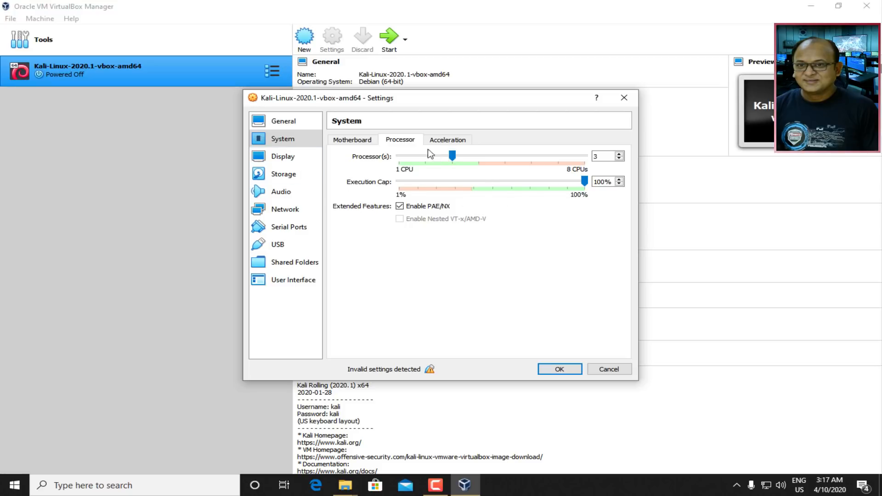
click(447, 141)
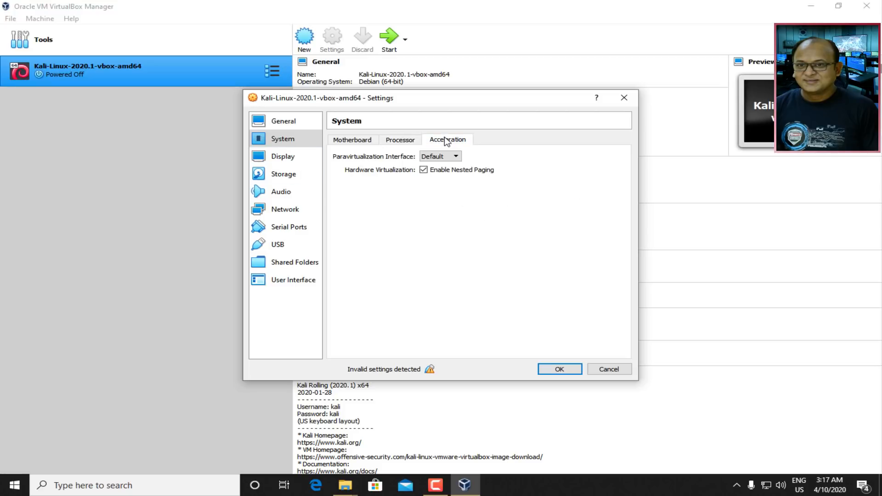
Set the USB controller to USB 1.1 (OHCI) and check the attachment options for network Adapter 1, keeping NAT.
click(291, 159)
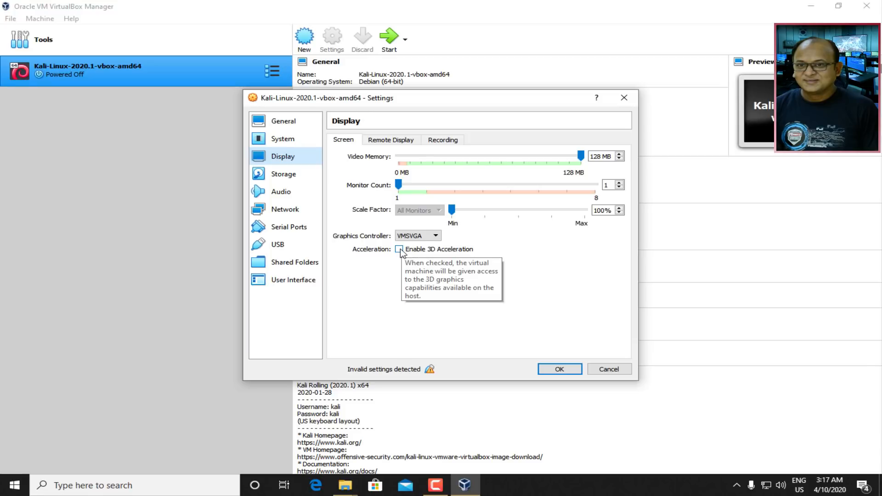
click(281, 248)
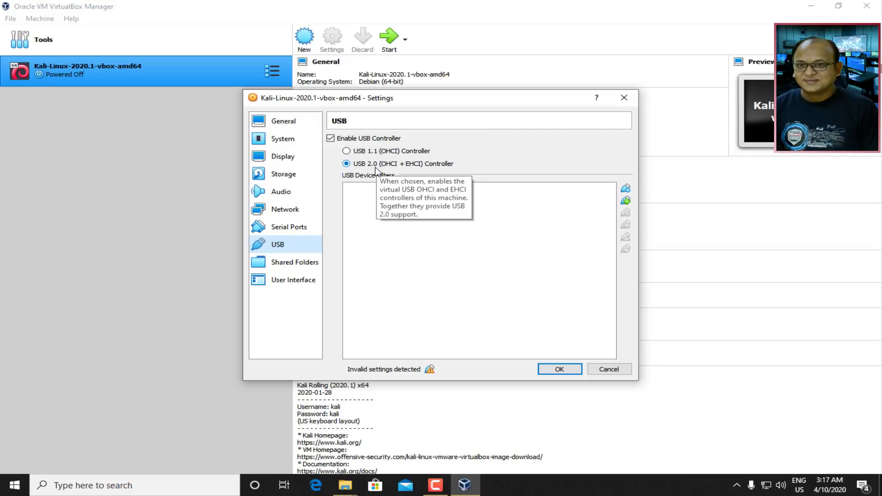
click(359, 153)
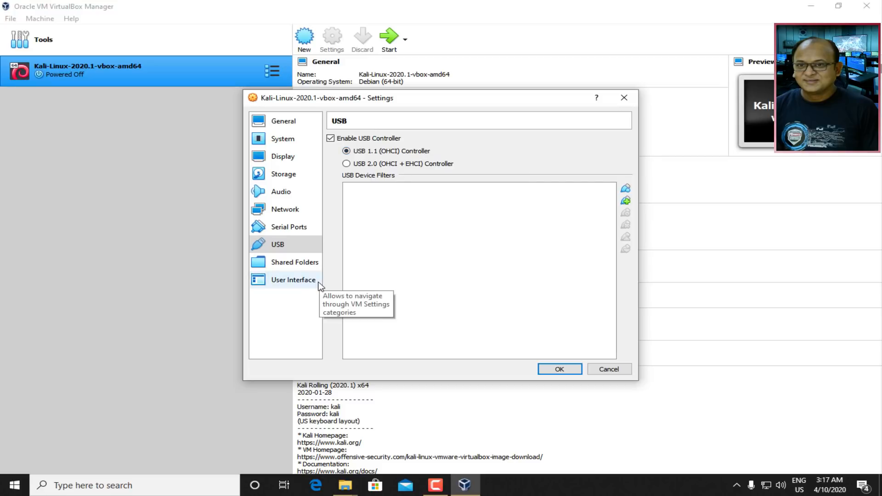
click(289, 212)
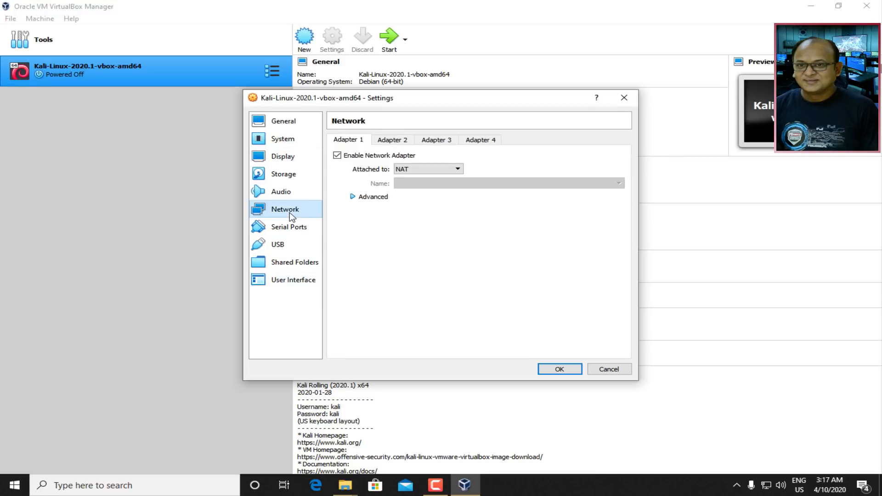
click(458, 169)
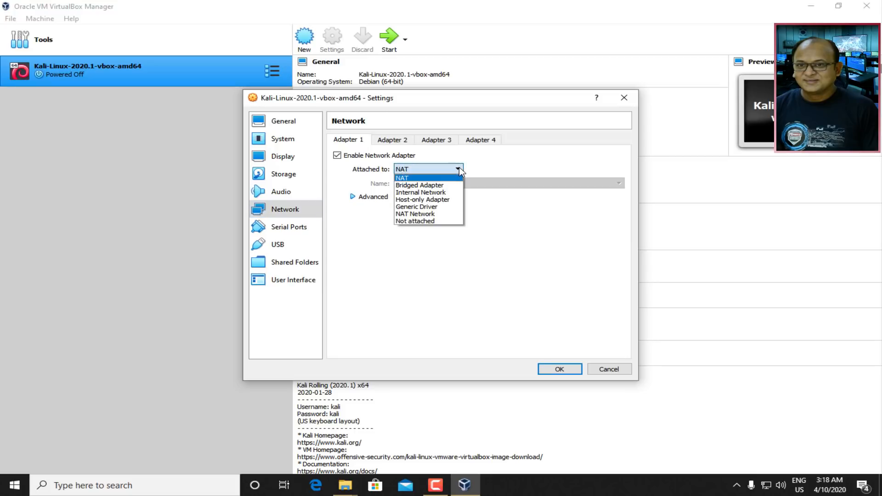
click(459, 169)
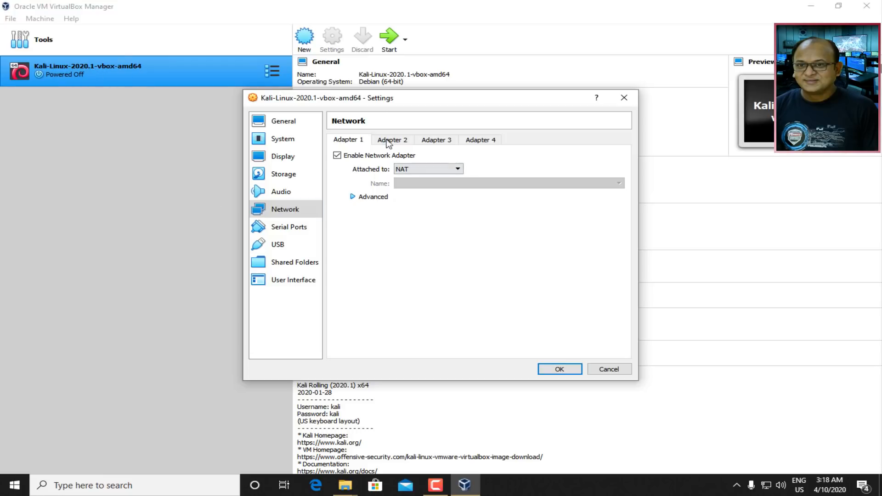
Save the virtual machine settings and start Kali-Linux-2020.1-vbox-amd64.
click(559, 370)
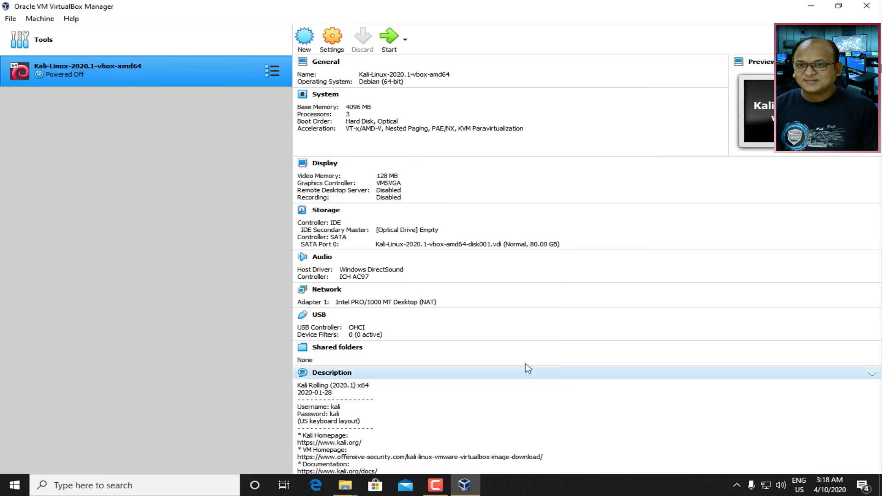
click(390, 45)
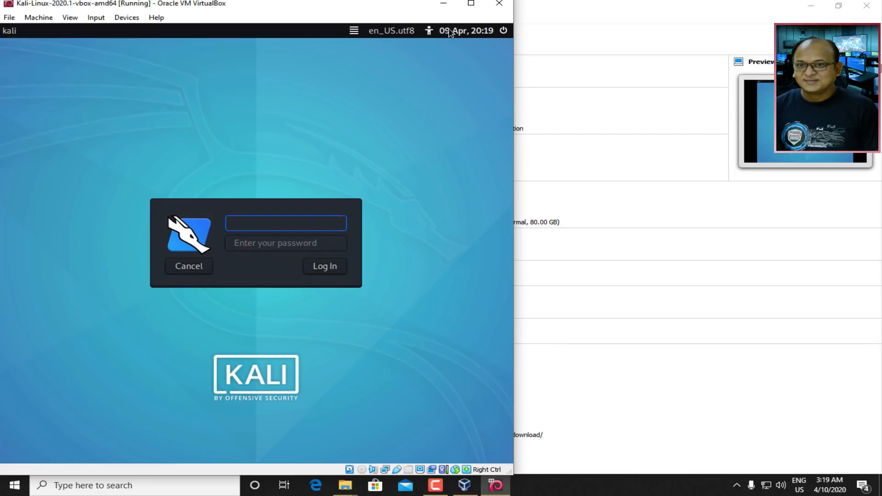
Maximize the Kali virtual machine window and log in with the account username and password.
click(471, 4)
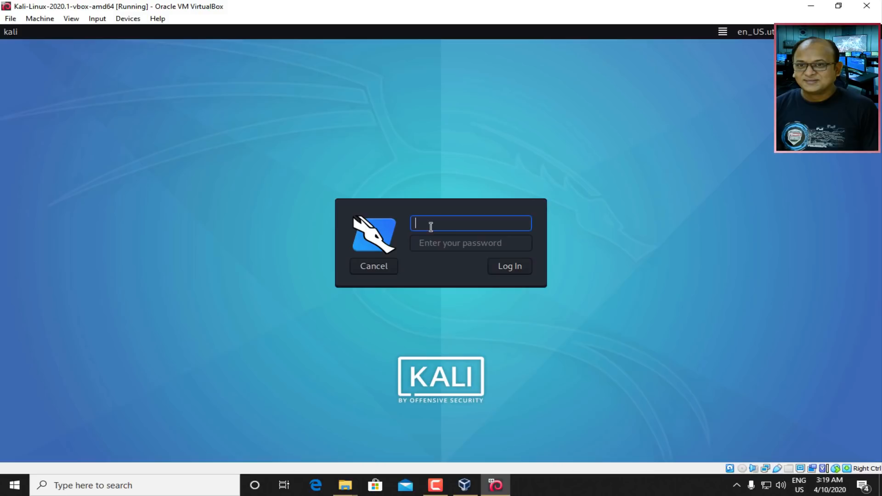
text(kali)
key(Tab)
text(kali)
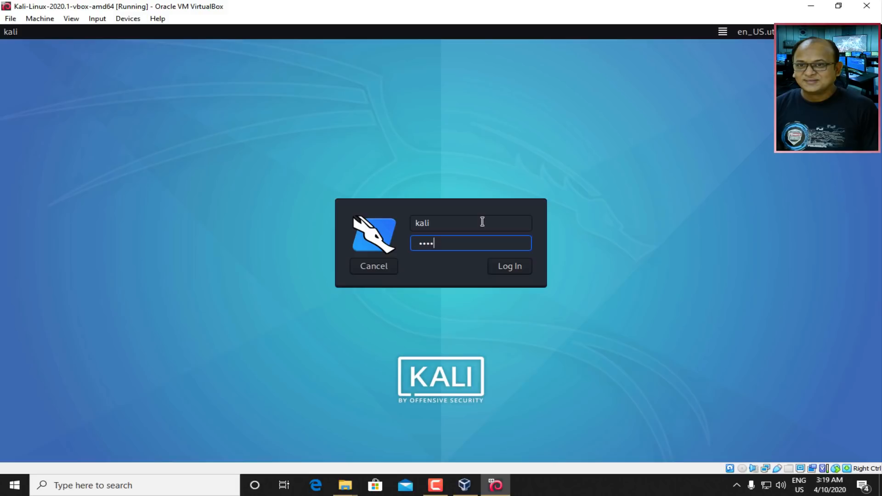
click(510, 270)
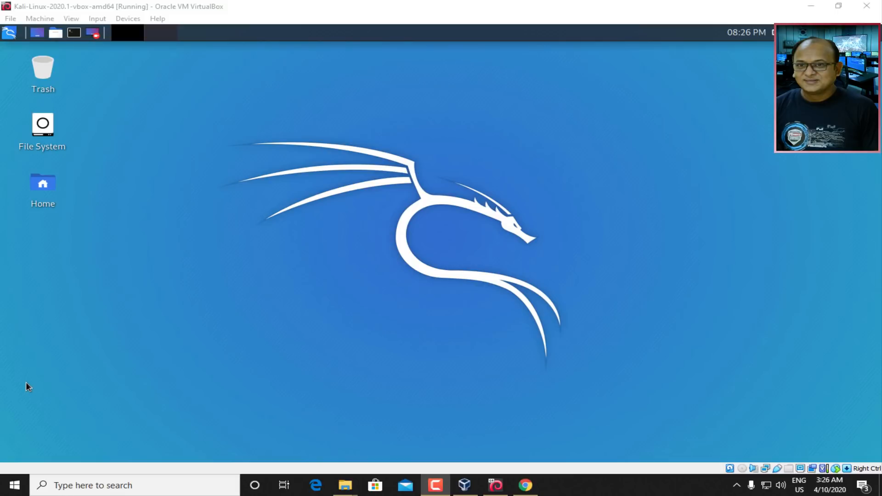
click(16, 487)
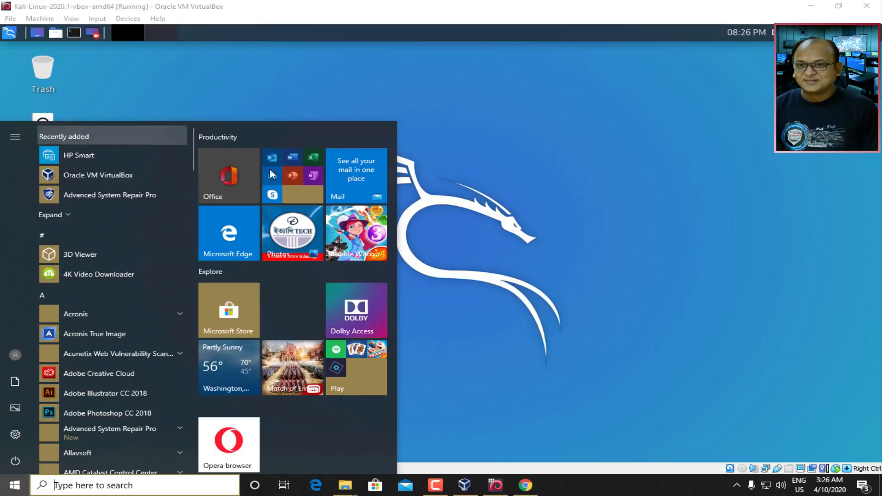
click(645, 214)
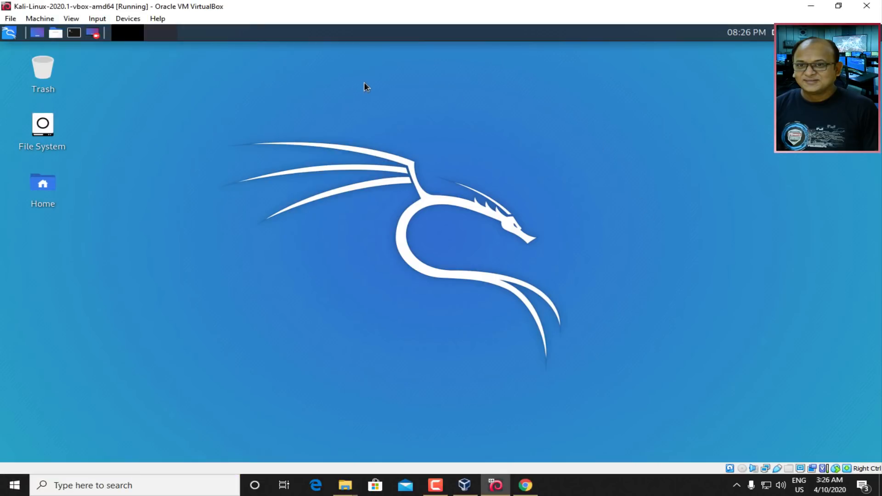
Examine Kali's Information Gathering applications, expanding the DNS Analysis, Live Host Identification and OSINT Analysis groups.
click(8, 34)
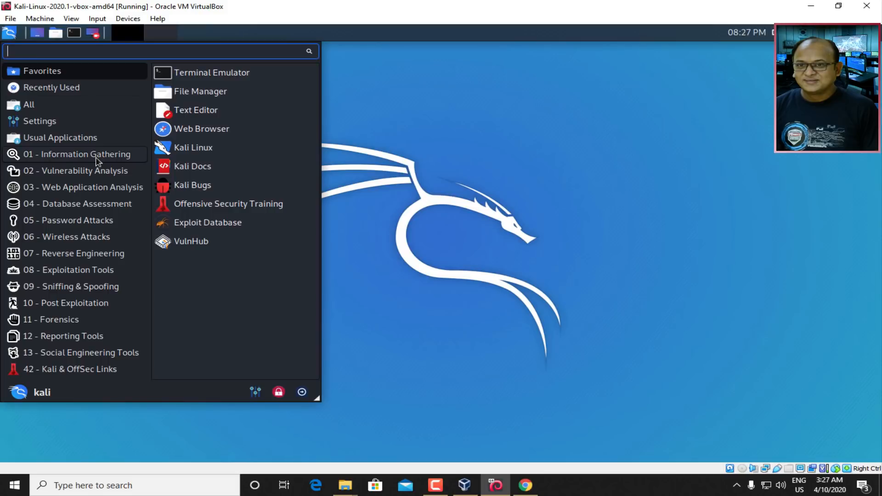
click(63, 159)
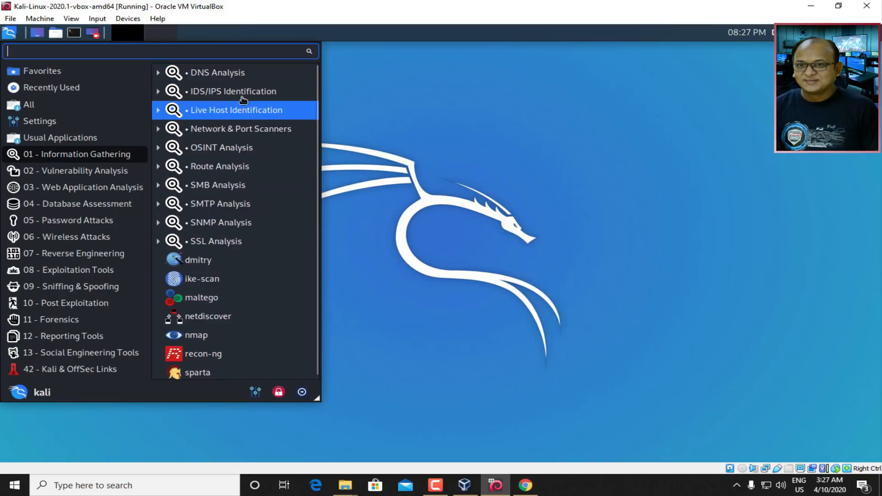
click(249, 76)
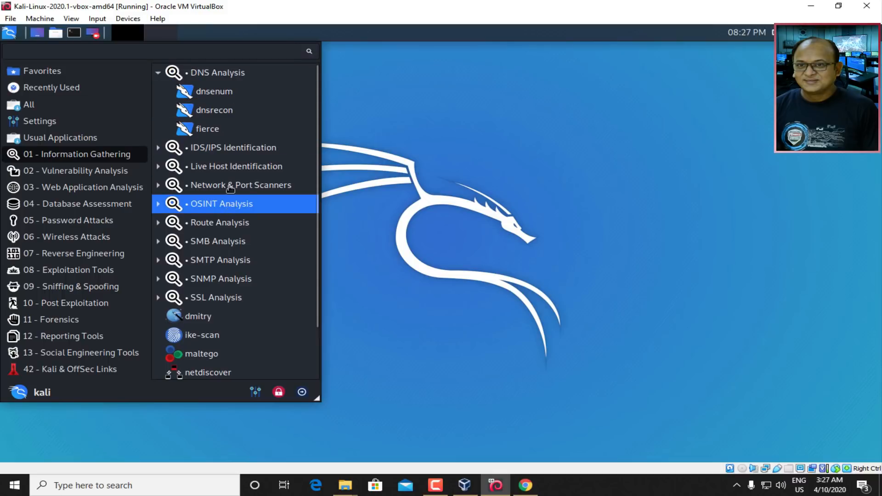
click(234, 167)
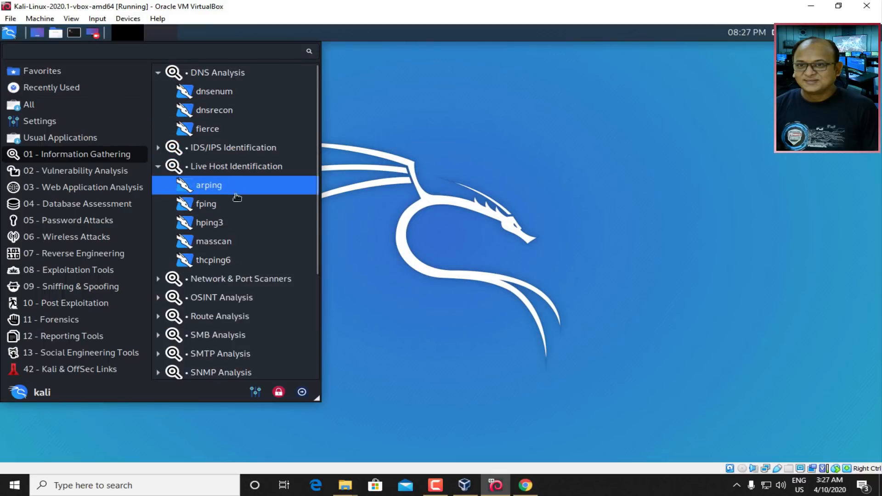
click(239, 304)
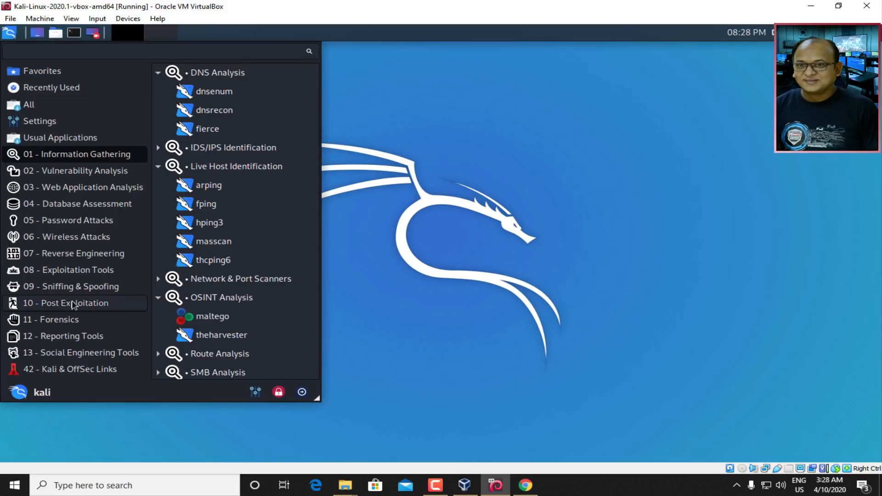
click(428, 243)
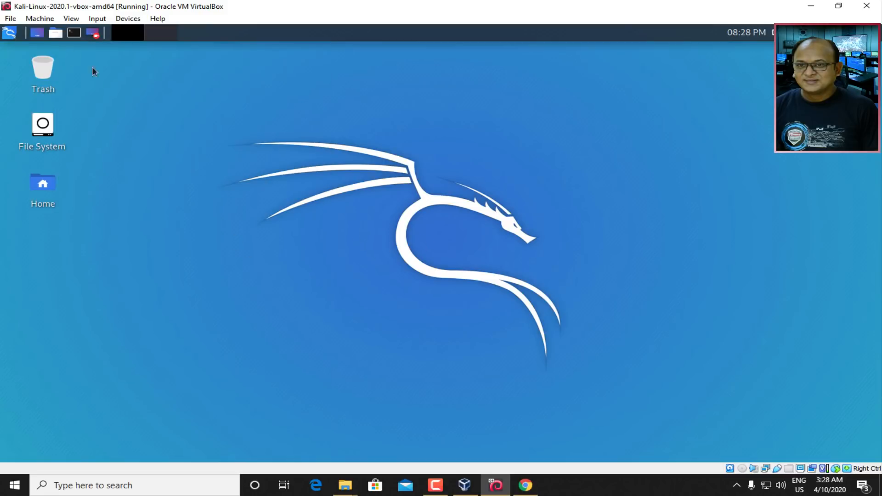
Open a terminal in Kali and check the current user with whoami.
click(74, 33)
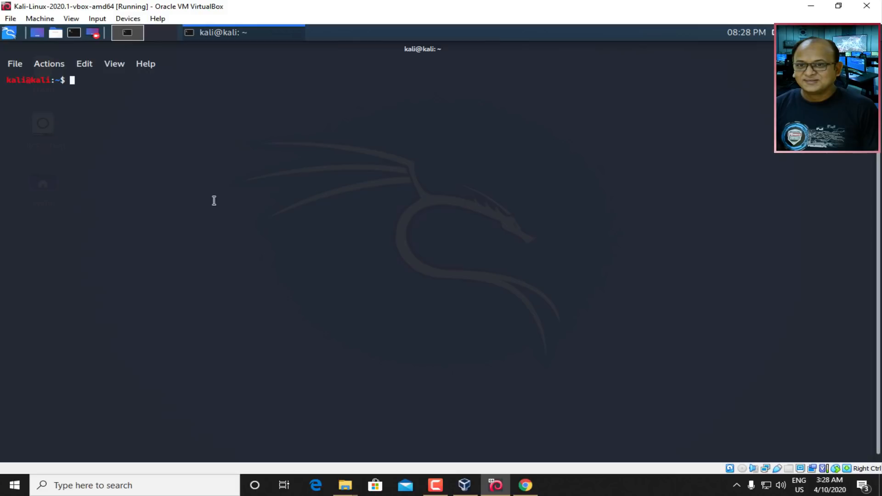
text(whoami)
key(Return)
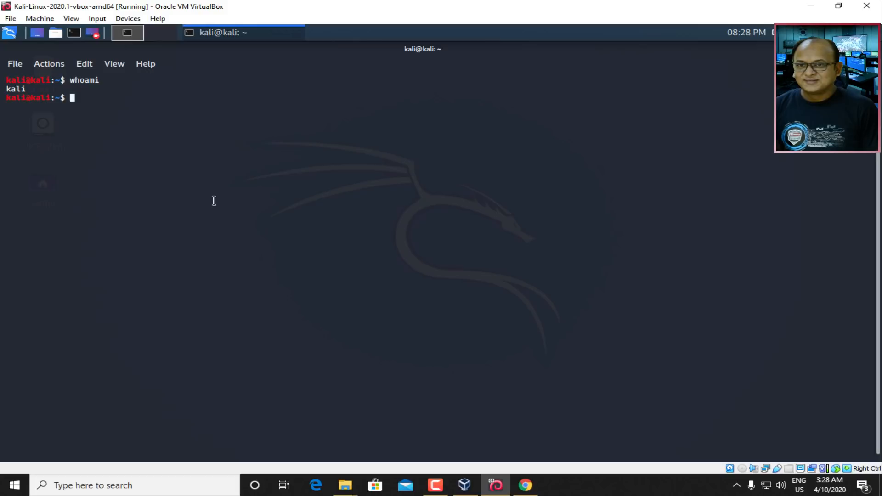
List the network interfaces with ip addr and highlight the loopback and eth0 names and their inet addresses.
text(ip addr)
key(Return)
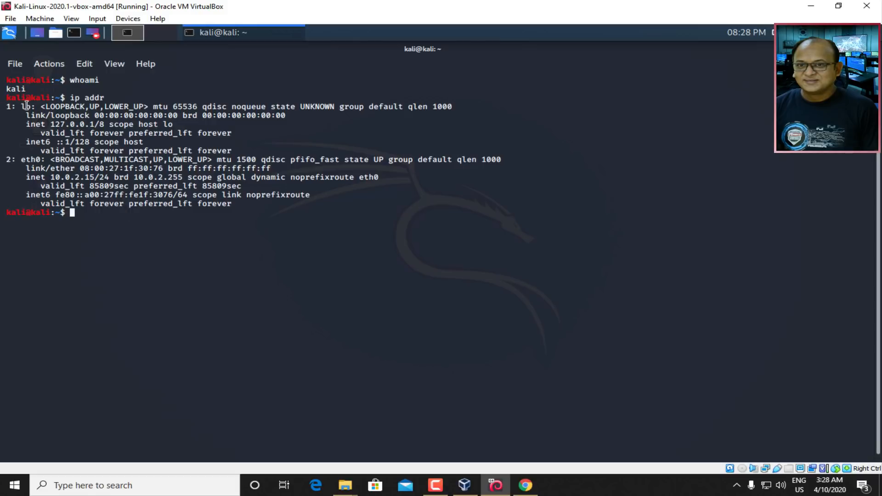
drag(21, 106, 90, 106)
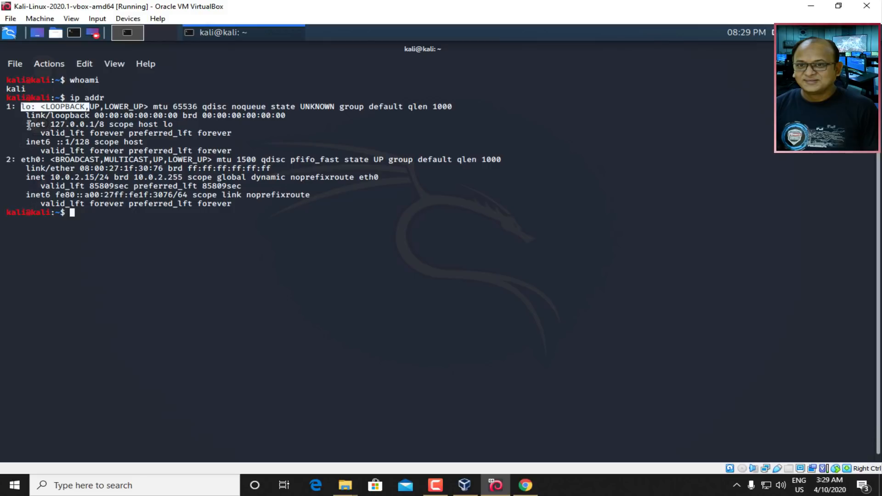
drag(26, 125, 99, 124)
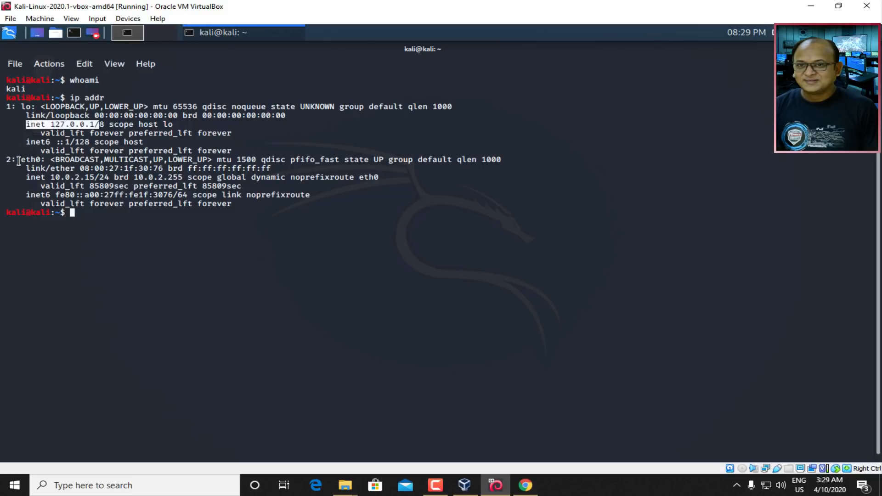
drag(20, 159, 38, 160)
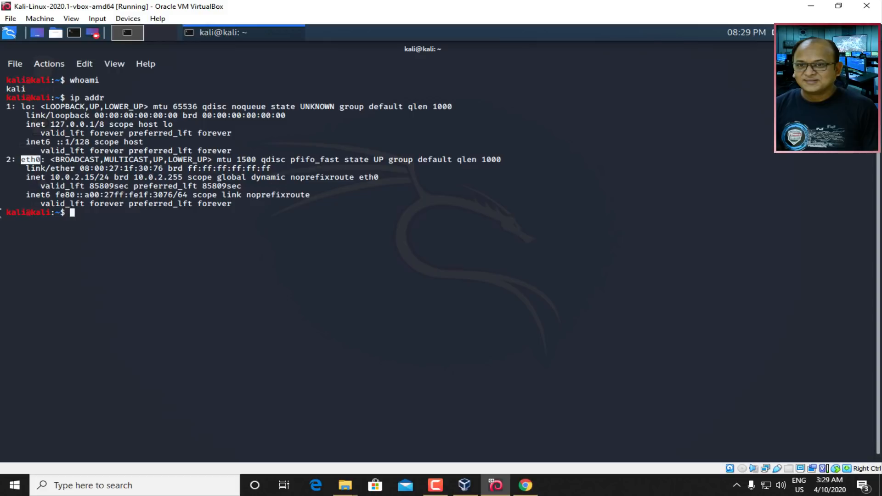
drag(52, 177, 95, 178)
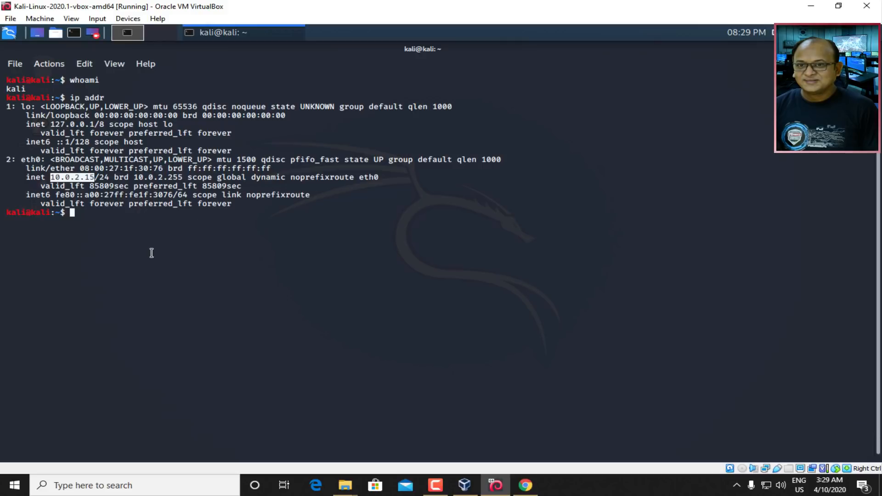
Clear the terminal output and close the terminal session with exit.
text(clear)
key(Return)
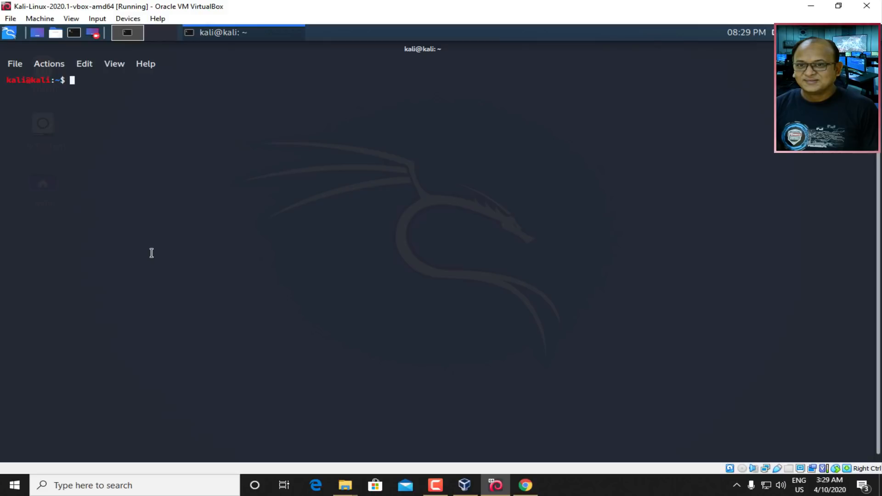
text(exit)
key(Return)
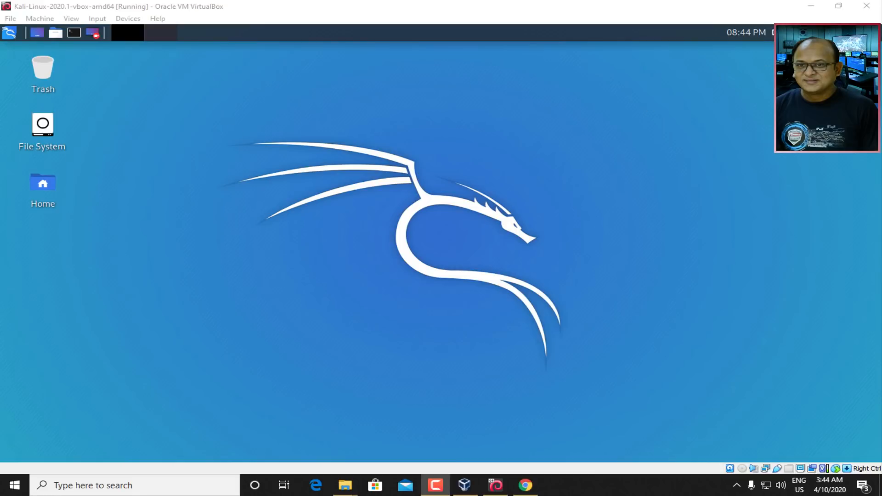
Shut down the running Kali virtual machine from its desktop session.
click(873, 33)
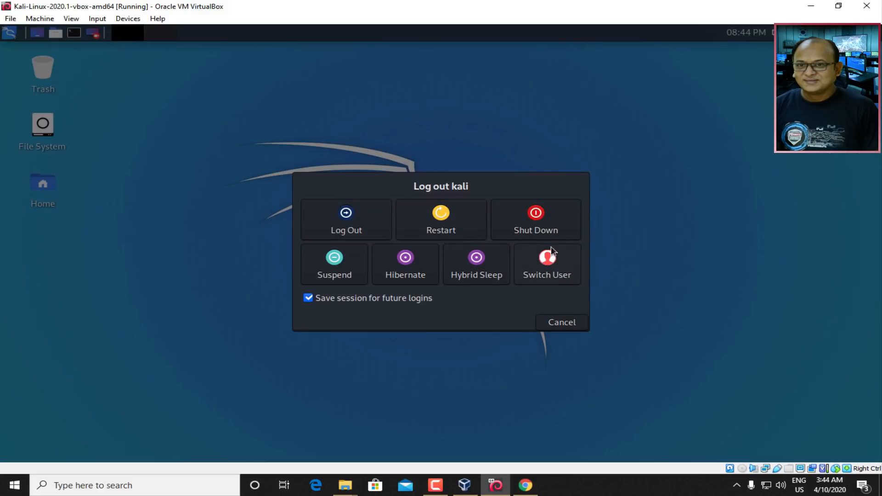
click(550, 221)
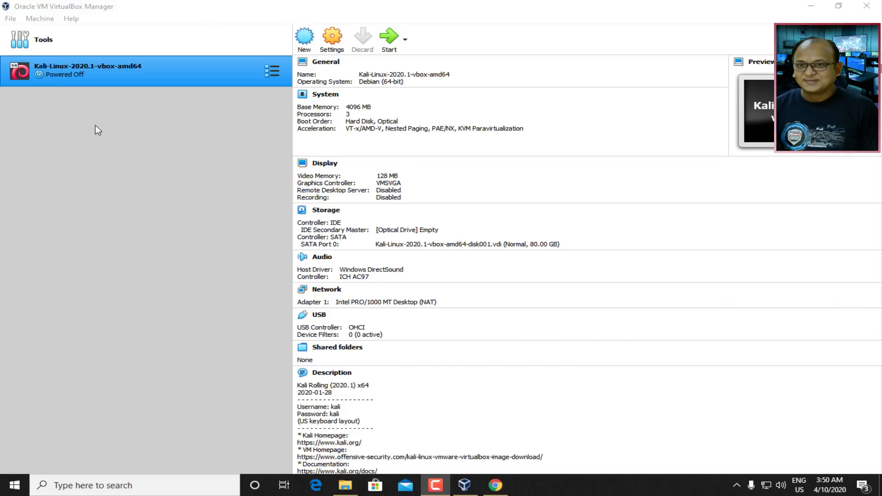
Start creating a new virtual machine in VirtualBox Manager and name it Windows_10.
click(304, 36)
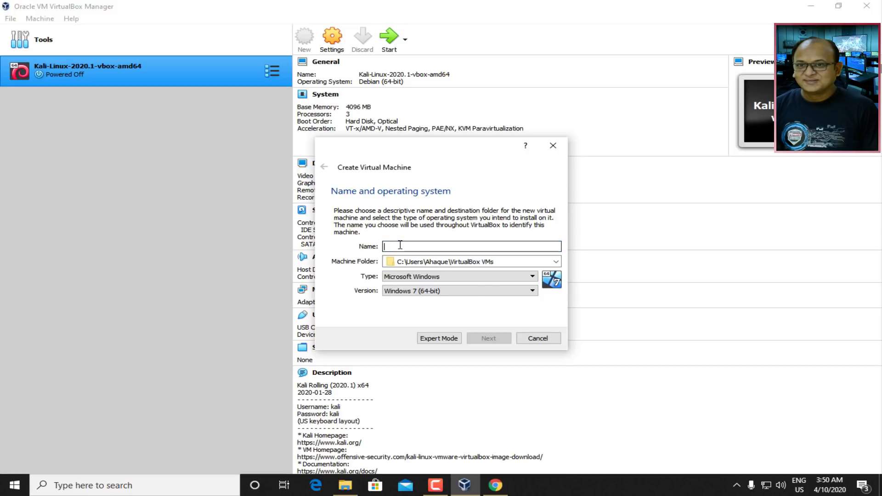
text(Windows )
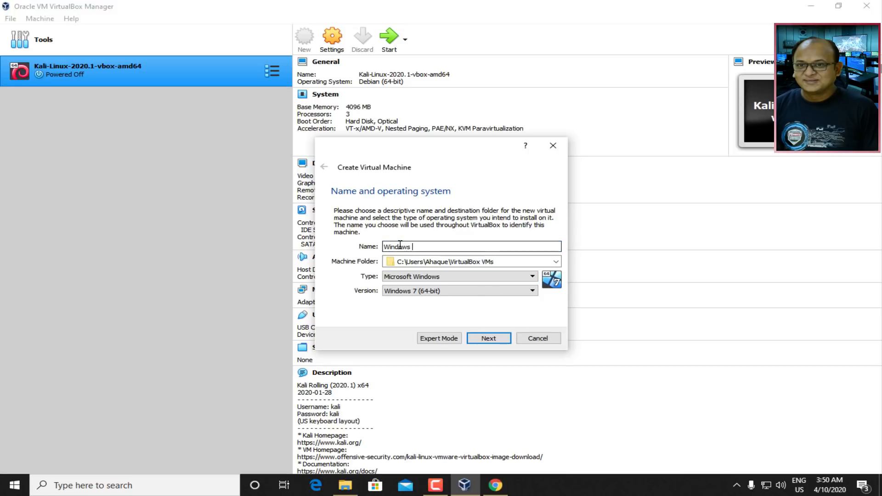
text(_10)
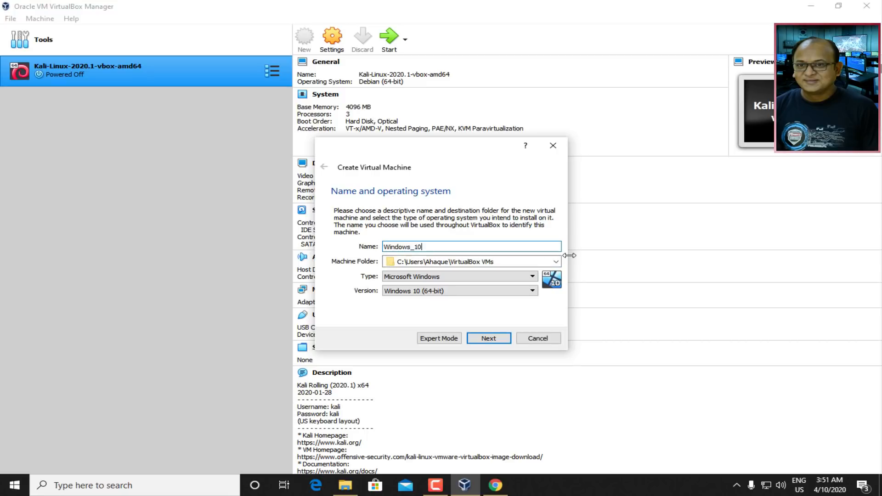
Set the new machine's folder to G:\VM and accept Microsoft Windows, Windows 10 (64-bit) as its operating system.
click(556, 262)
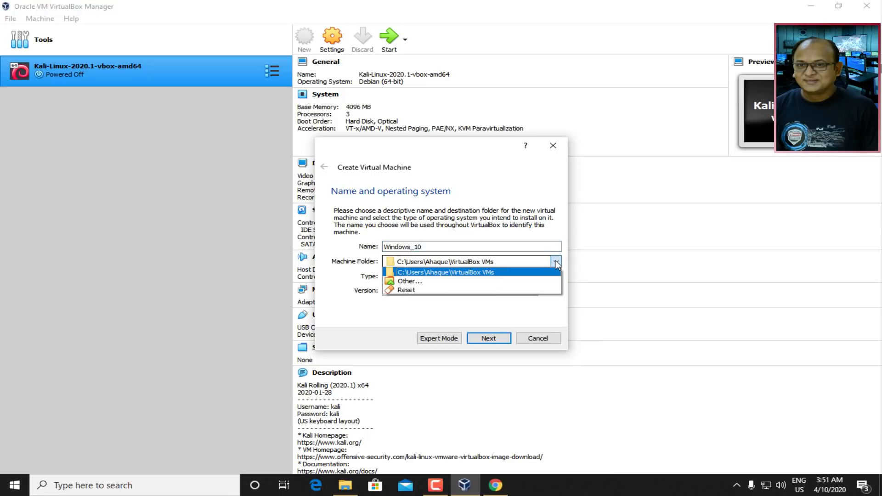
click(444, 281)
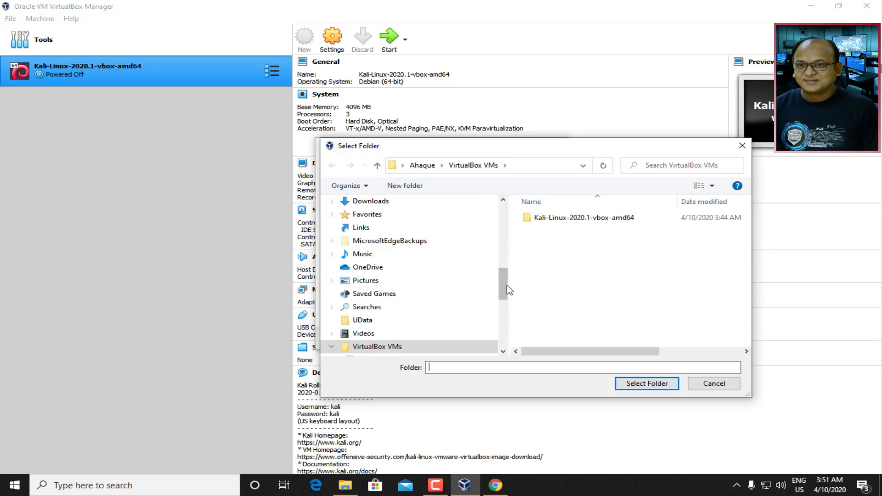
drag(509, 281, 503, 328)
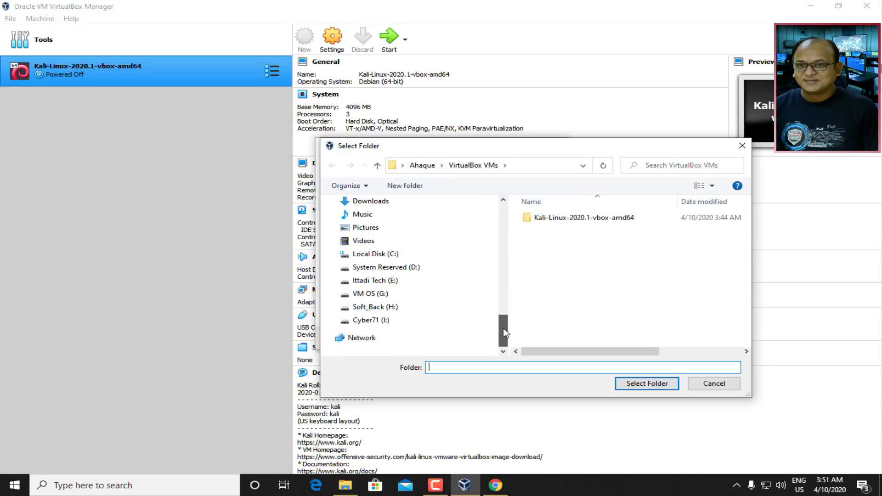
click(366, 296)
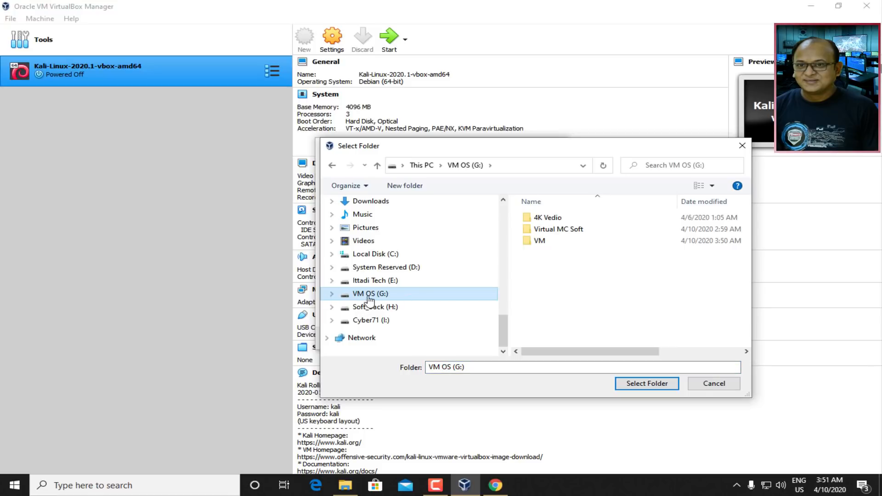
click(538, 241)
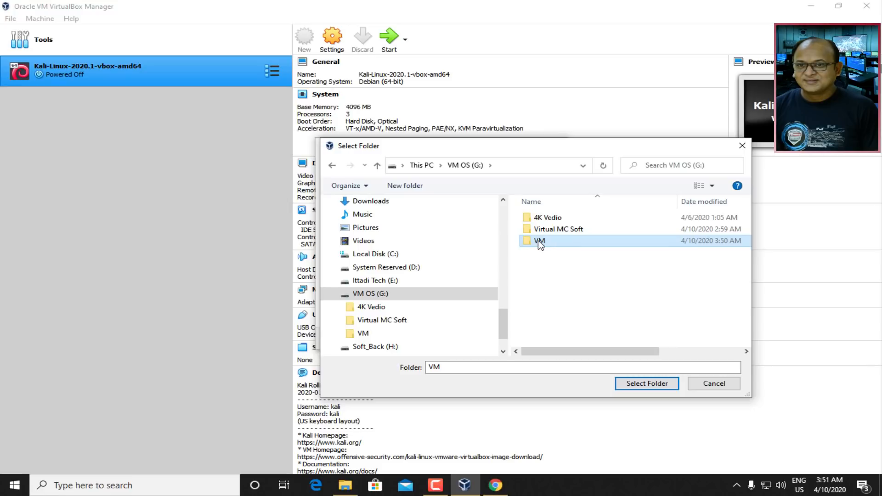
click(639, 384)
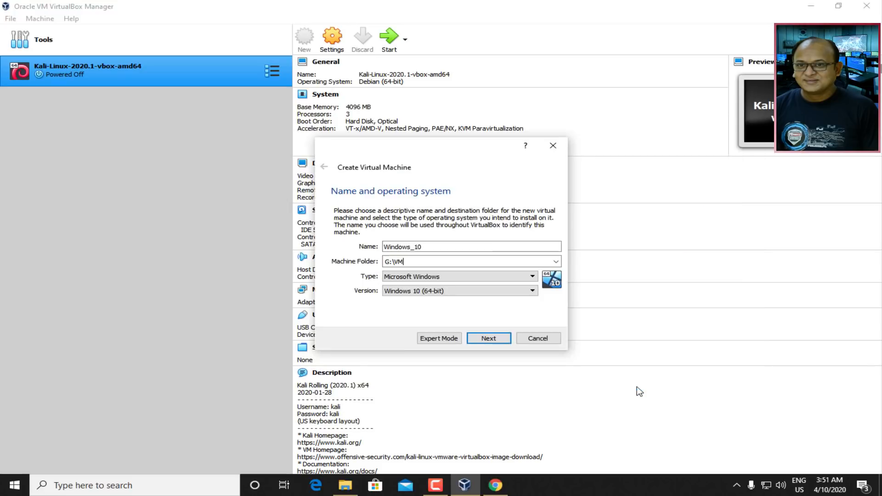
click(486, 340)
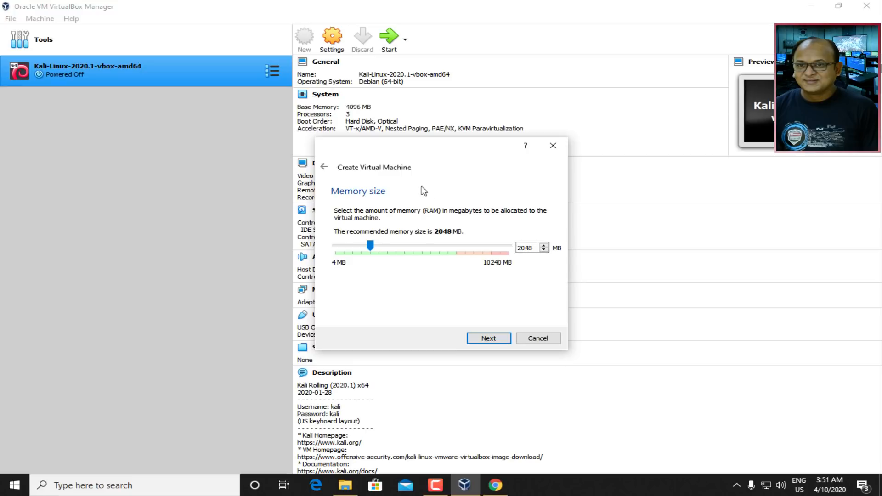
Raise the Windows_10 machine's memory size above the recommended amount and accept it.
drag(371, 246, 405, 247)
click(480, 343)
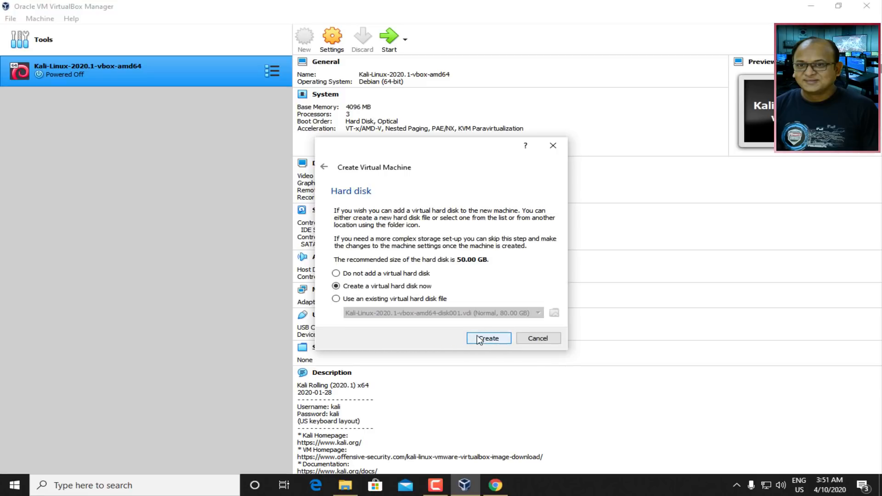
Create a 50.00 GB VDI virtual hard disk for the new machine at G:\VM\Windows_10\Windows_10.vdi.
click(482, 342)
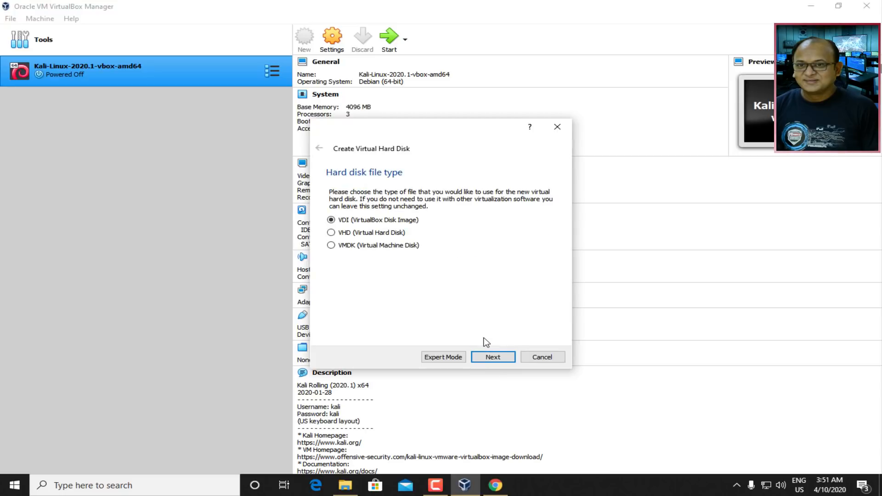
click(495, 358)
click(496, 356)
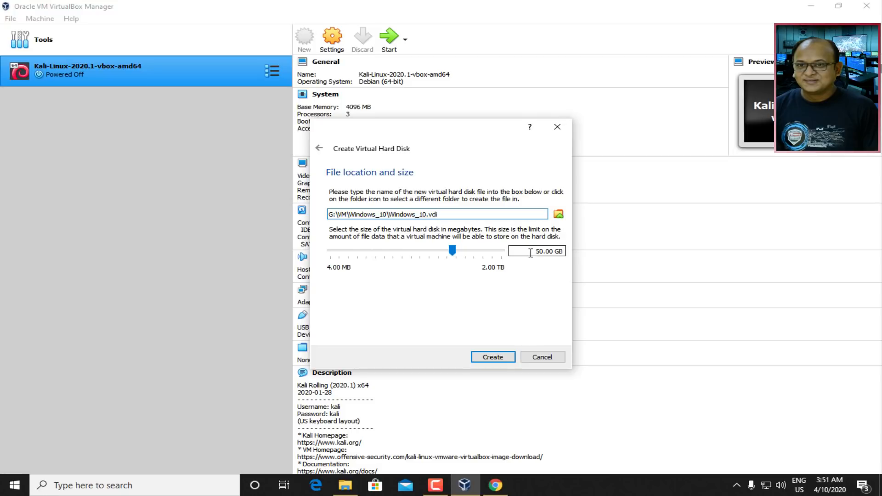
drag(533, 252, 570, 252)
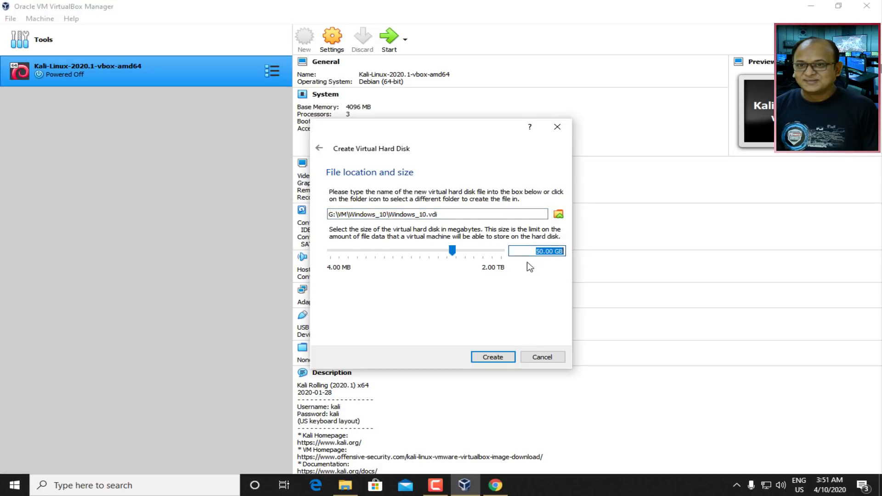
click(492, 358)
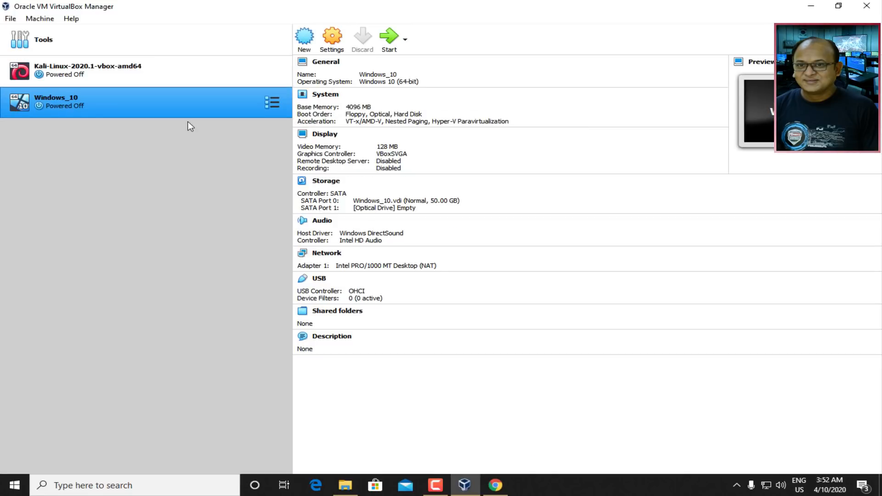
Review the Windows_10 machine's general settings and remove Floppy from its boot order.
right_click(215, 98)
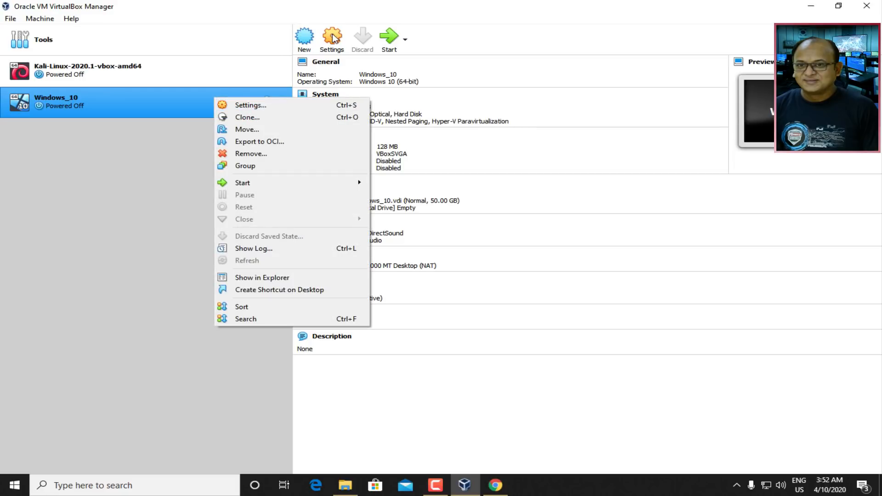
click(249, 107)
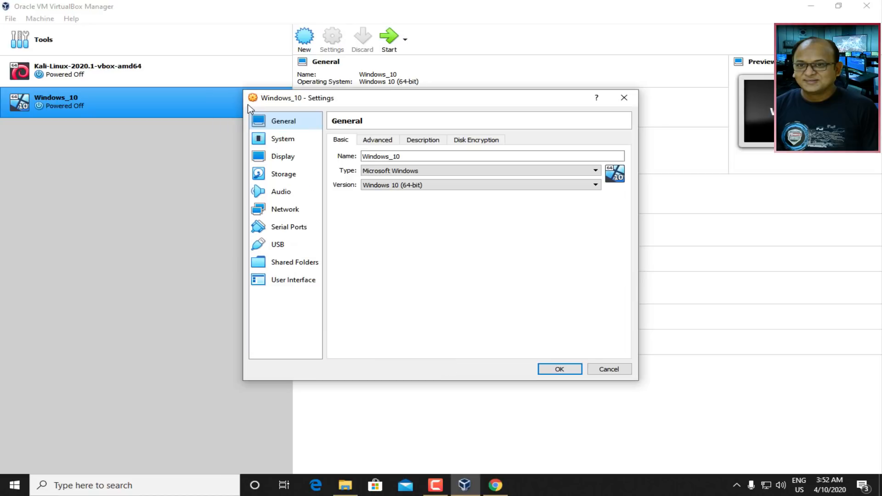
click(373, 140)
click(419, 141)
click(473, 140)
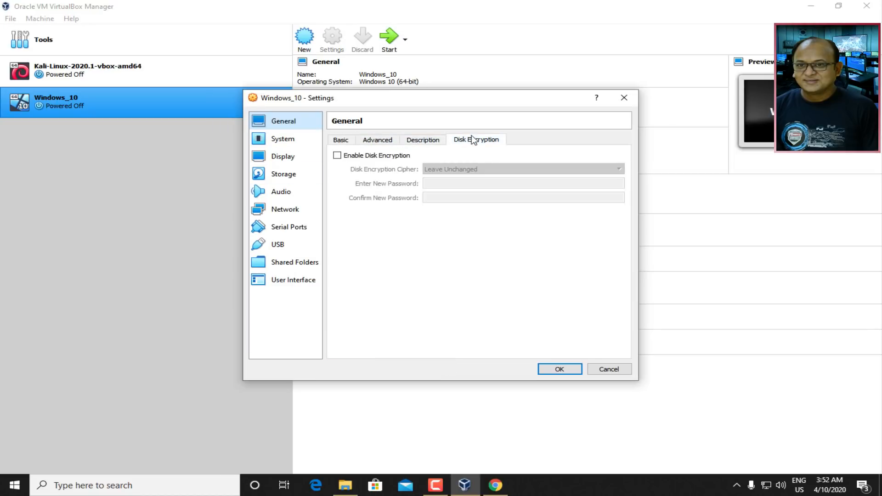
click(290, 142)
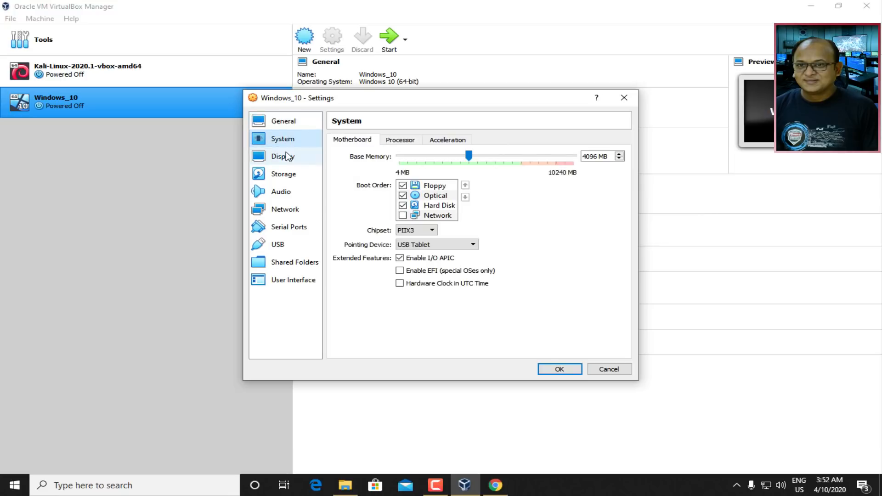
click(403, 186)
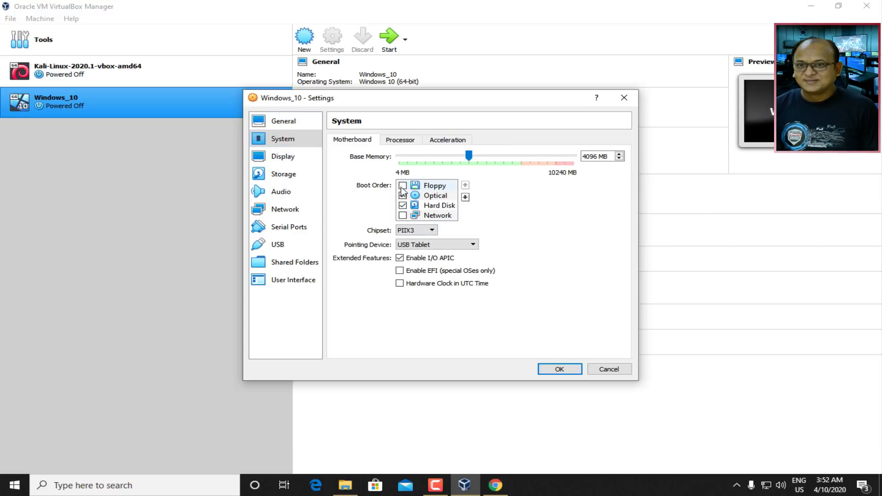
Open the disk file chooser for the empty optical drive in the Windows_10 machine's storage settings.
click(284, 157)
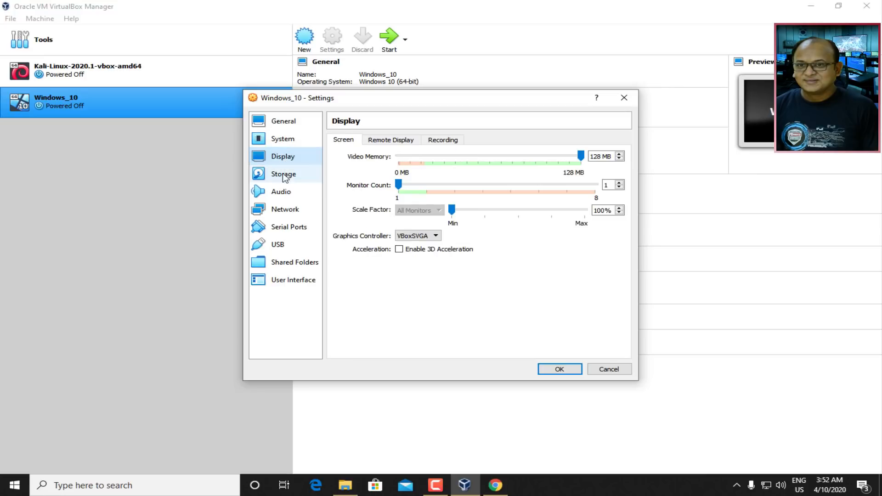
click(283, 175)
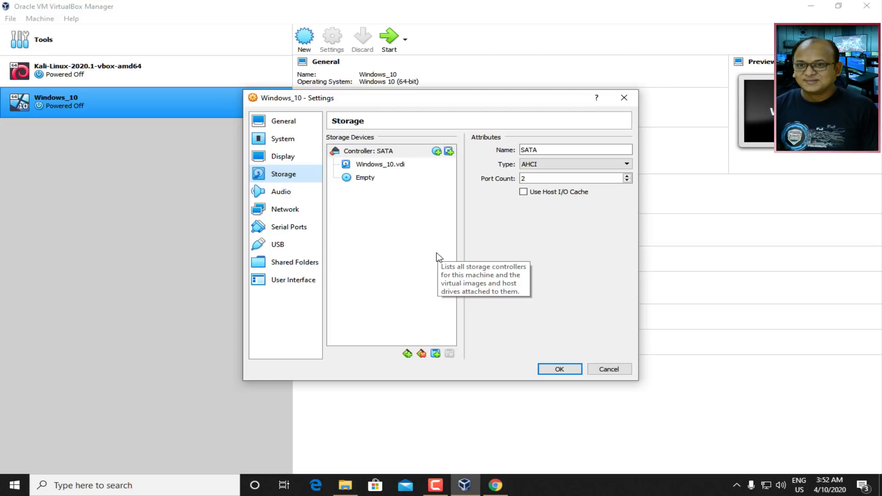
click(365, 179)
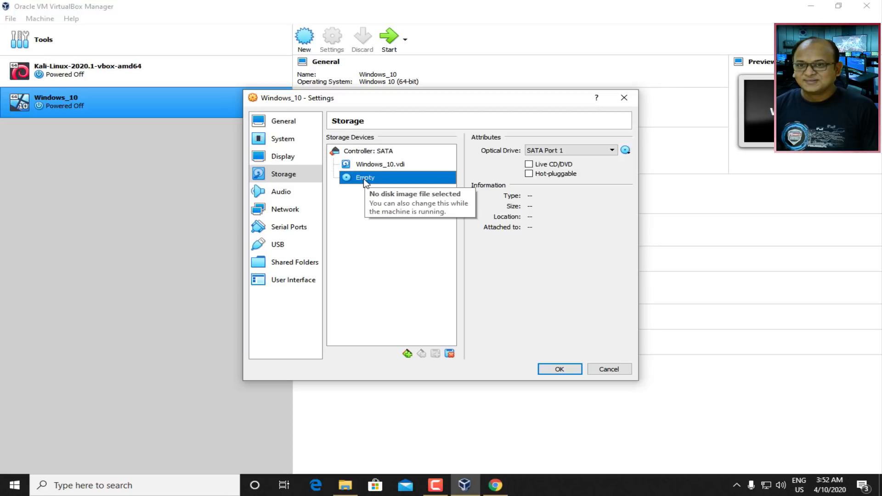
click(626, 151)
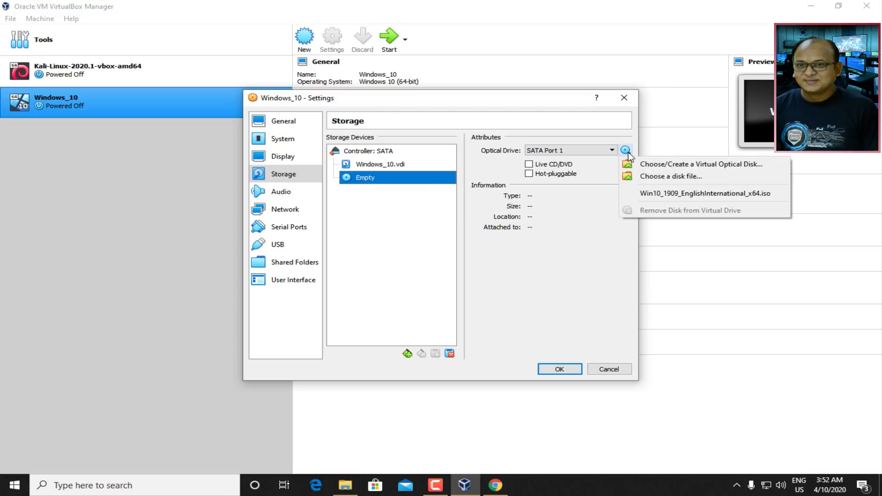
click(671, 178)
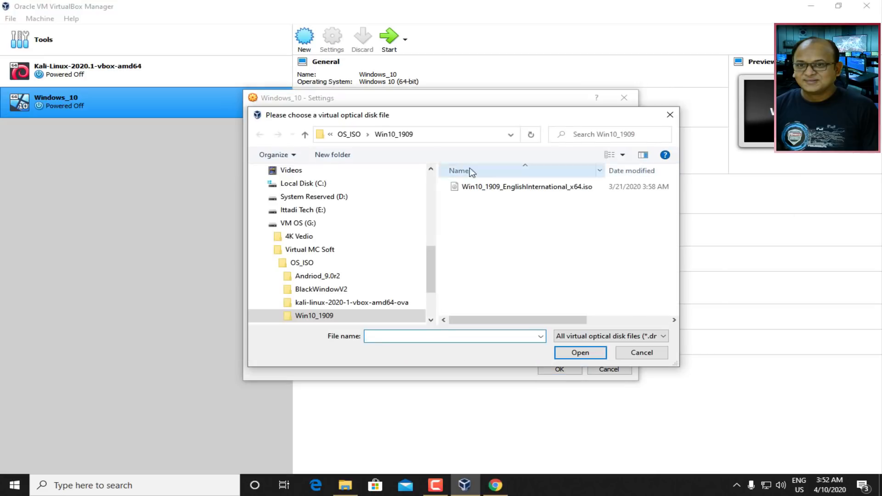
Attach Win10_1909_EnglishInternational_x64.iso from OS_ISO\Win10_1909 on drive G: to the optical drive and save the machine's settings.
click(347, 134)
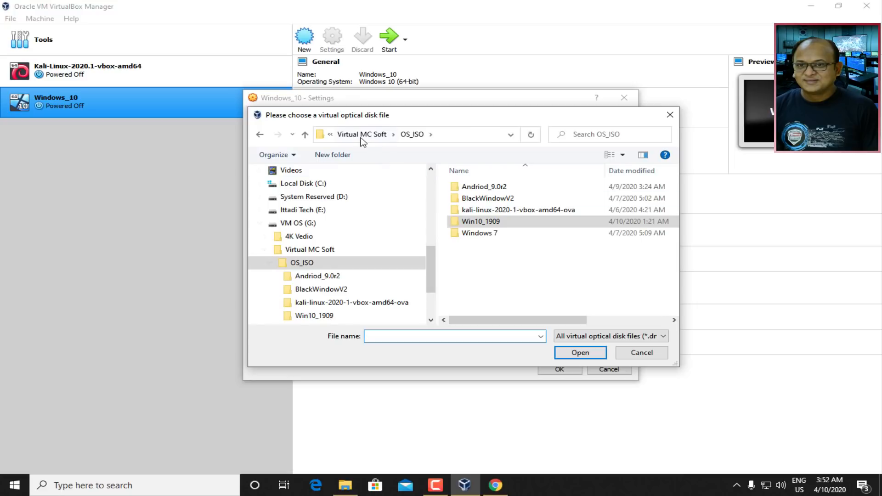
click(362, 135)
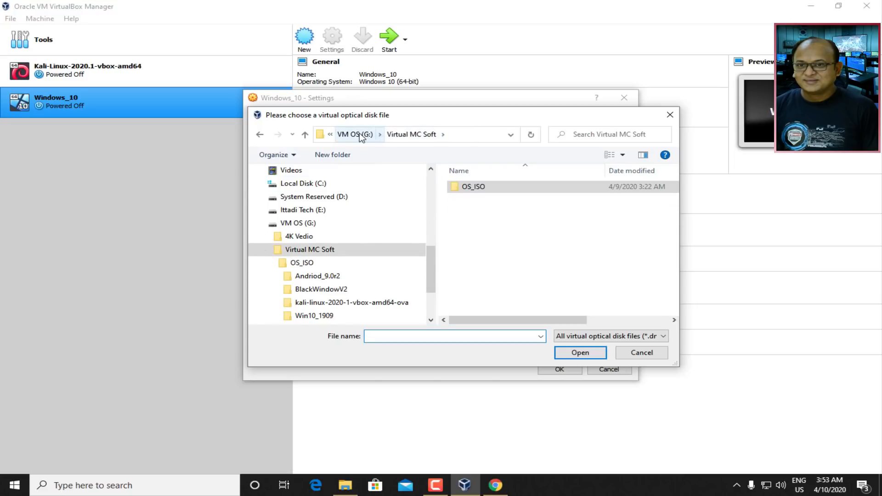
click(361, 134)
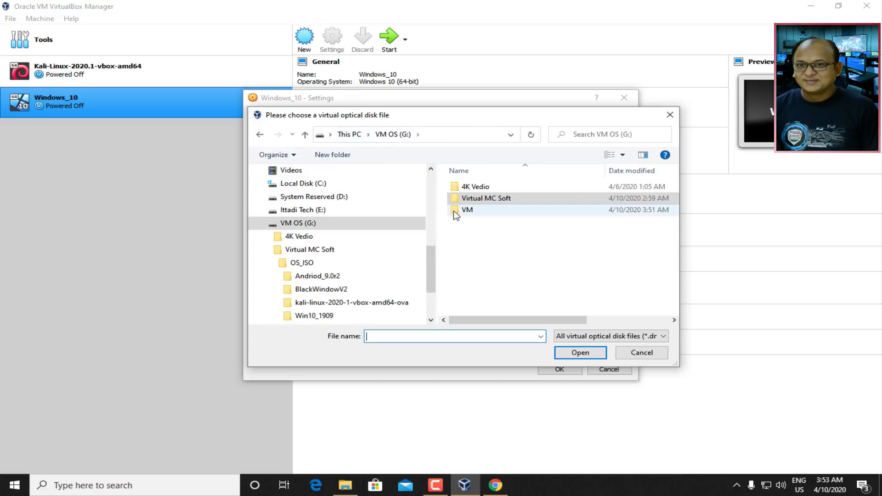
double_click(500, 201)
double_click(471, 190)
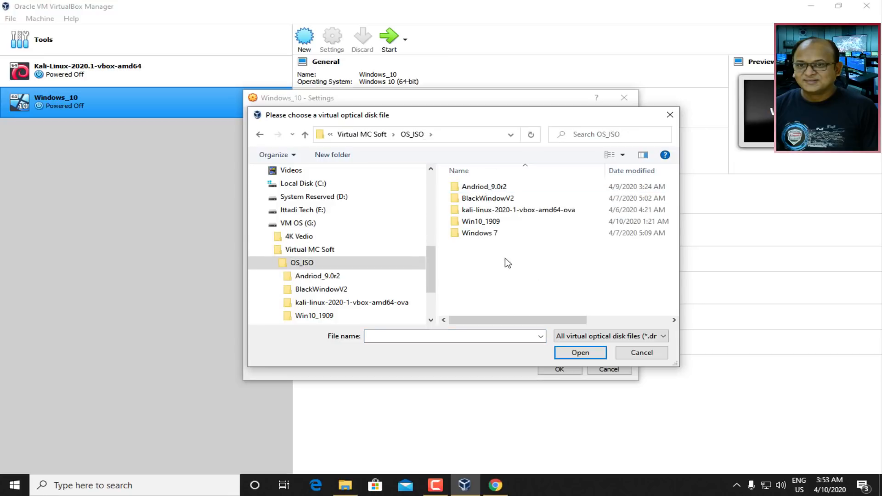
click(467, 224)
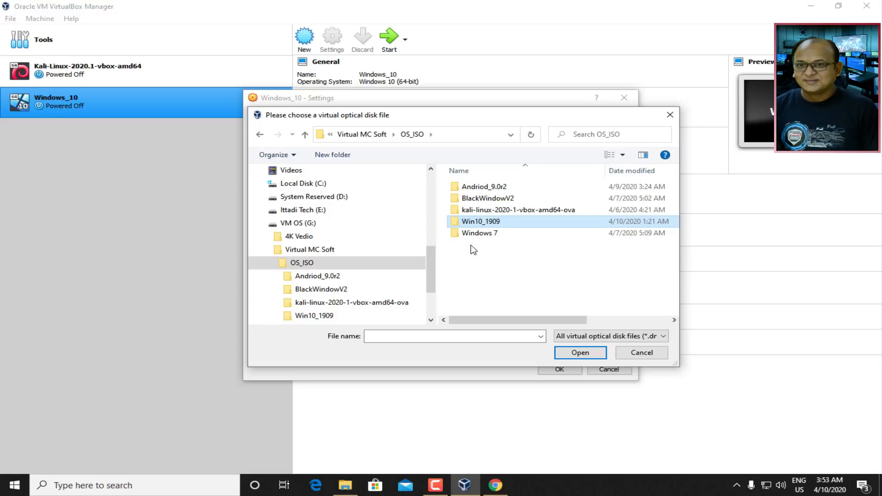
double_click(482, 222)
double_click(557, 188)
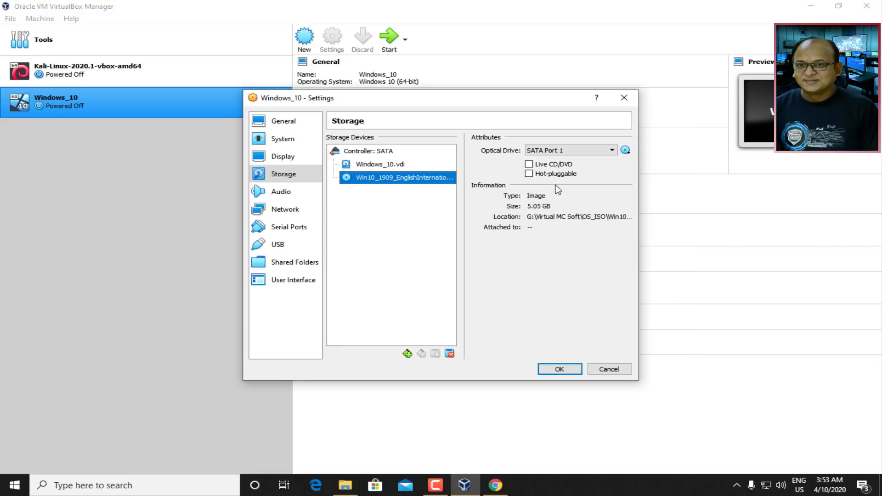
click(560, 369)
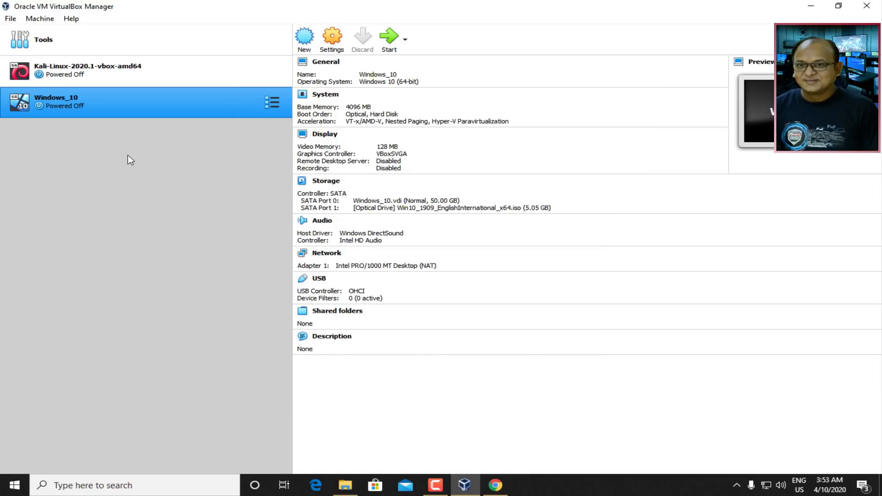
Start the Windows_10 machine from the Win10_1909 ISO and continue Windows Setup without a product key.
click(395, 37)
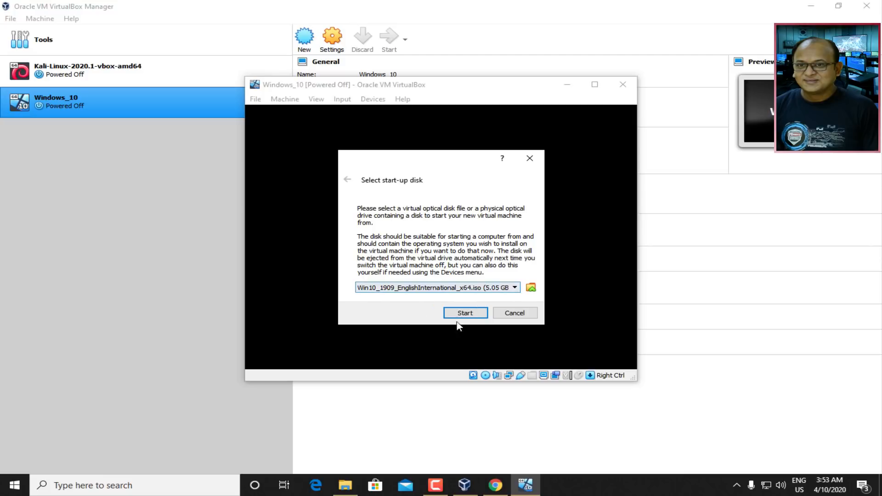
click(468, 311)
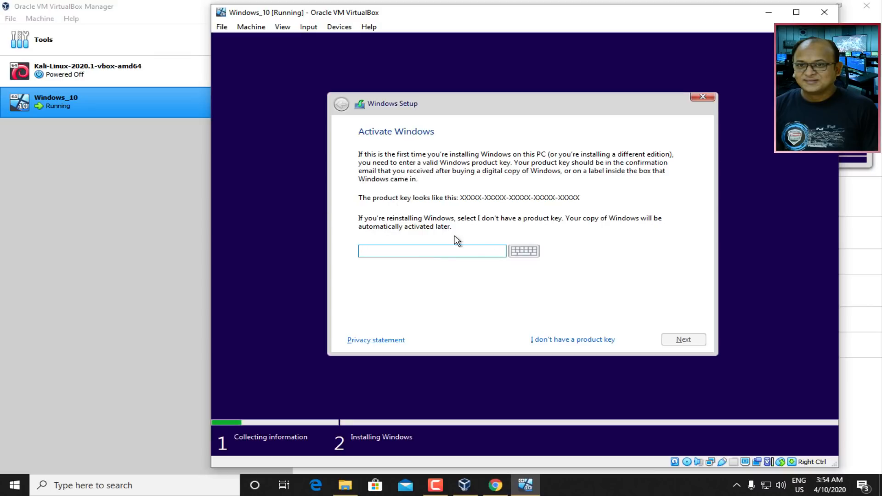
click(554, 341)
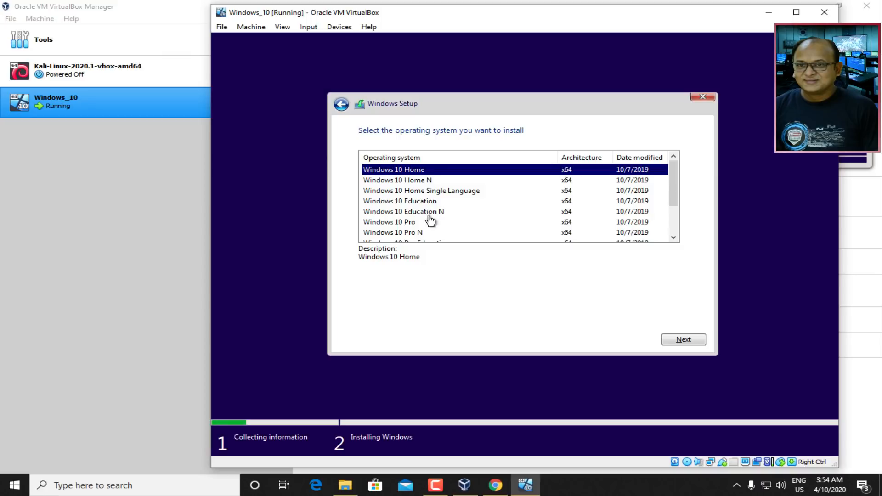
Choose Windows 10 Pro as the operating system to install.
click(386, 222)
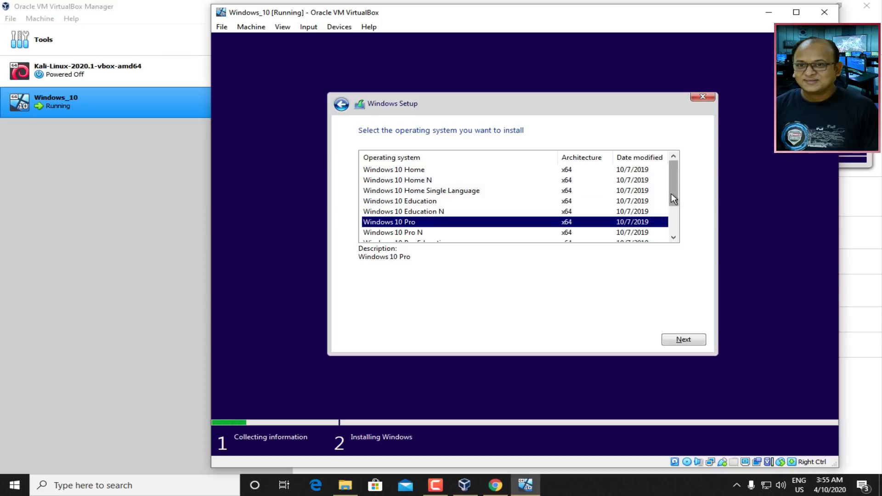
mouse_move(674, 199)
mouse_down()
mouse_move(675, 234)
mouse_move(676, 208)
mouse_up()
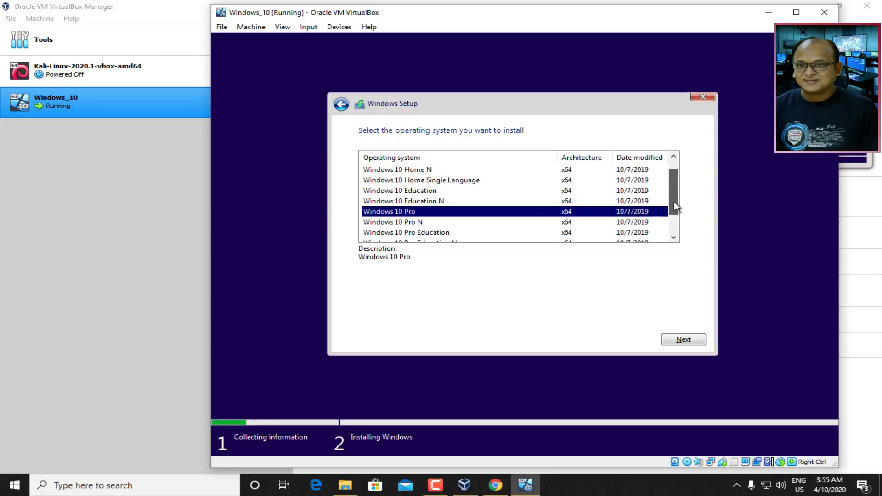
click(674, 340)
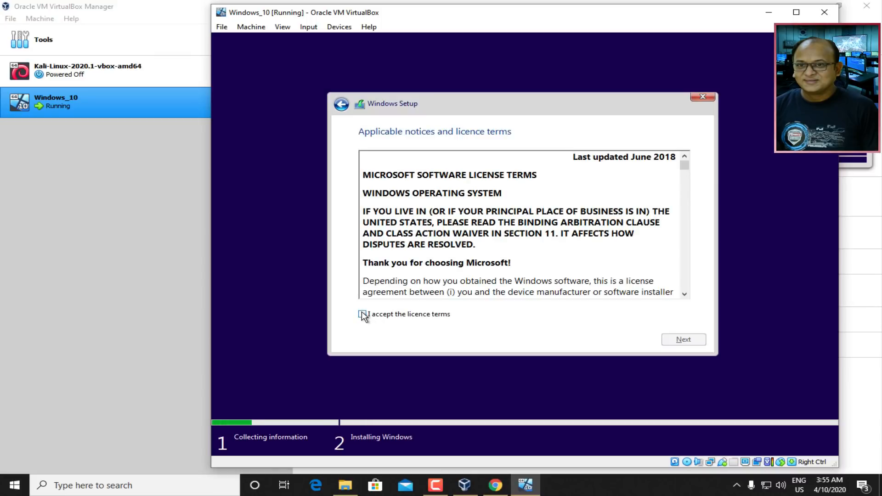
Accept the licence terms and start a custom Windows installation on Drive 0 Unallocated Space.
click(363, 314)
click(682, 340)
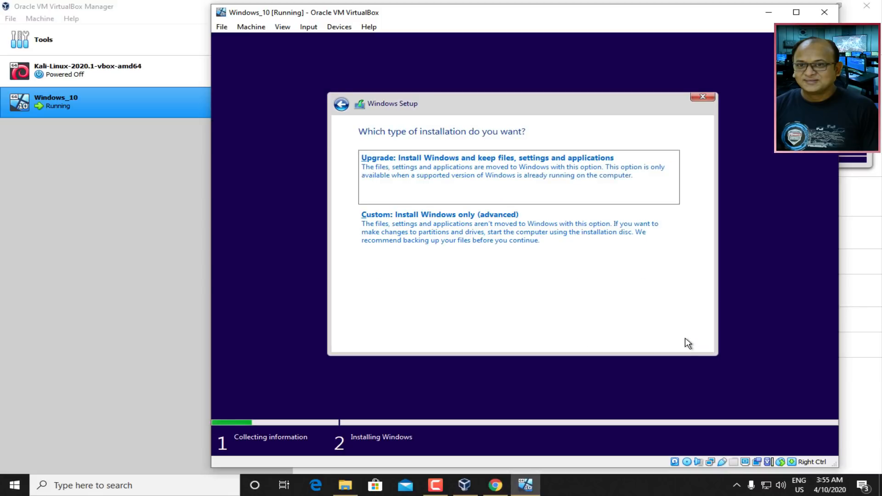
click(435, 225)
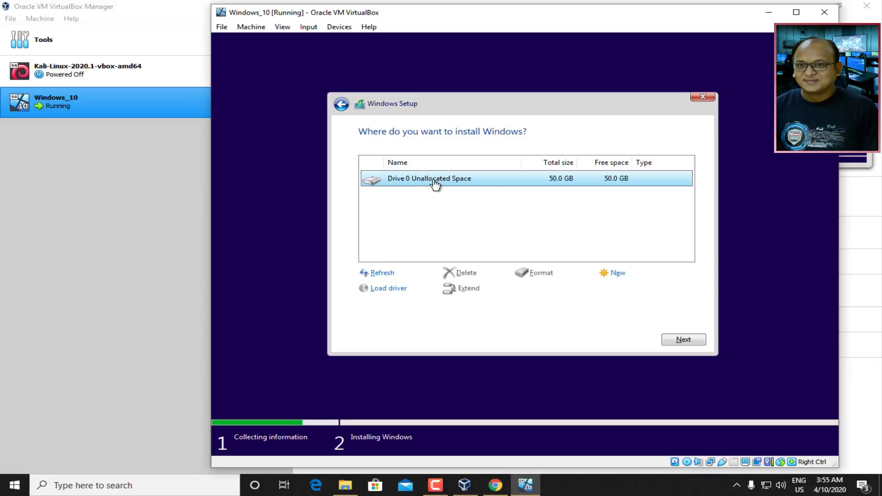
click(683, 340)
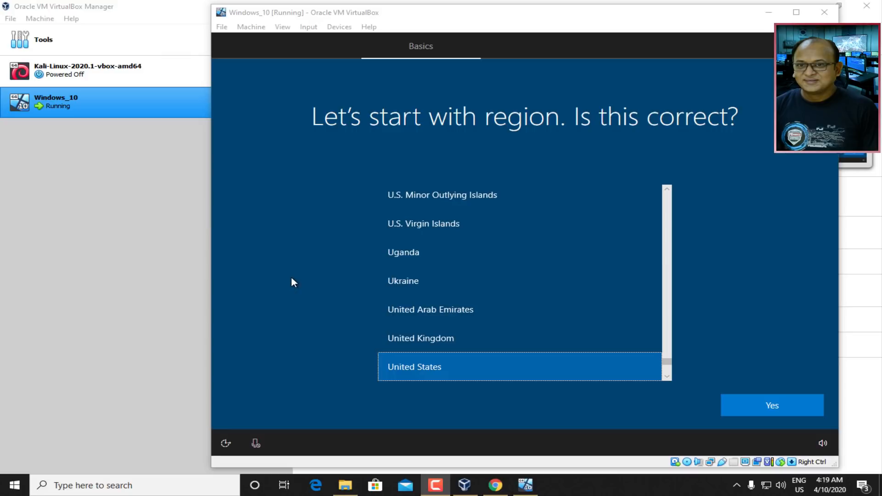
Confirm United States as the region and choose the United States-International keyboard layout.
click(762, 403)
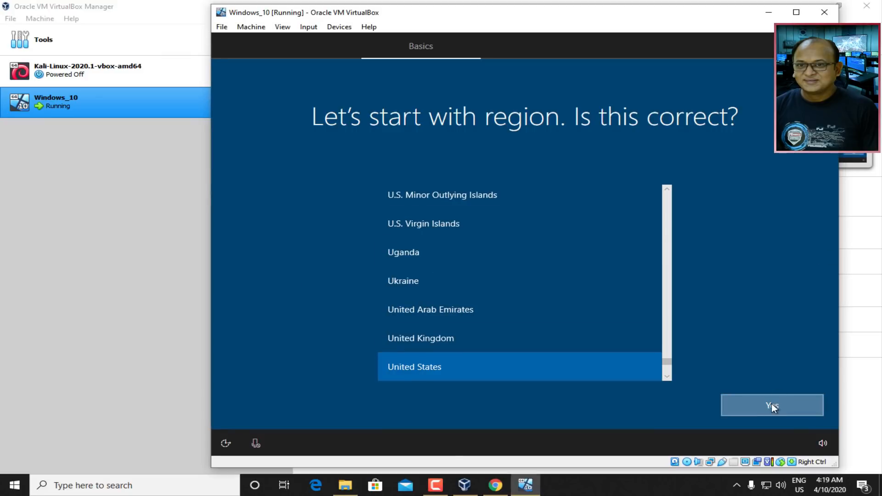
click(770, 403)
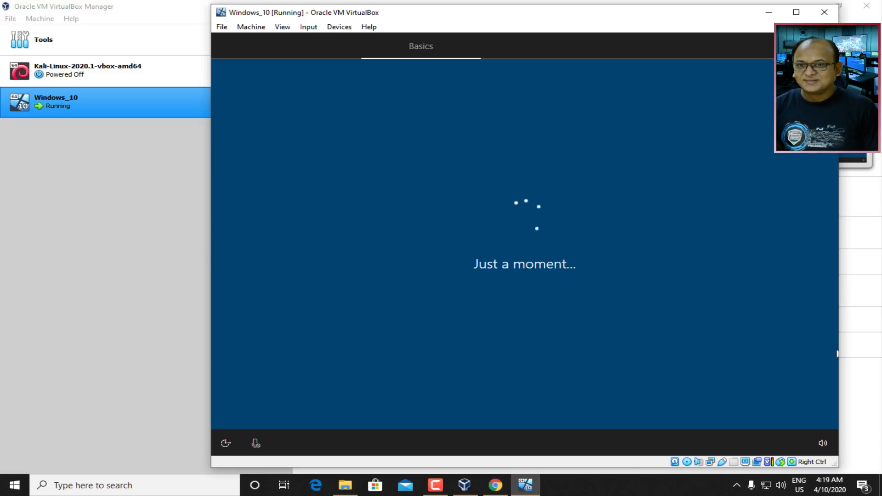
scroll(459, 239, down, 2)
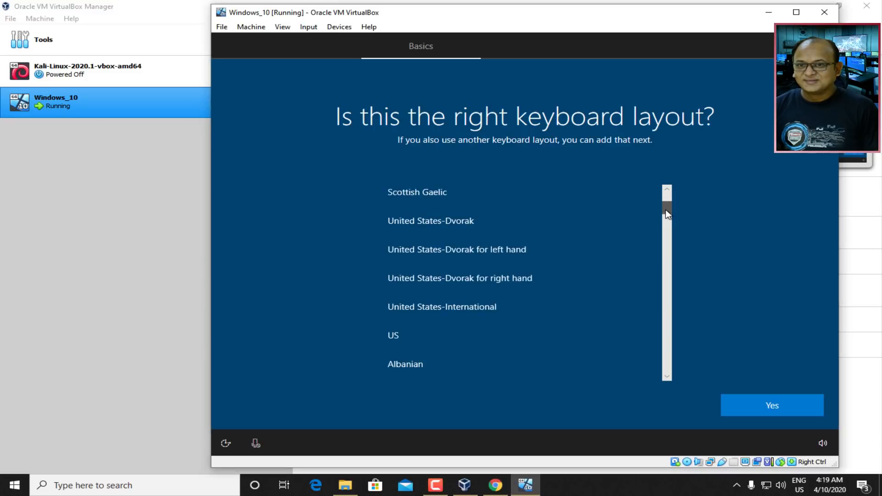
click(424, 307)
click(735, 404)
click(747, 409)
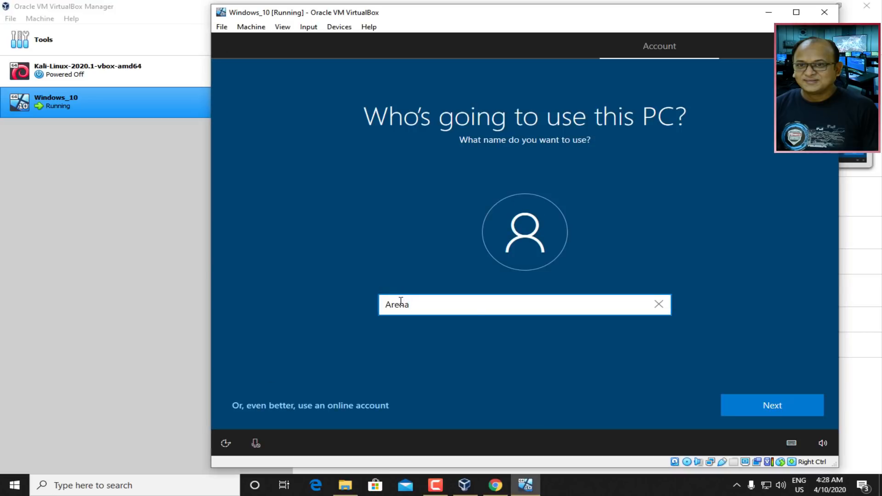
Submit the entered user name for the PC's local account and continue to the activity history question.
click(768, 407)
click(764, 406)
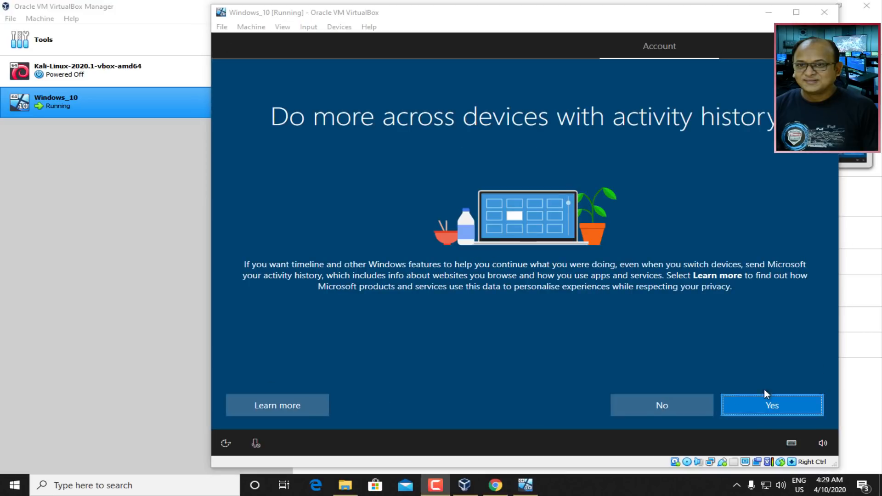
Agree to send activity history, close the Edge welcome window on the new desktop and maximize the Windows_10 machine window.
click(764, 396)
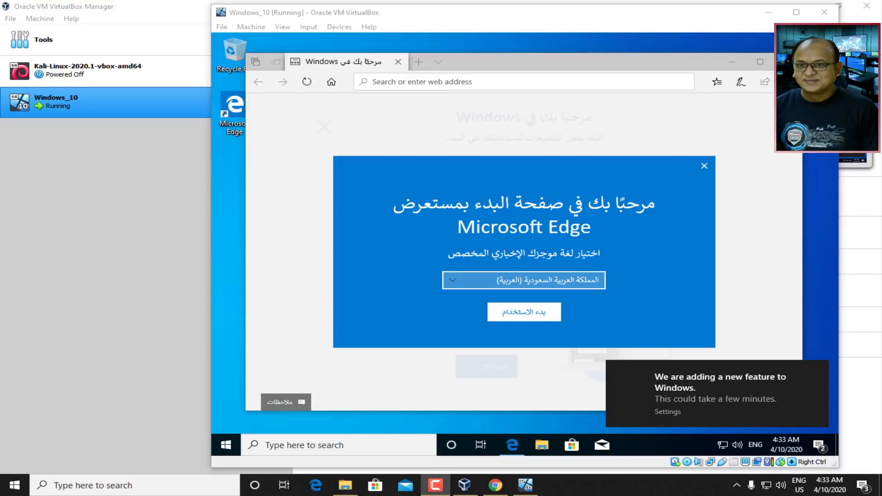
click(796, 12)
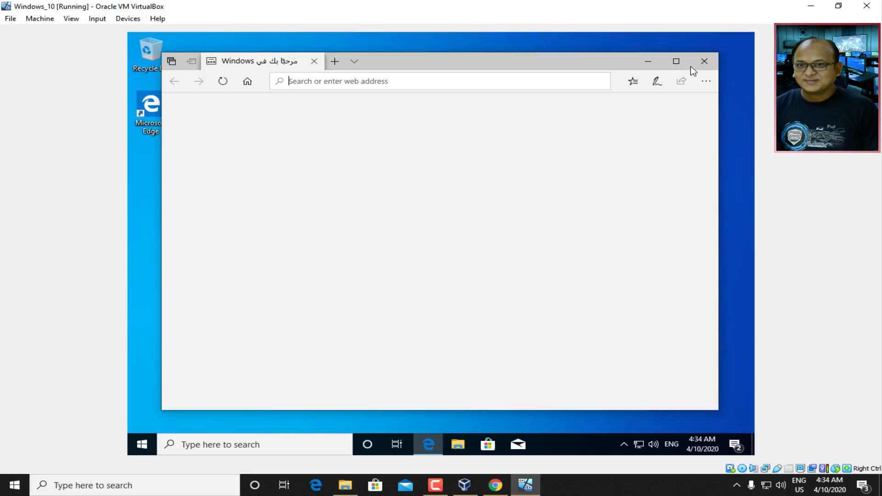
click(701, 63)
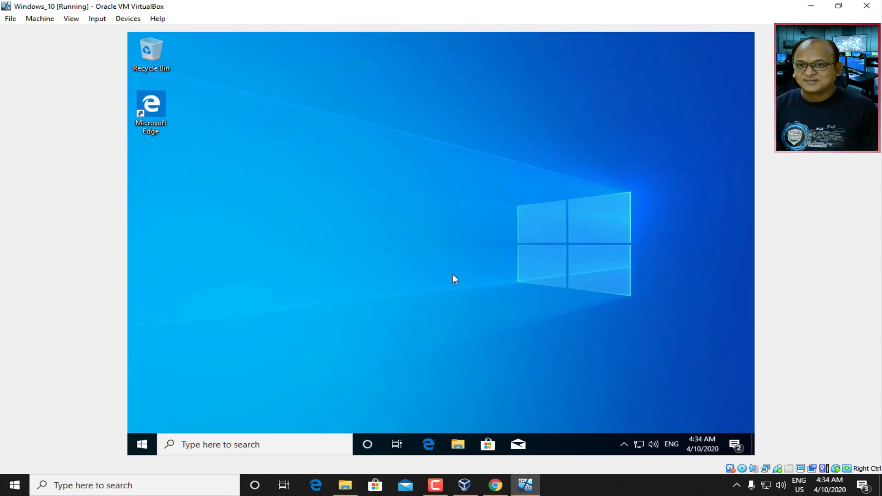
click(839, 6)
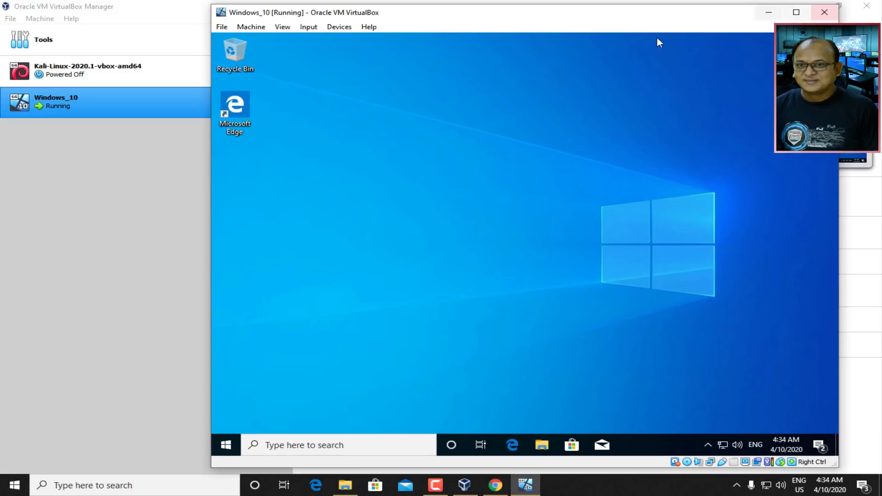
click(796, 12)
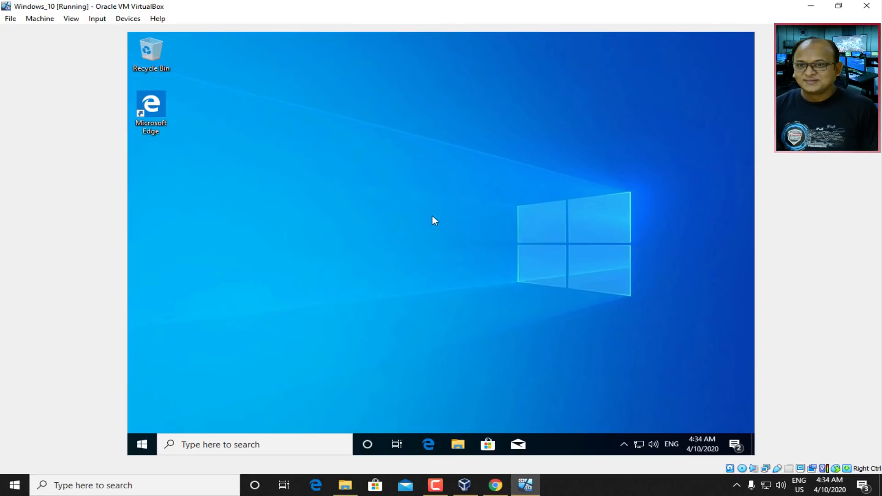
Insert the Guest Additions CD image into the Windows_10 machine and open CD Drive (D:) in the guest's File Explorer.
click(128, 18)
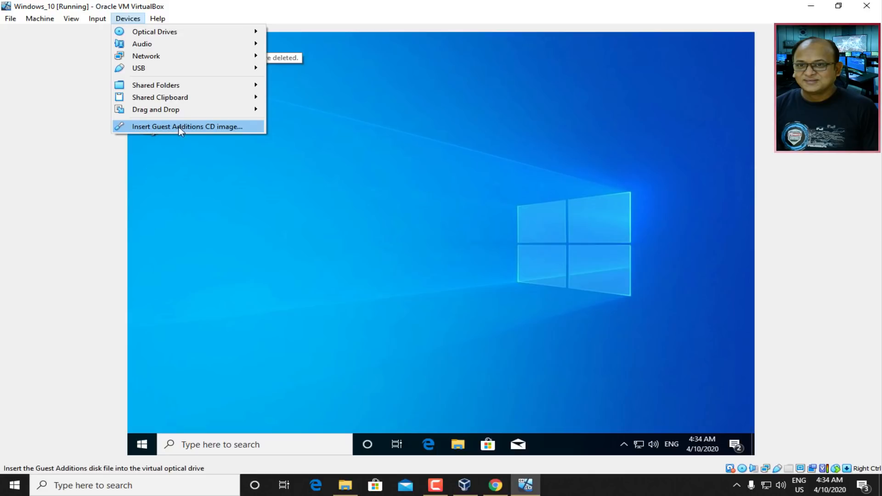
click(214, 126)
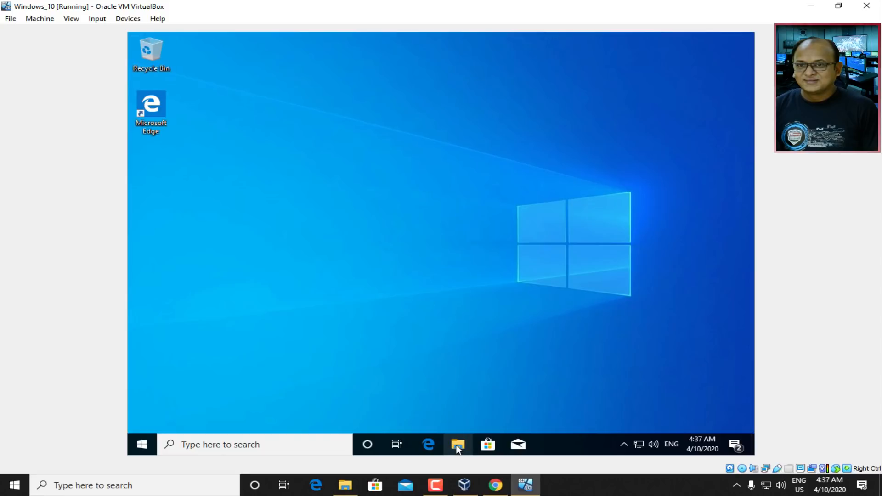
click(458, 446)
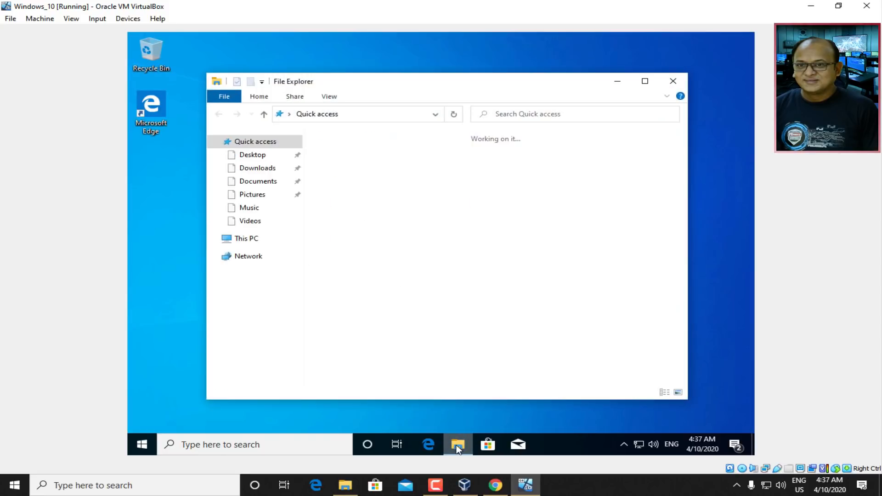
click(241, 239)
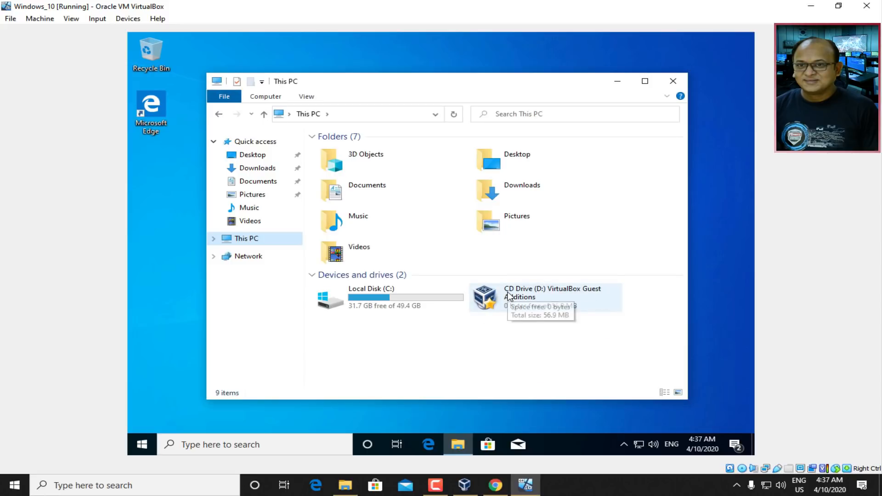
double_click(508, 294)
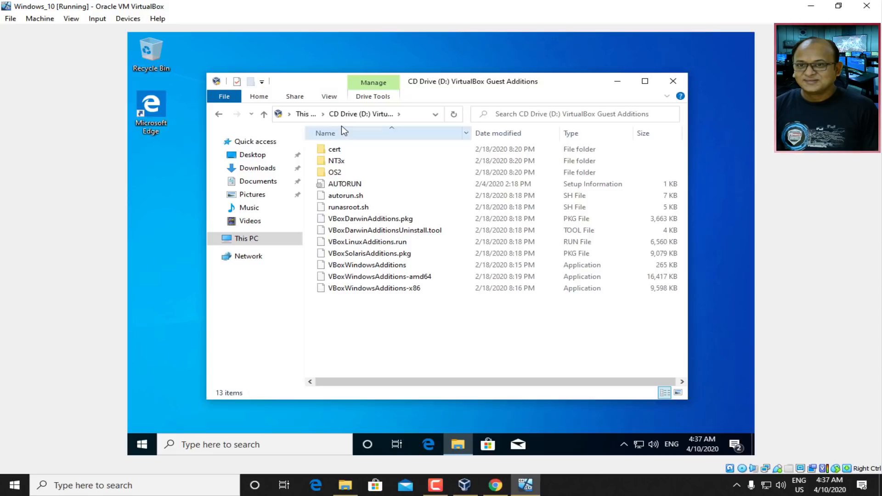
Launch the VBoxWindowsAdditions installer, allow it to make changes to the device, and close the File Explorer window.
click(387, 267)
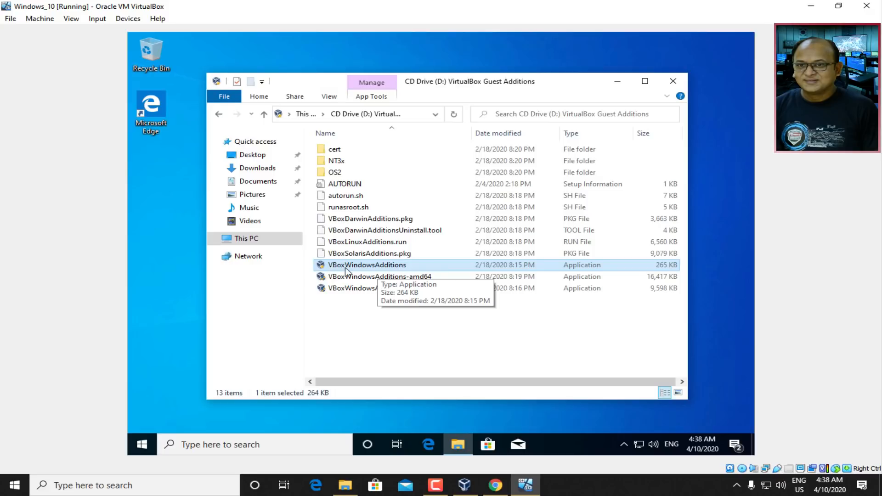
double_click(384, 267)
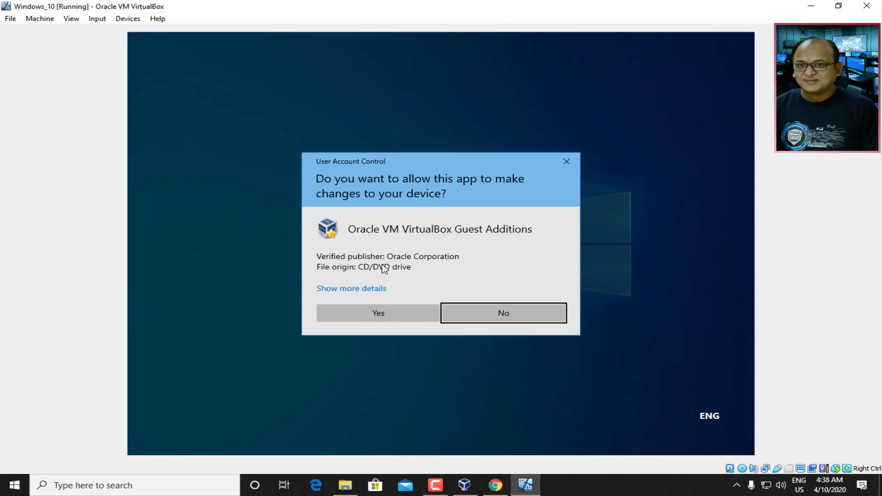
click(363, 313)
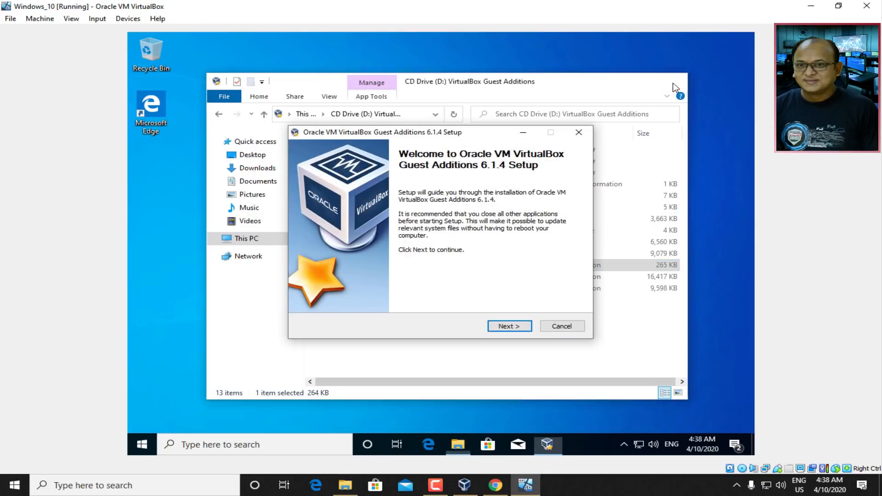
click(674, 84)
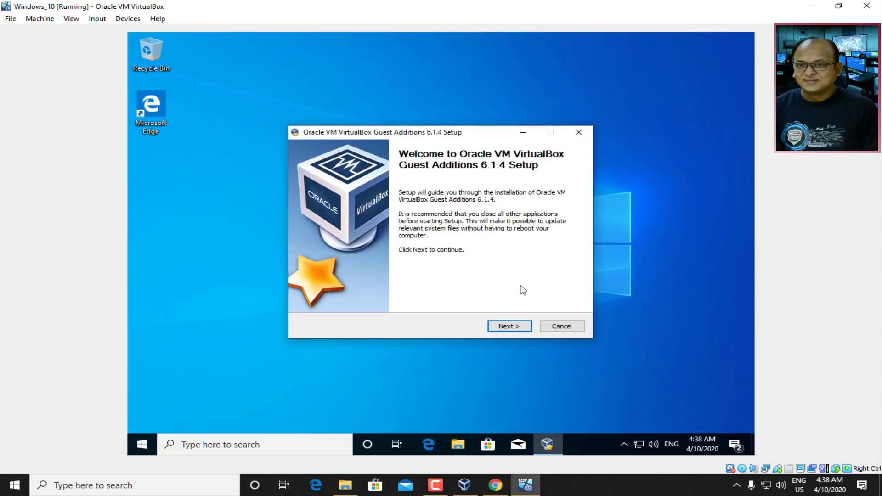
Install Guest Additions 6.1.4 with the default components, accept the Oracle Corporation device software, and reboot the guest immediately.
click(510, 327)
click(509, 326)
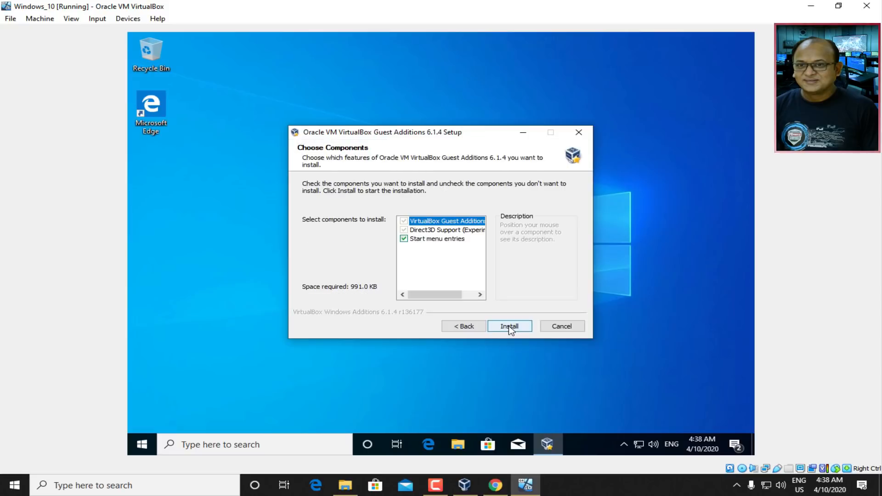
click(509, 327)
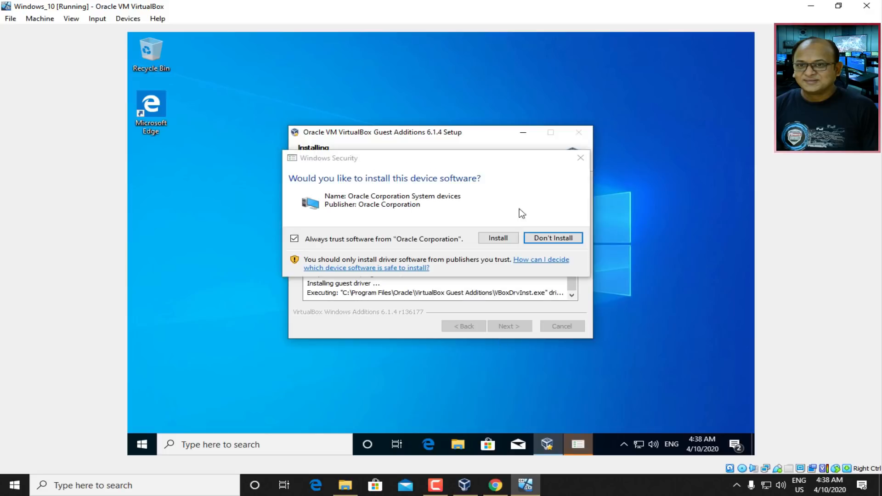
click(499, 238)
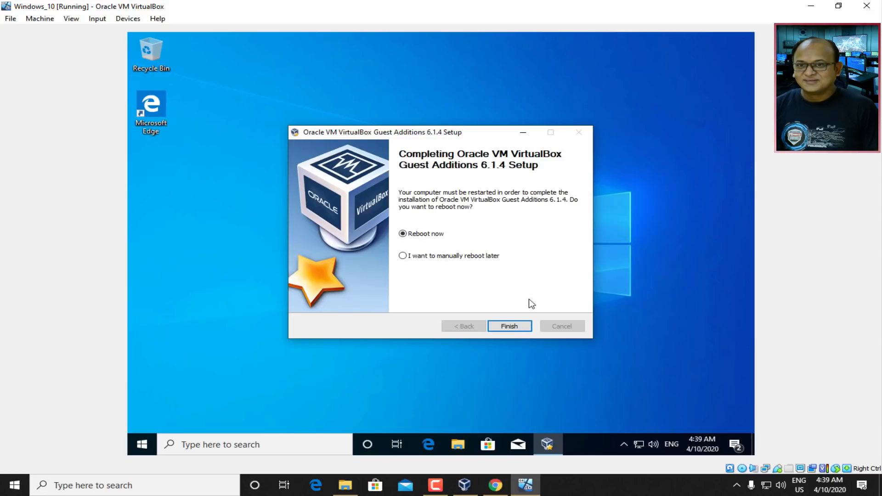
click(510, 325)
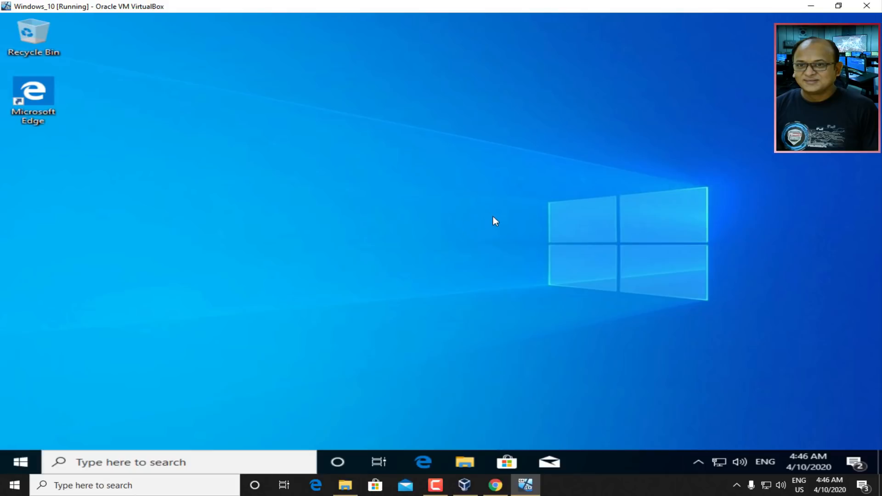
Restore the Windows_10 machine window to a smaller size, move it aside, and start the Kali-Linux-2020.1-vbox-amd64 machine.
click(844, 6)
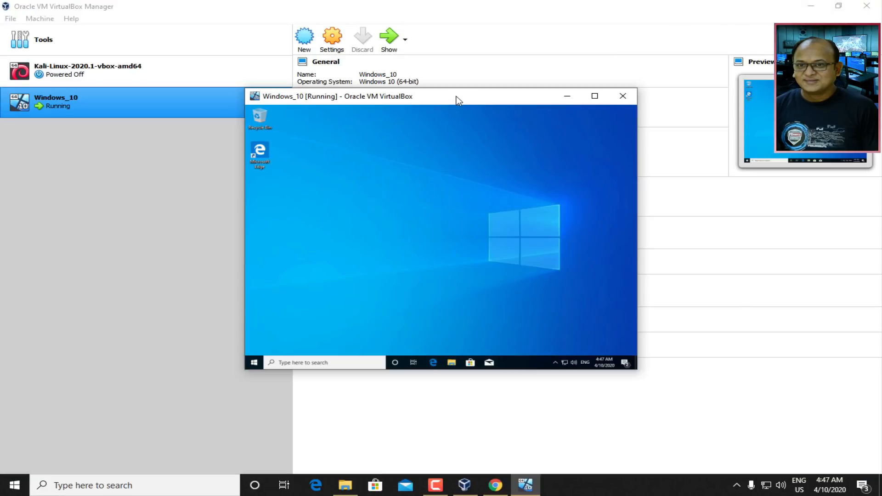
drag(456, 97, 687, 129)
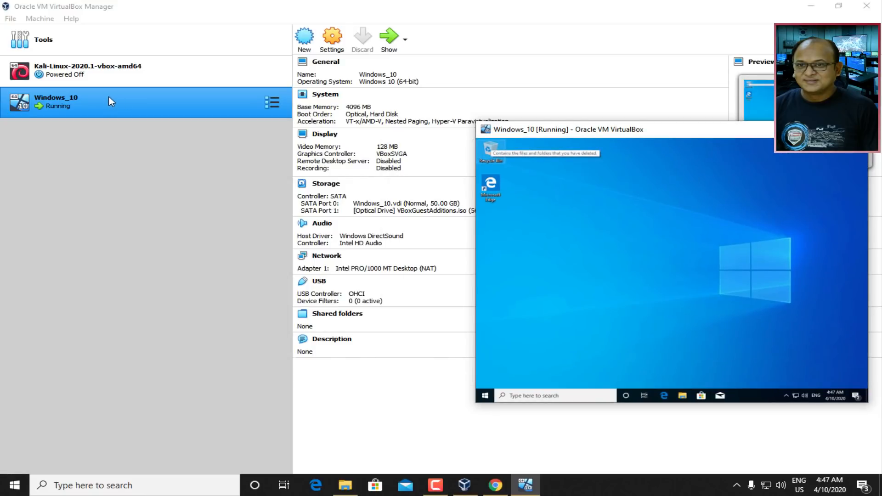
click(88, 73)
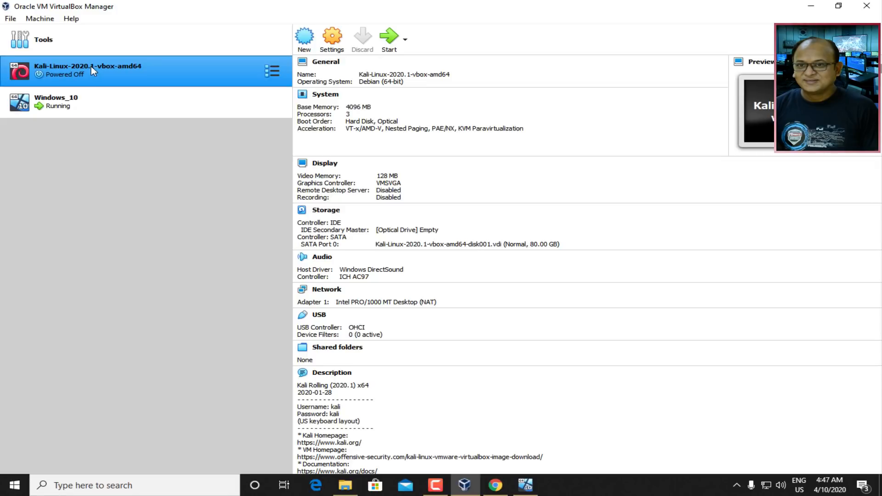
click(390, 39)
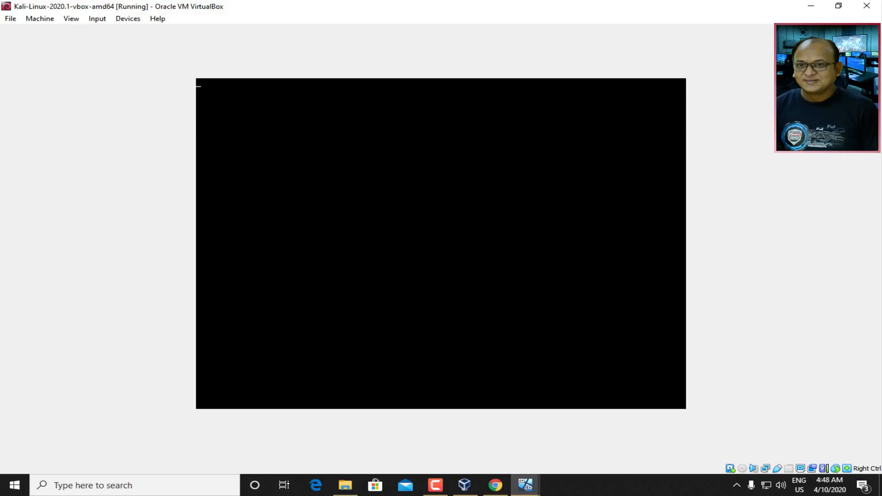
Log in to Kali Linux with the machine's default user name and account password.
text(kali)
key(Return)
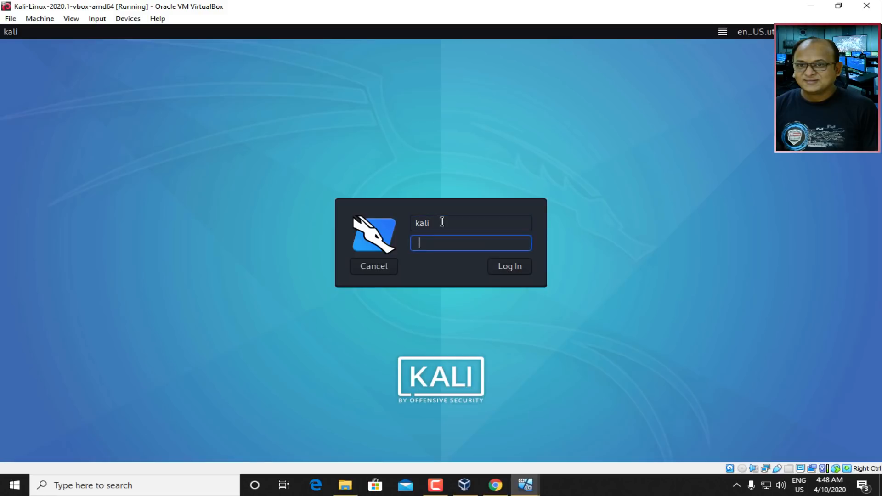
text(kali)
key(Return)
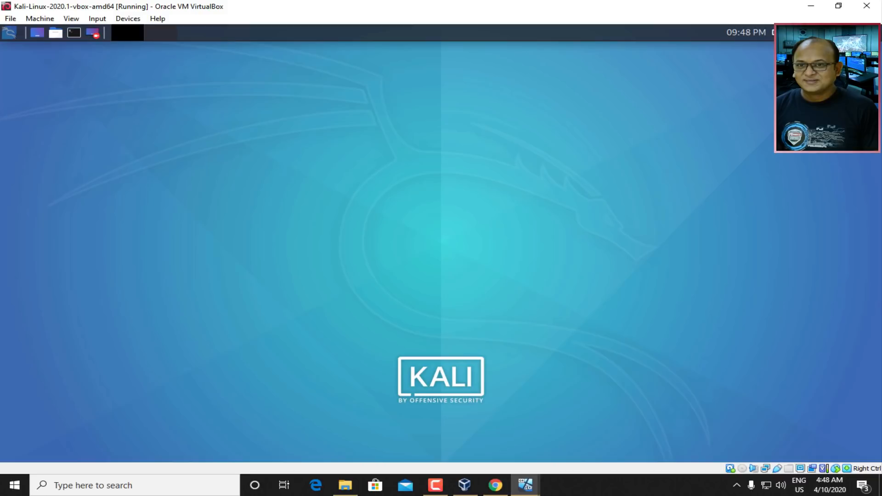
Reduce the Kali machine window and arrange it side by side with the running Windows_10 machine window.
click(839, 5)
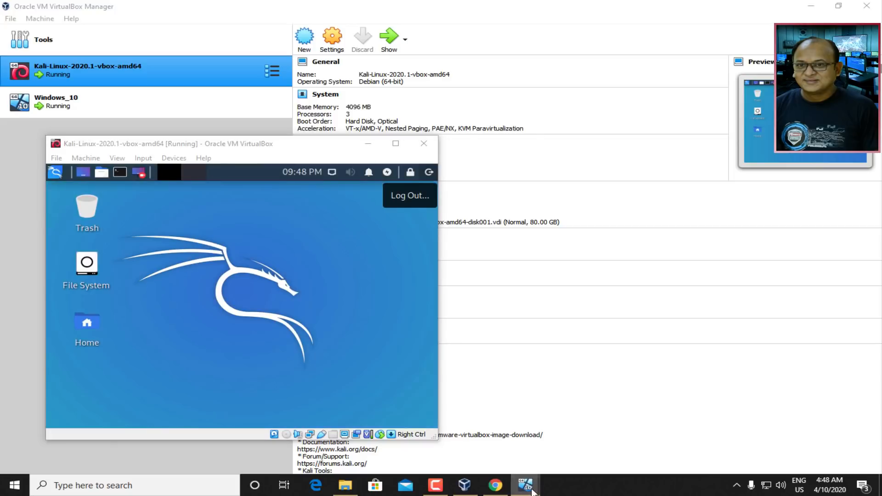
mouse_move(531, 486)
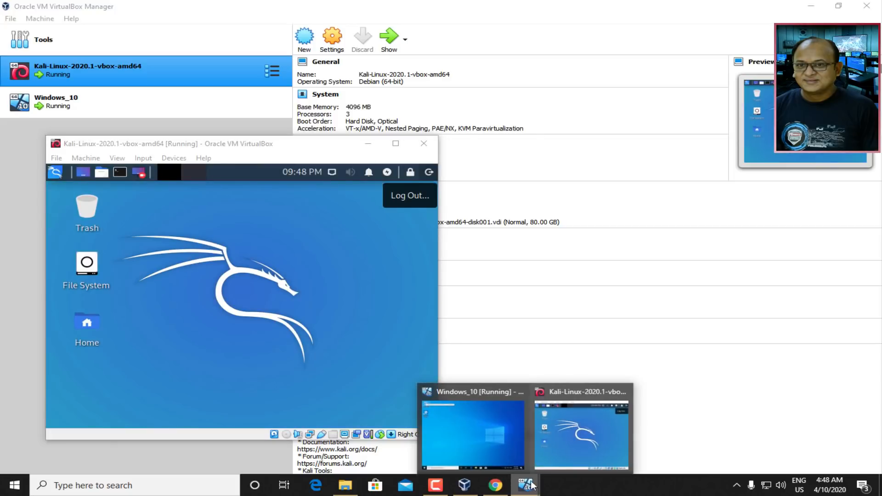
click(489, 426)
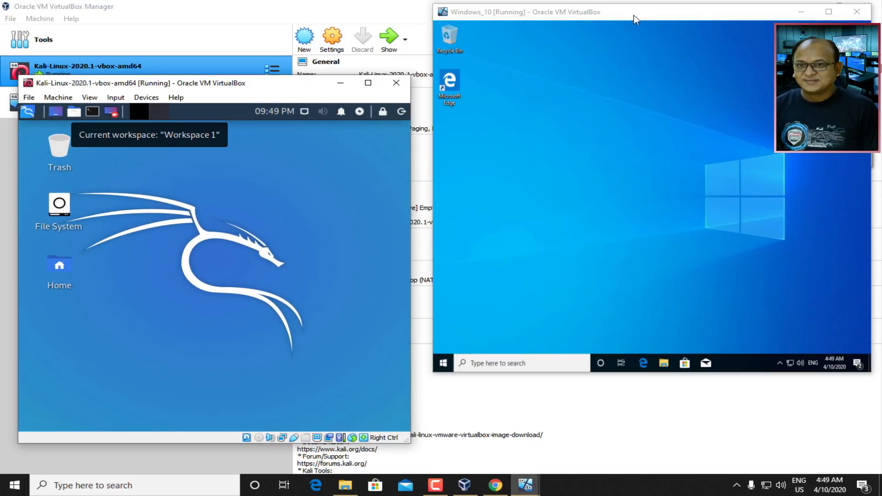
drag(634, 15, 637, 78)
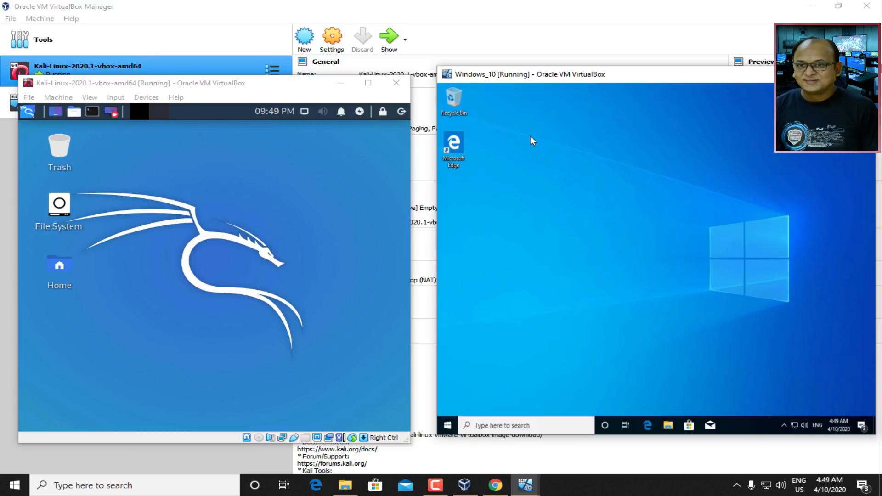
click(271, 89)
drag(245, 89, 249, 60)
mouse_move(622, 75)
mouse_down()
mouse_move(621, 54)
mouse_move(612, 62)
mouse_up()
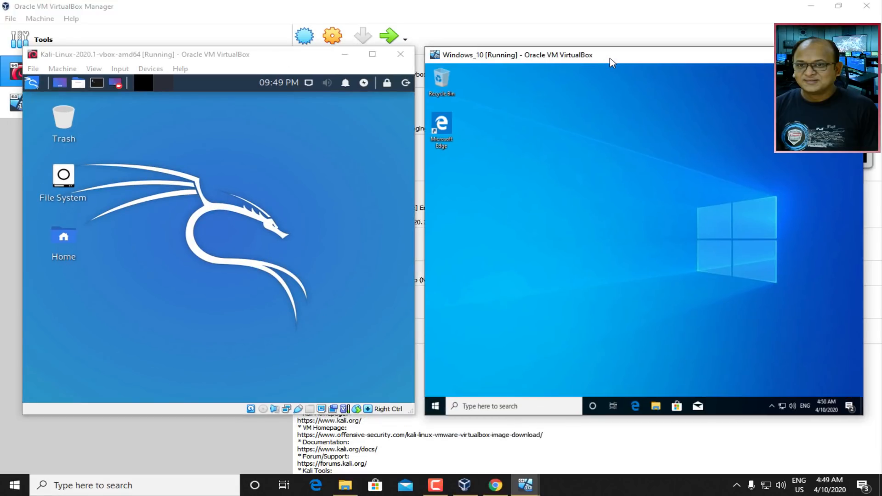